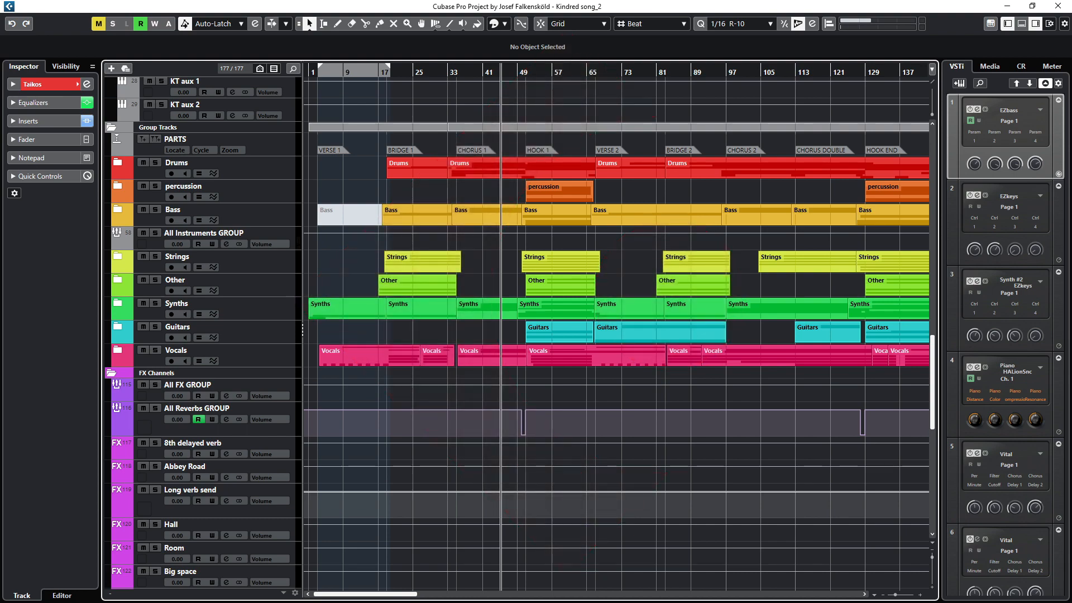
# Step: Open the Vital instrument's plugin window and close it again
pyautogui.moveTo(525, 602); pyautogui.dragTo(601, 126)
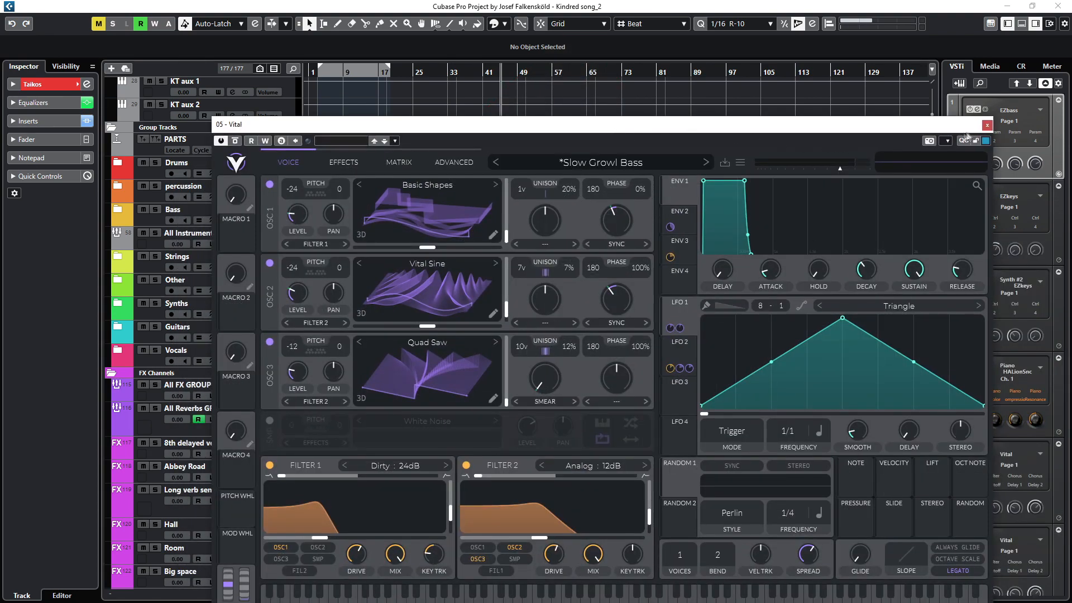
pyautogui.click(987, 125)
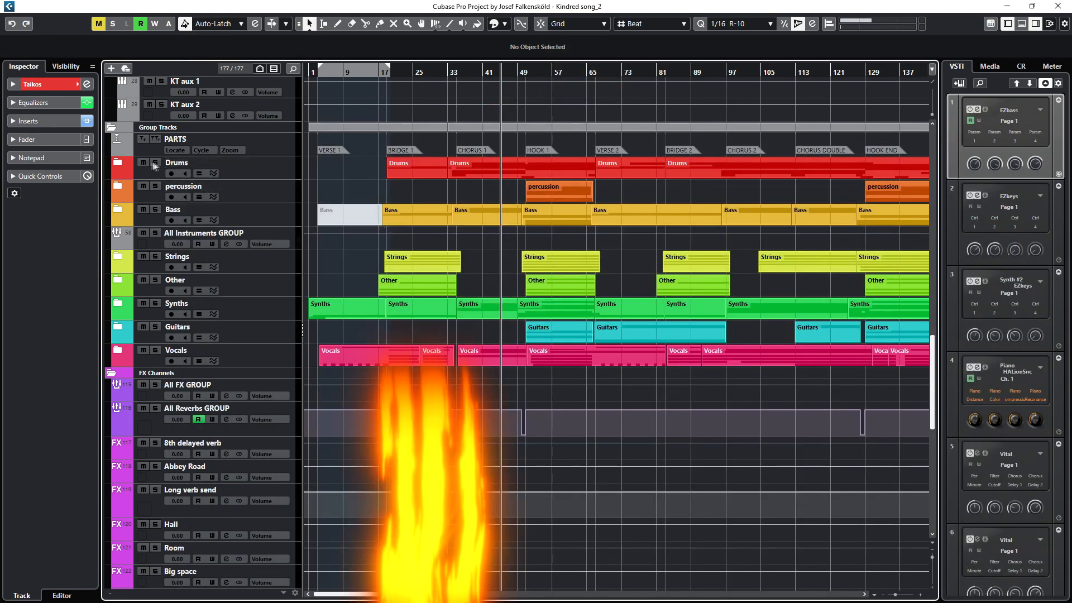
# Step: Expand the Drums and percussion folder tracks
pyautogui.click(117, 162)
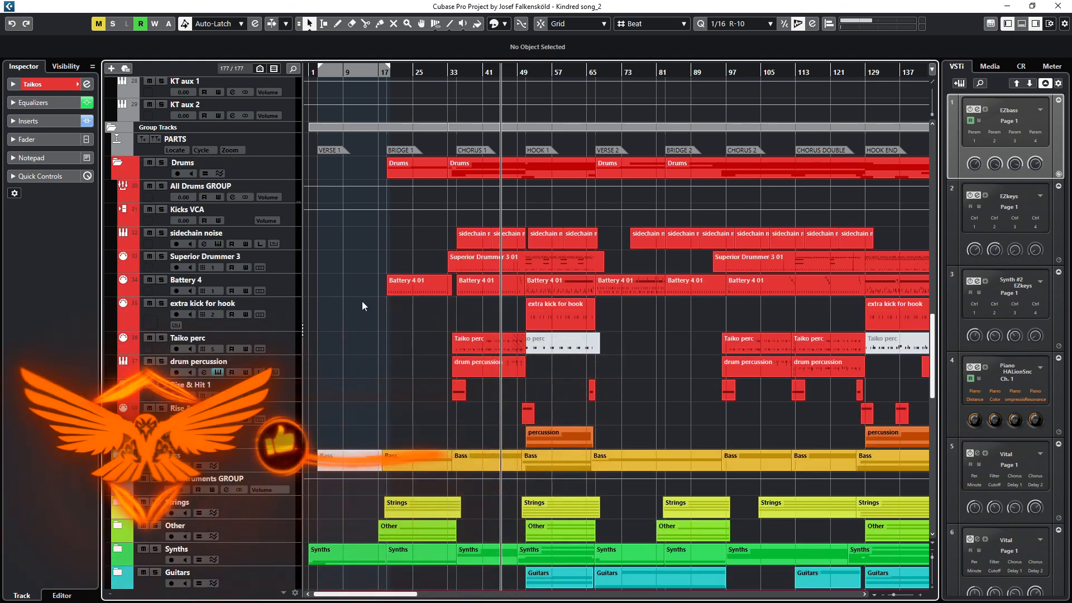
pyautogui.scroll(-5, 362, 301)
pyautogui.scroll(2, 319, 295)
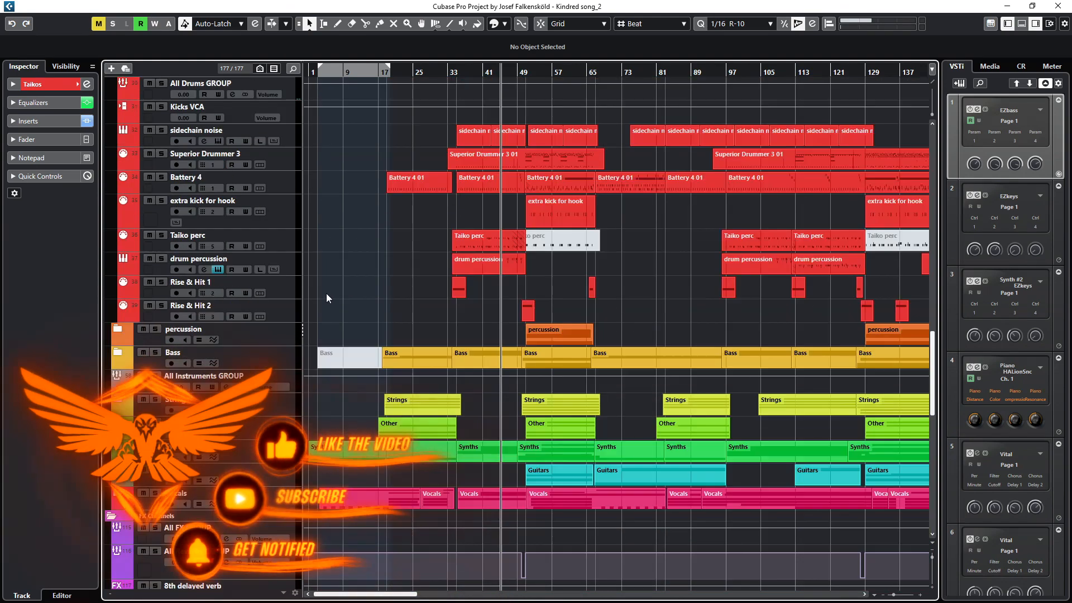
pyautogui.click(117, 329)
pyautogui.scroll(-5, 309, 327)
pyautogui.scroll(-3, 308, 327)
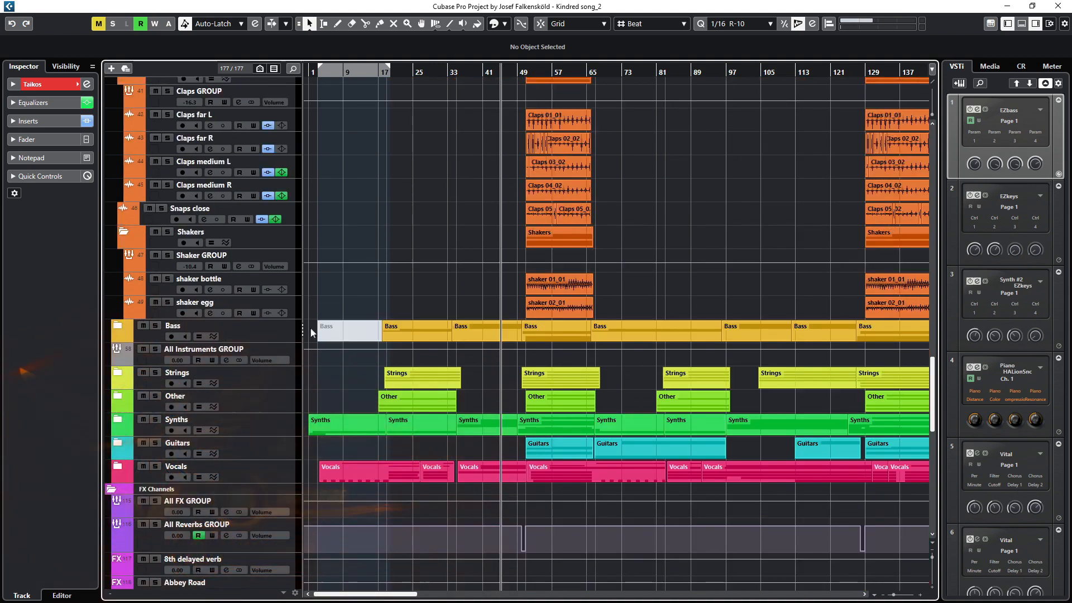
# Step: Expand the Bass and Strings folder tracks
pyautogui.click(117, 325)
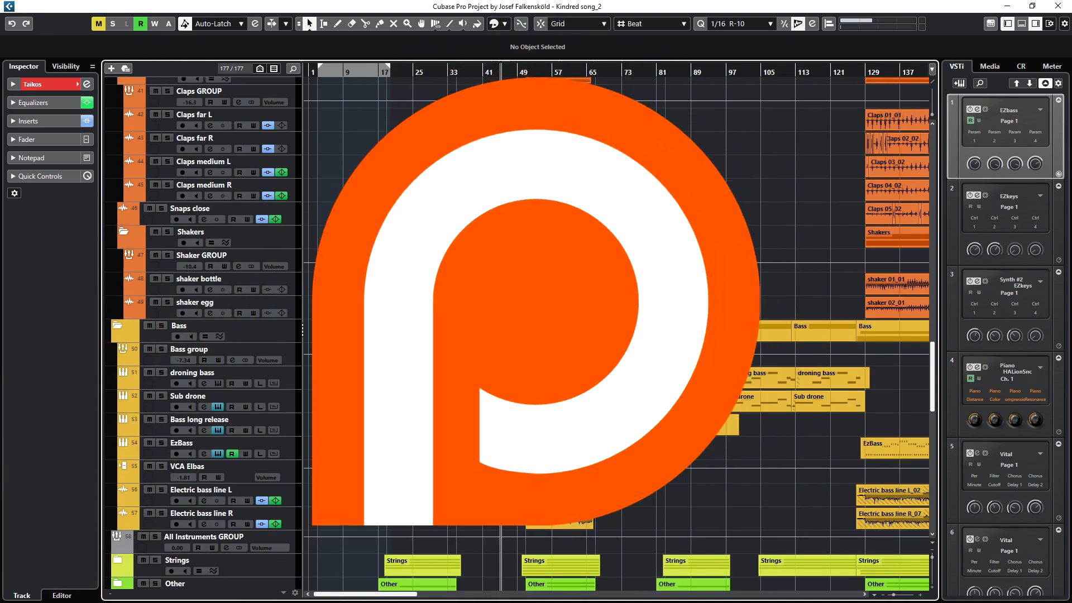
pyautogui.scroll(-5, 255, 309)
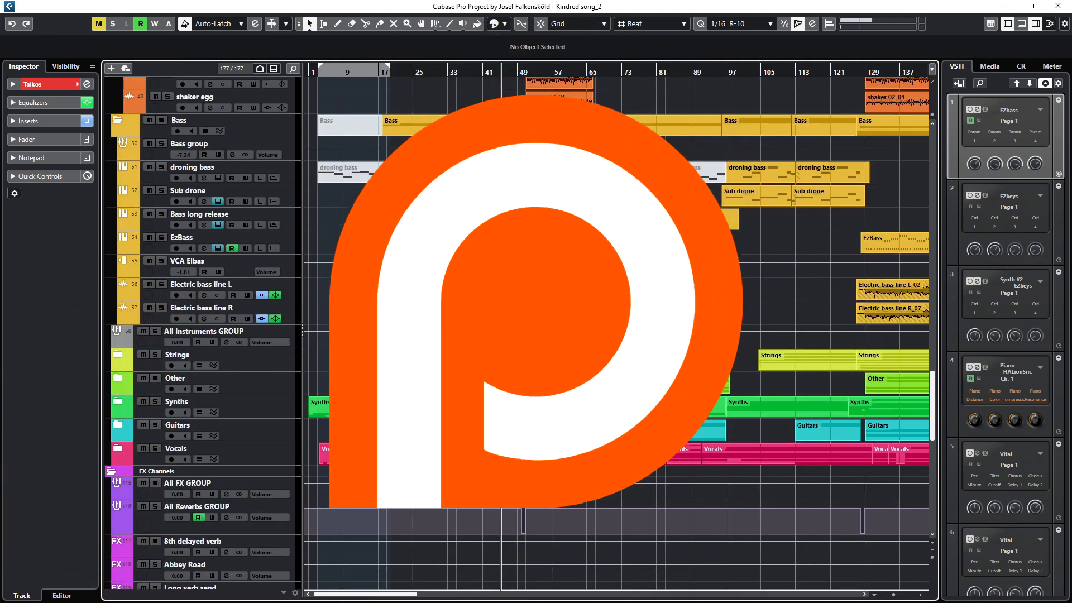
pyautogui.click(125, 353)
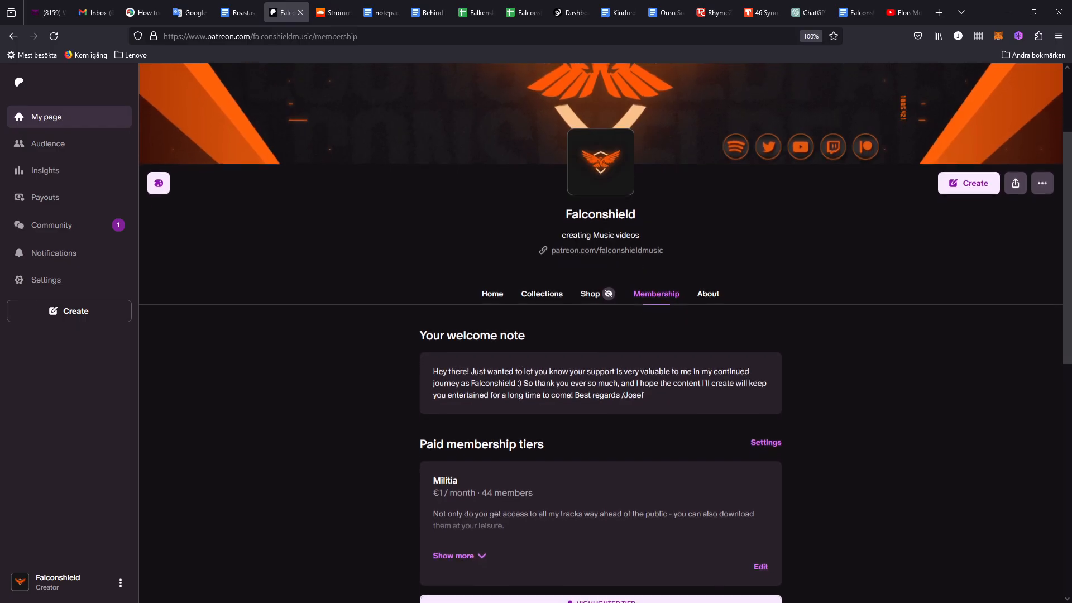
# Step: Scroll through the paid membership tiers on the Patreon membership page in the browser
pyautogui.scroll(-2, 601, 333)
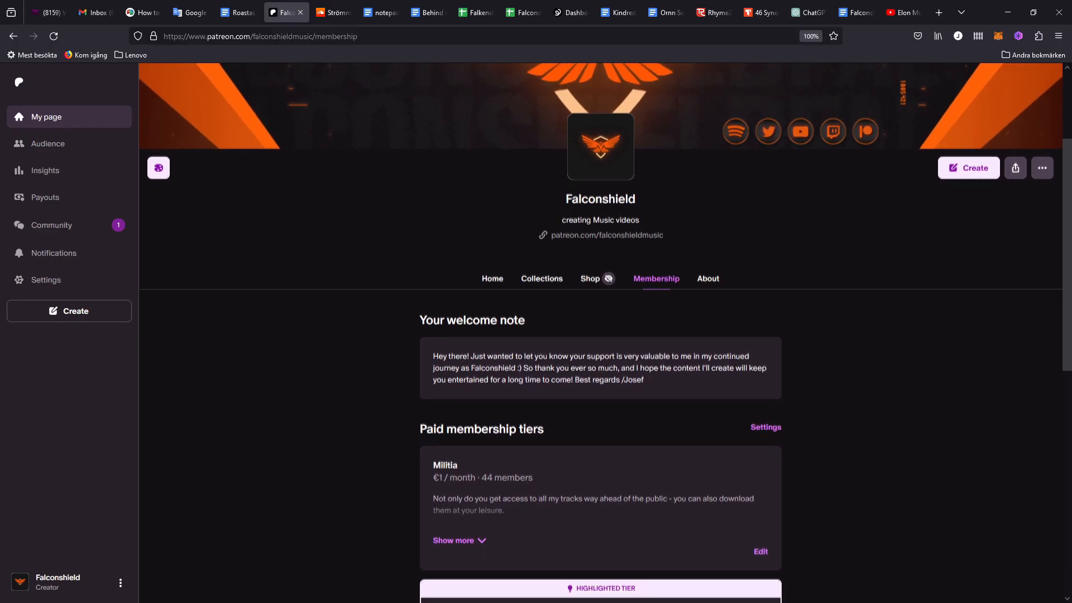
pyautogui.scroll(-3, 601, 333)
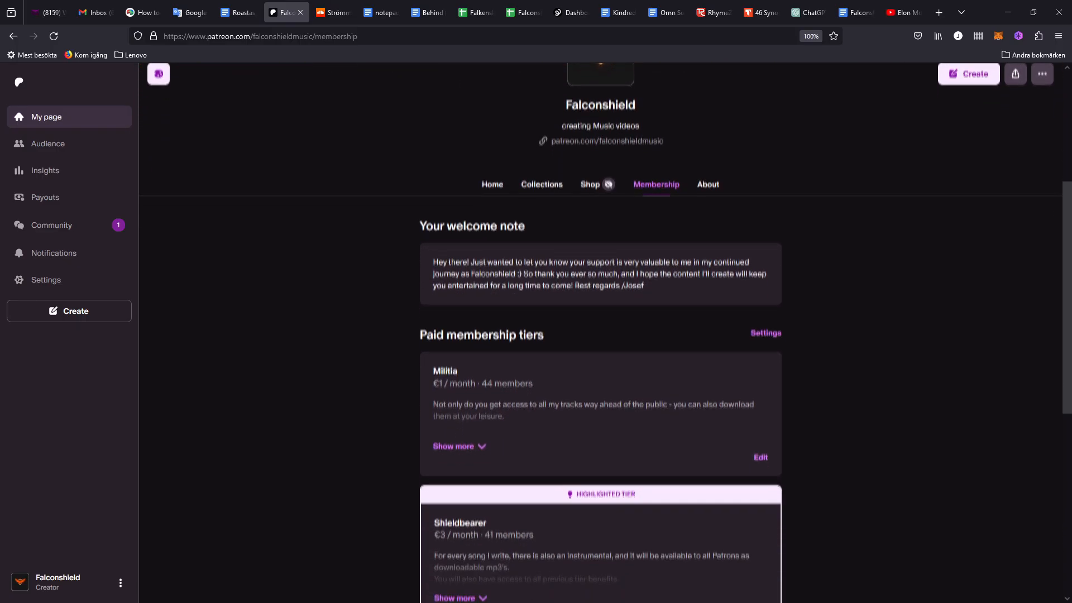
pyautogui.scroll(-3, 601, 332)
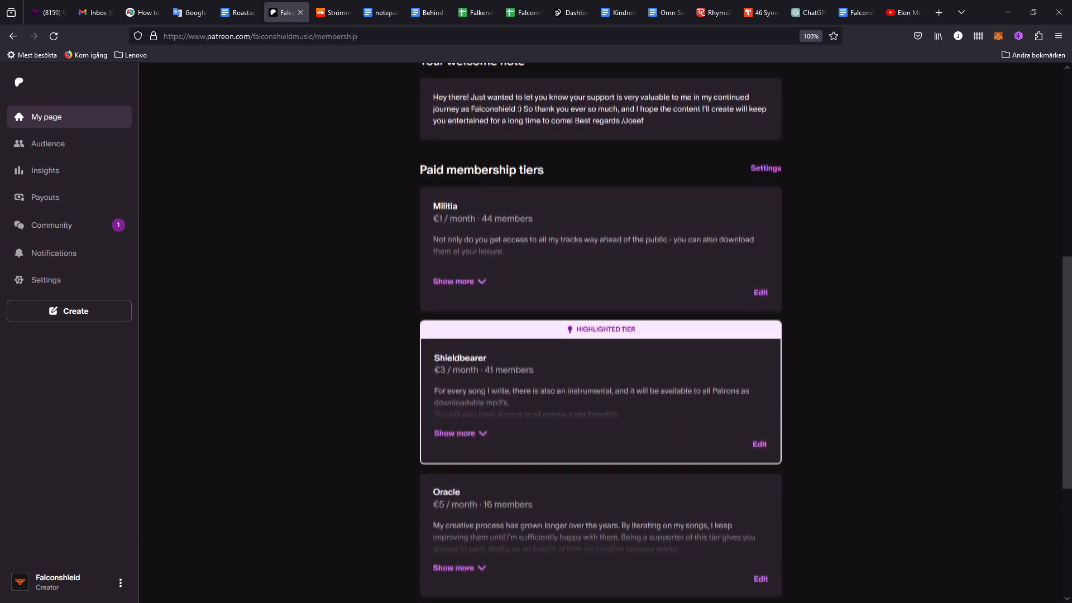
pyautogui.scroll(-2, 601, 333)
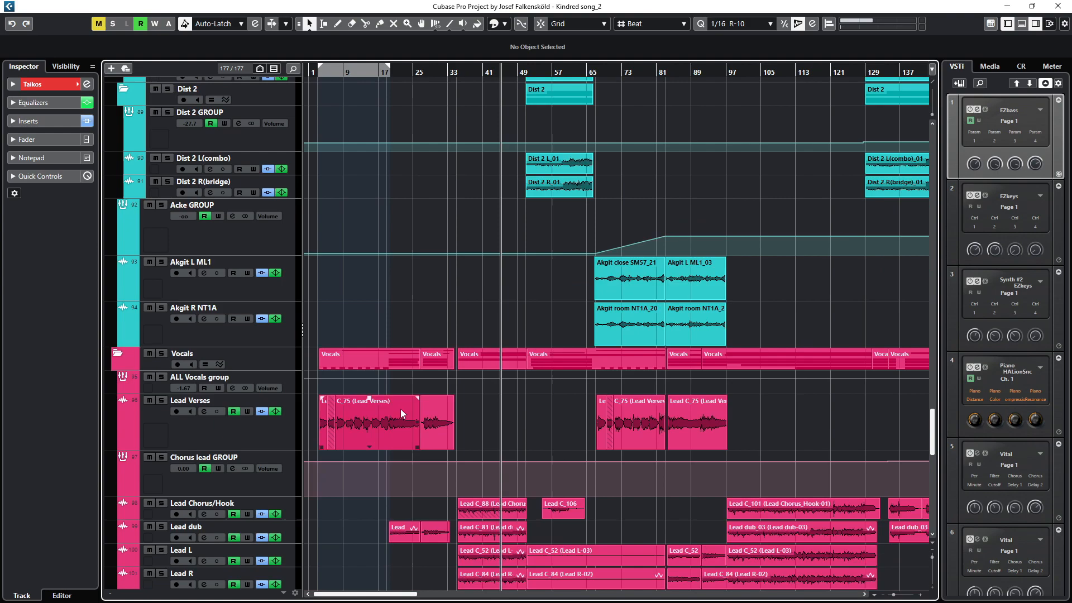
pyautogui.scroll(-4, 400, 409)
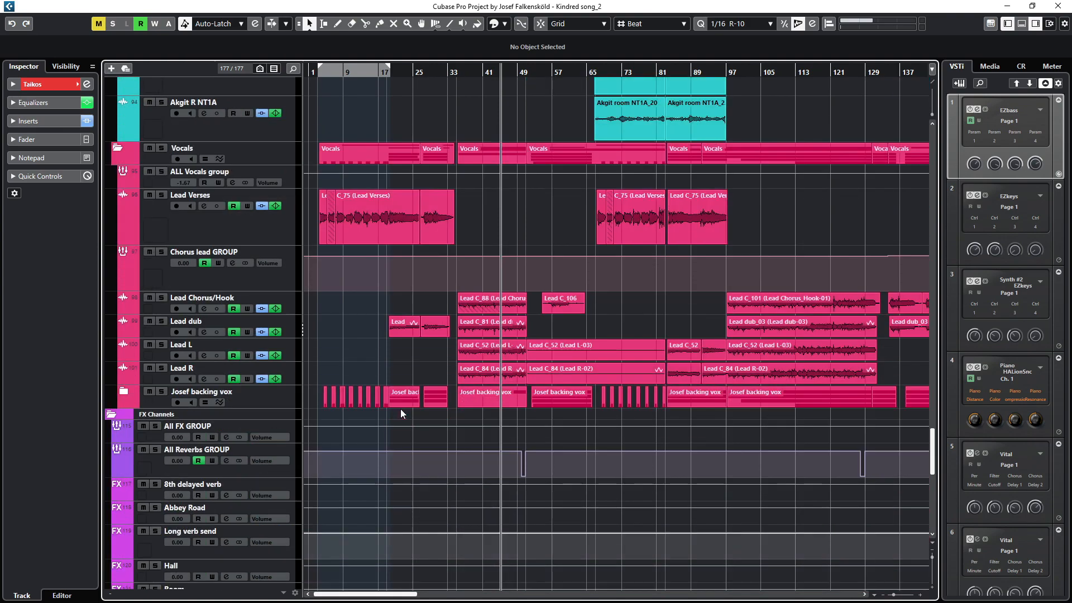
# Step: Expand the backing vocals folder track inside the Vocals folder and browse the remaining tracks
pyautogui.click(124, 393)
pyautogui.scroll(-12, 351, 361)
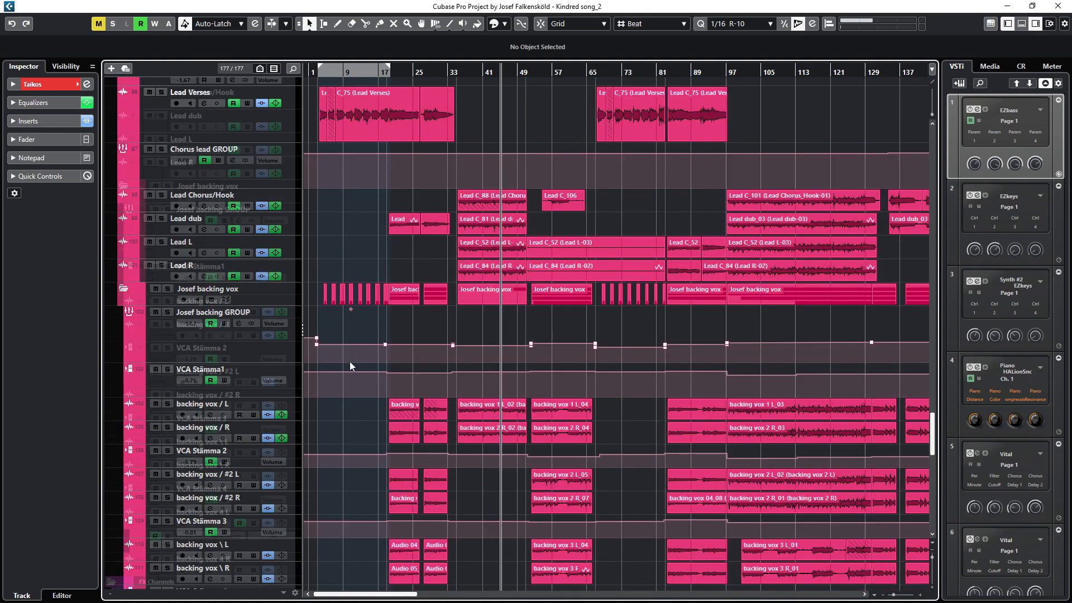
pyautogui.scroll(-4, 351, 362)
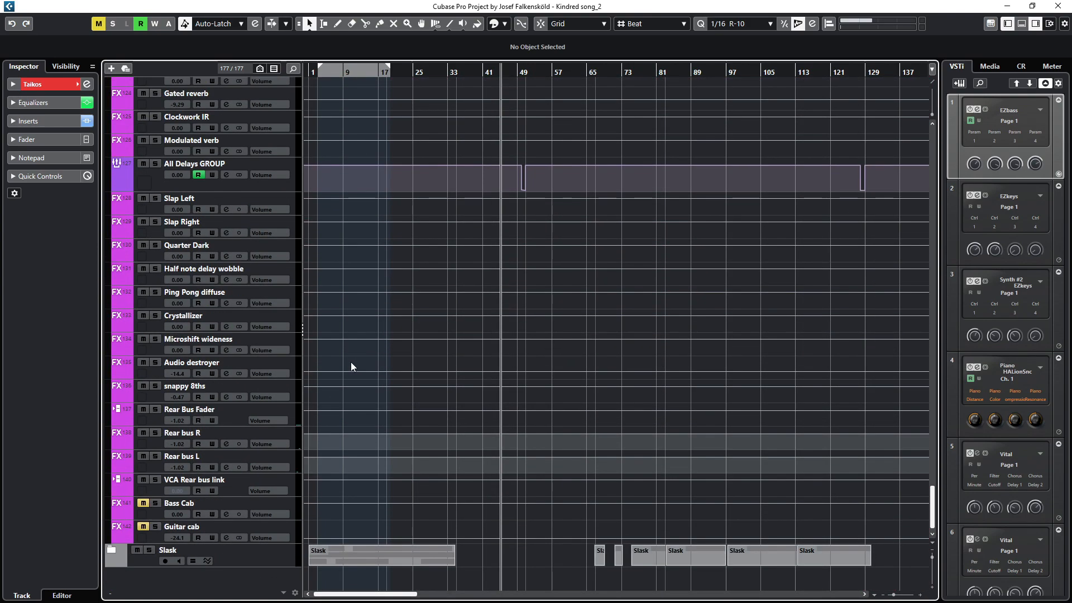
pyautogui.scroll(15, 351, 362)
pyautogui.scroll(20, 355, 399)
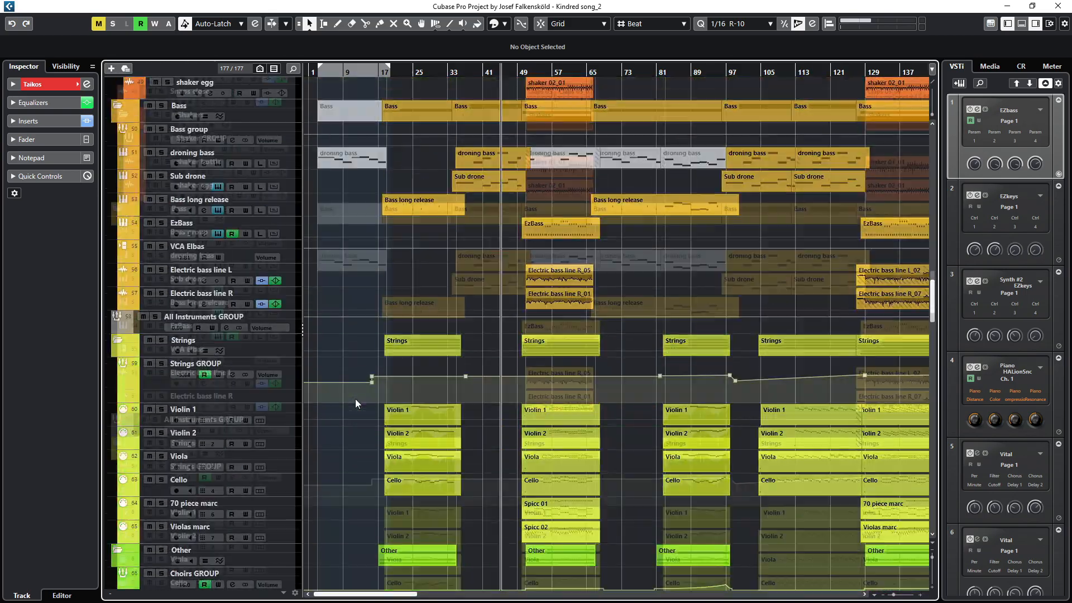
# Step: Select the Strings folder track to show its contained tracks in the Inspector
pyautogui.hotkey('ctrl', 'alt', 'r')
pyautogui.scroll(1, 565, 268)
pyautogui.moveTo(552, 278); pyautogui.dragTo(670, 280)
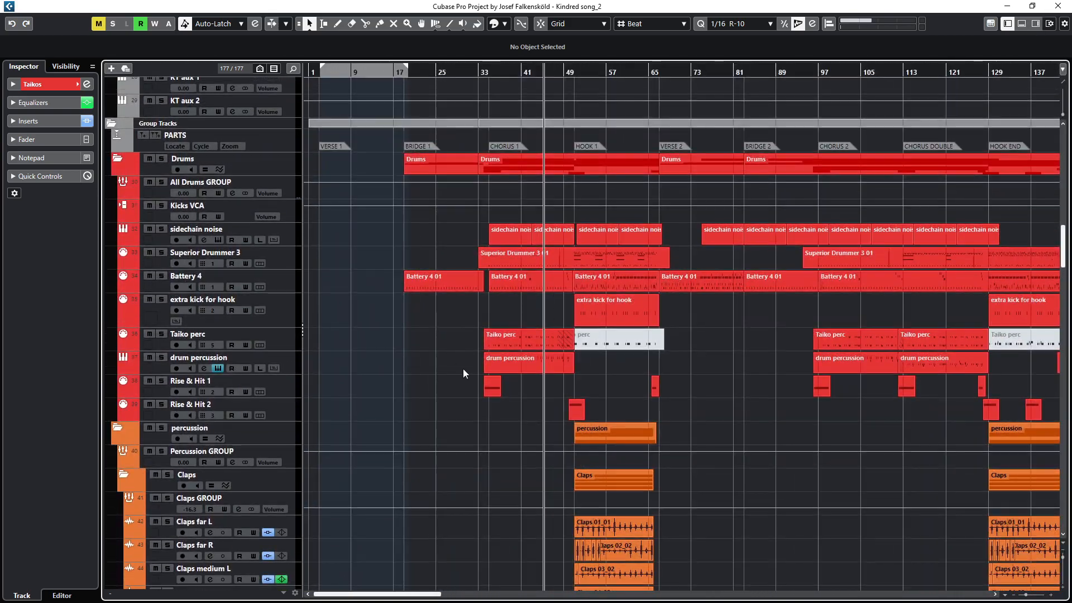
pyautogui.scroll(-10, 463, 373)
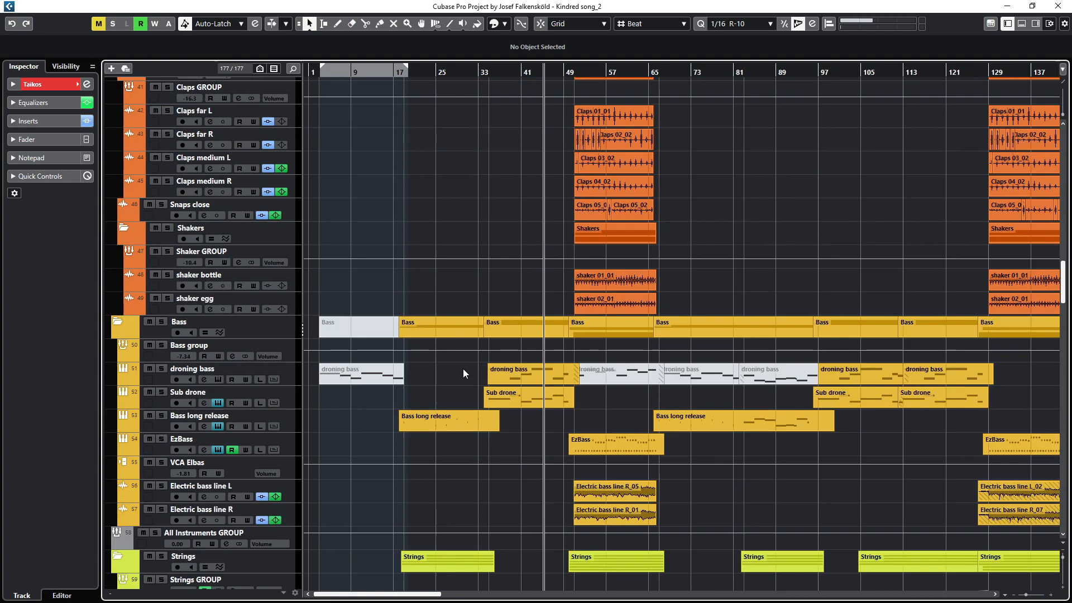
pyautogui.scroll(-4, 463, 373)
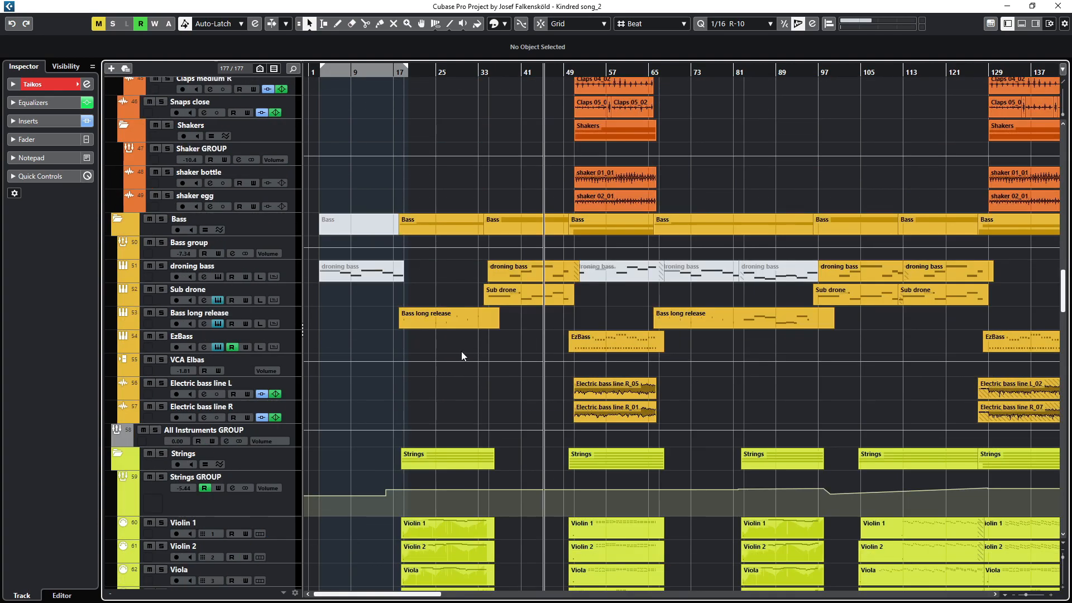
pyautogui.scroll(-7, 503, 357)
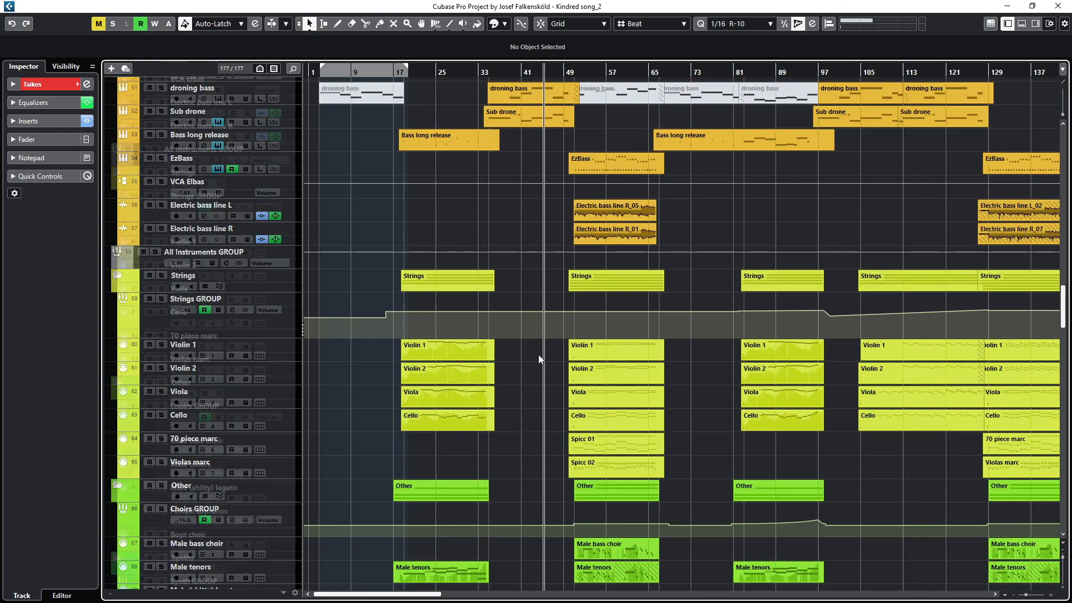
pyautogui.scroll(-4, 538, 354)
pyautogui.click(188, 178)
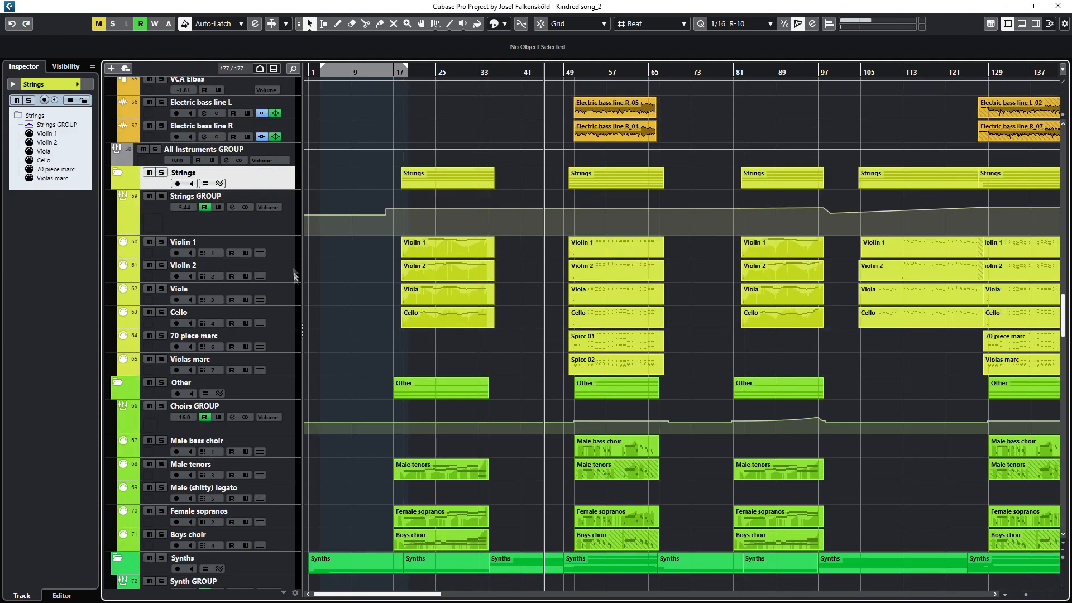
# Step: Select the Other and Synths folder tracks in turn to view their contents
pyautogui.click(210, 393)
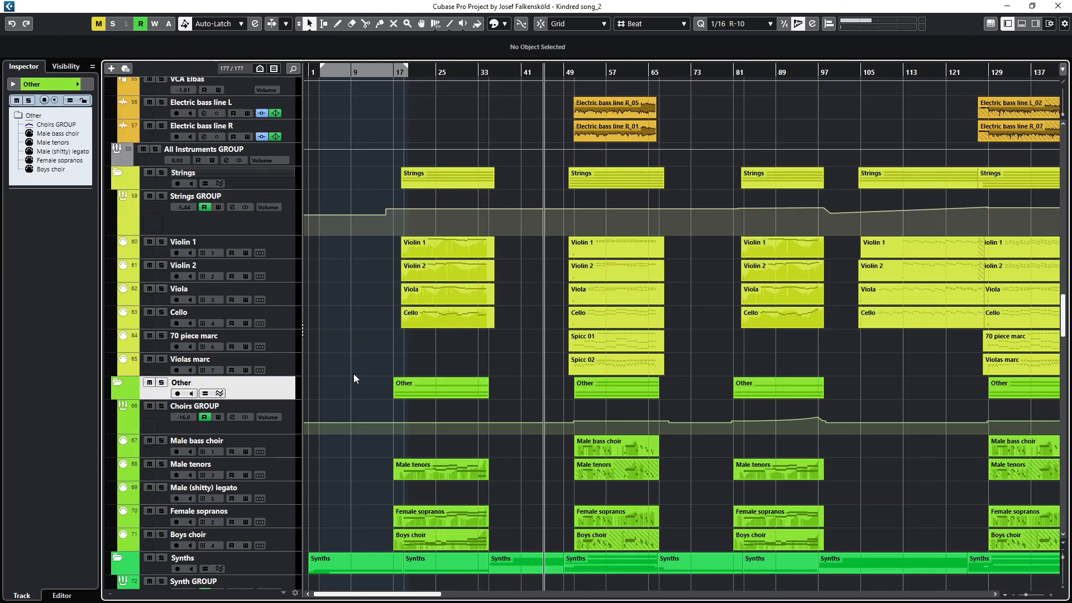
pyautogui.scroll(-8, 353, 375)
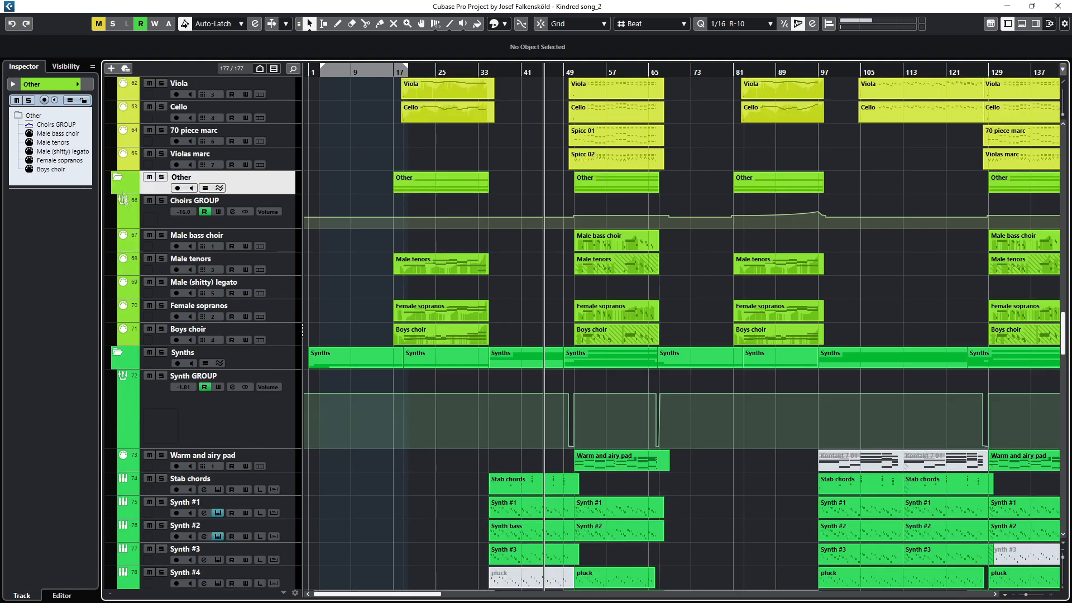
pyautogui.scroll(-4, 328, 291)
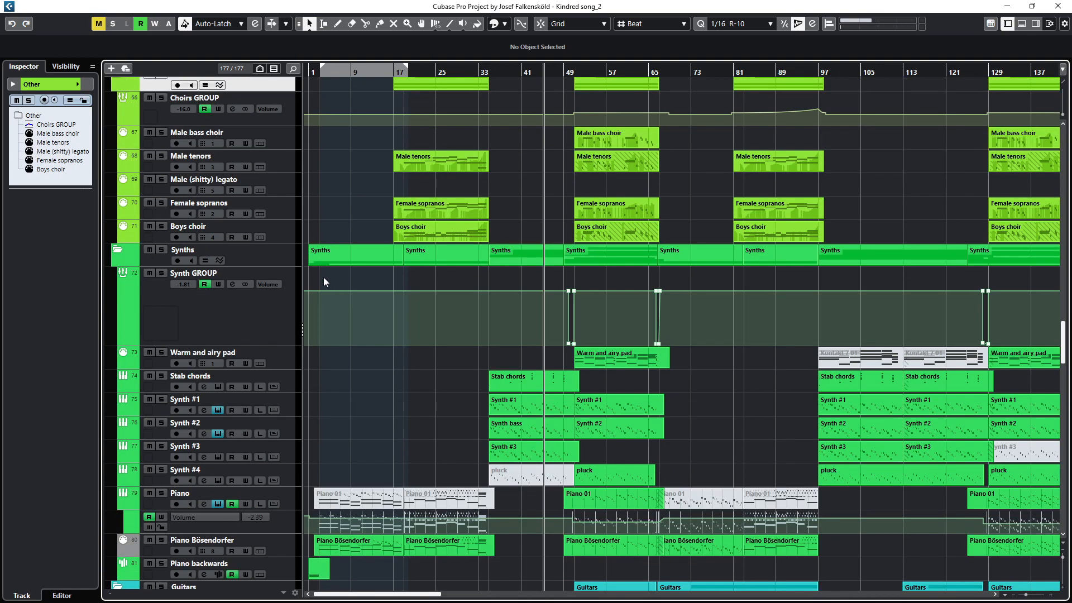
pyautogui.click(193, 252)
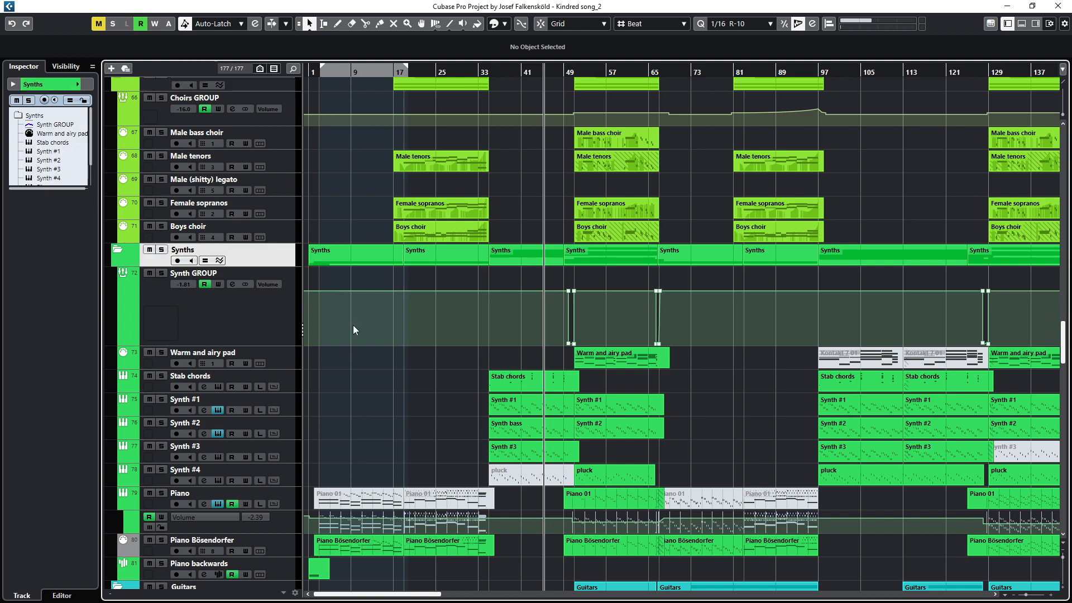
# Step: Select the Stab chords, Piano and Piano Bösendorfer instrument tracks to inspect their settings
pyautogui.scroll(-4, 354, 325)
pyautogui.click(227, 275)
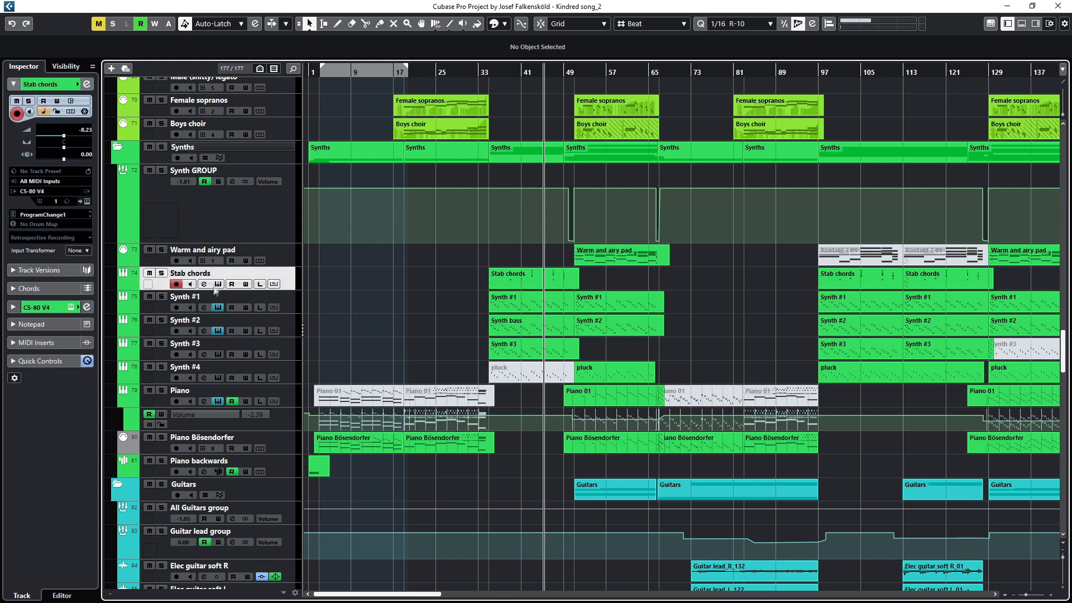
pyautogui.click(204, 333)
pyautogui.click(192, 395)
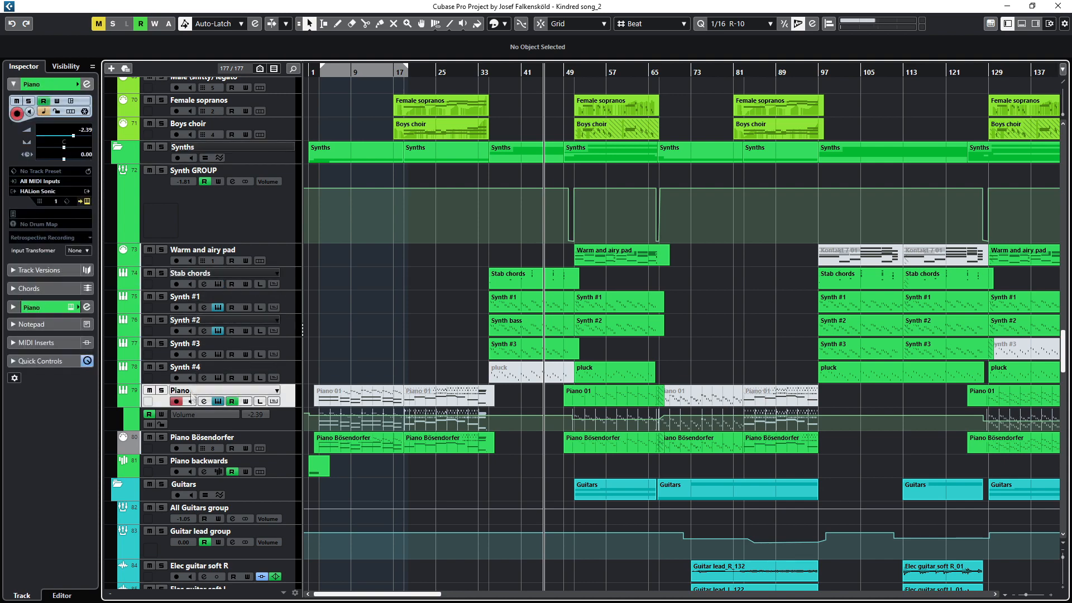
pyautogui.click(185, 441)
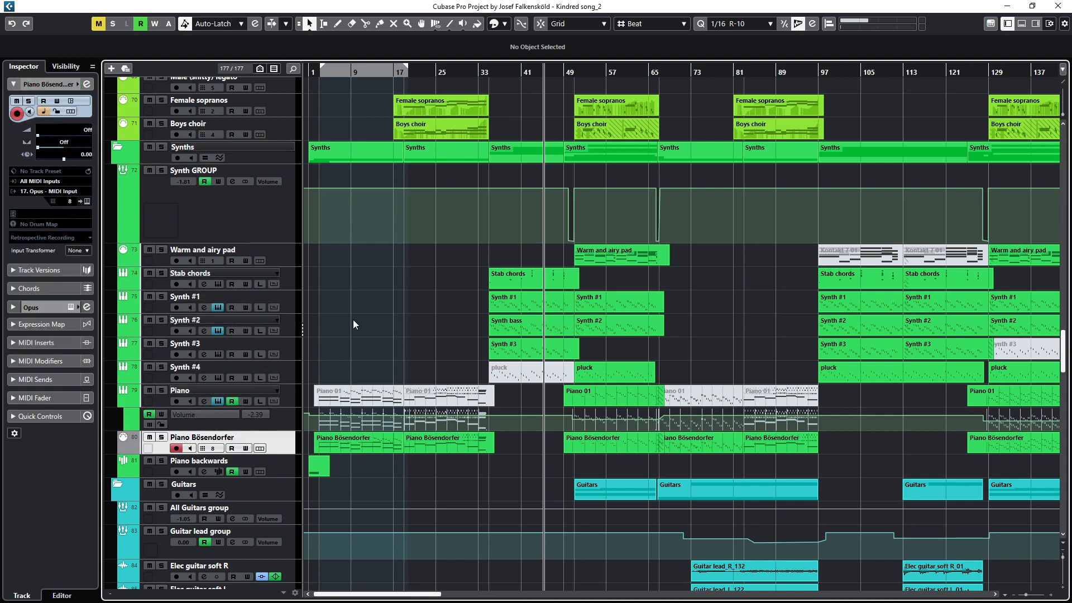
# Step: Select the All Guitars group, Guitar lead group and Acke GROUP channels to inspect them
pyautogui.scroll(-6, 353, 320)
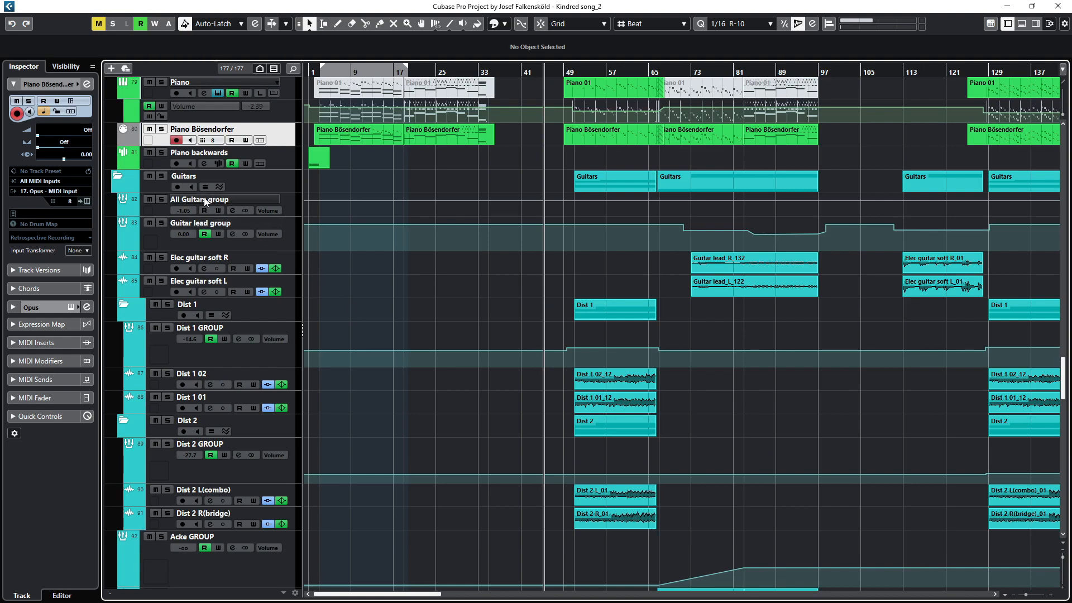
pyautogui.click(206, 201)
pyautogui.click(207, 239)
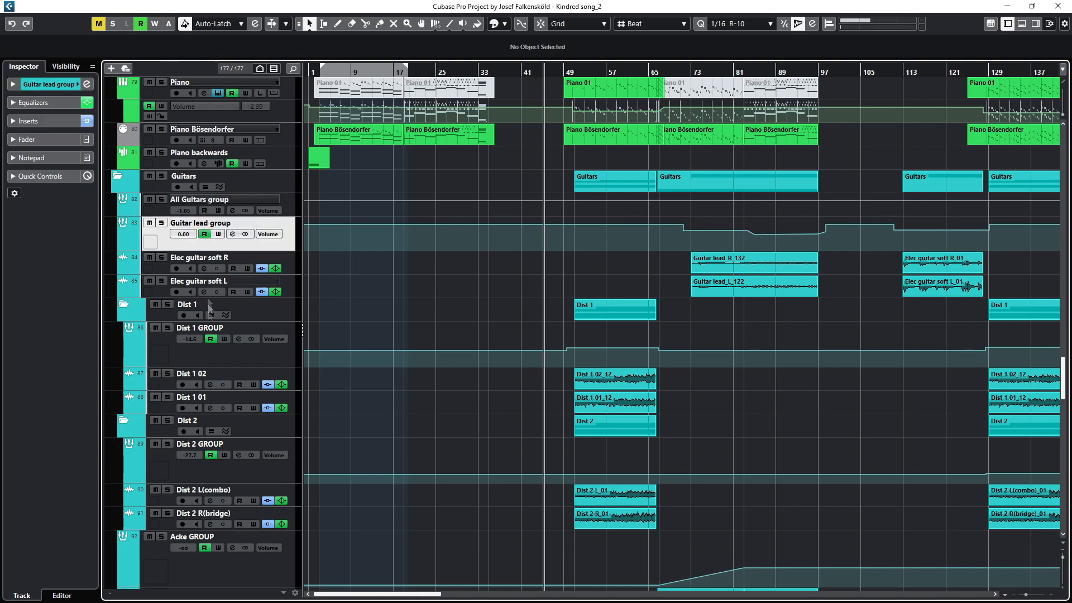
pyautogui.click(196, 540)
# Step: Select the Vocals folder track and scroll through the vocal and backing vocal tracks
pyautogui.scroll(-8, 381, 447)
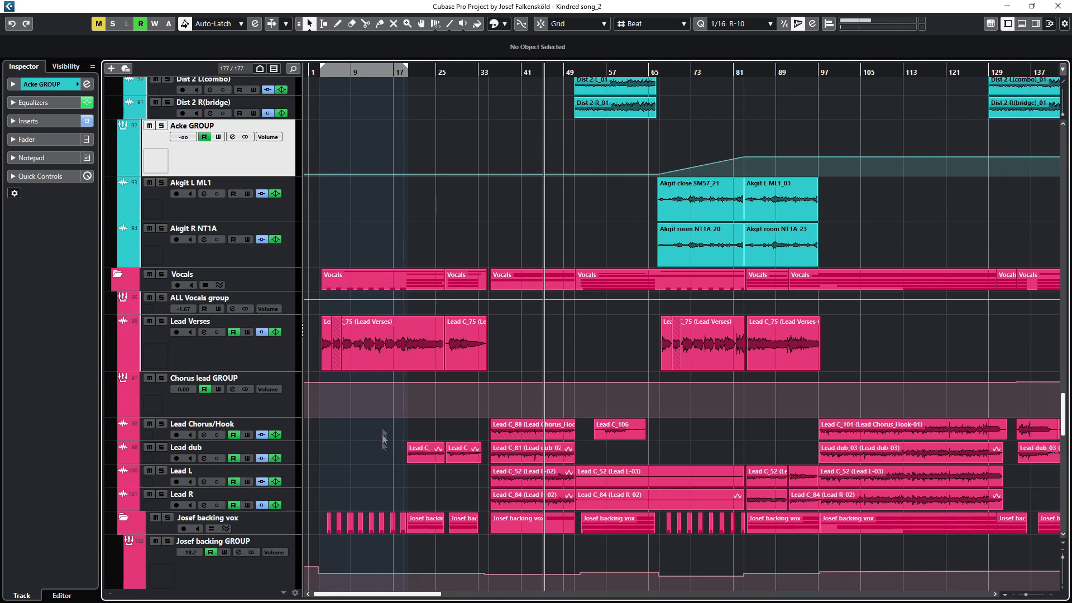
pyautogui.click(214, 277)
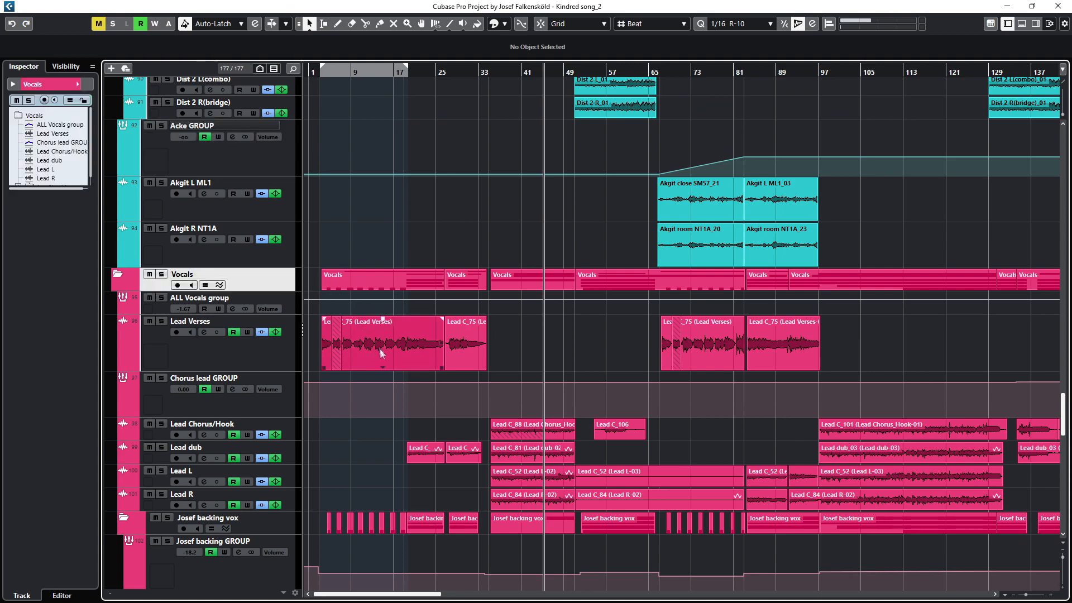
pyautogui.scroll(-10, 382, 357)
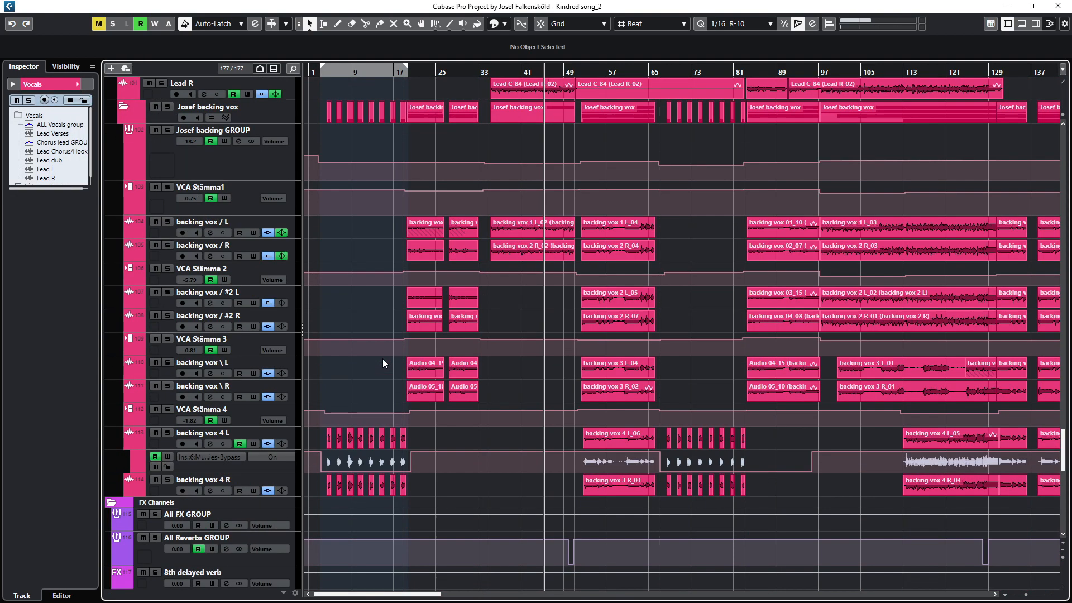
pyautogui.scroll(3, 383, 361)
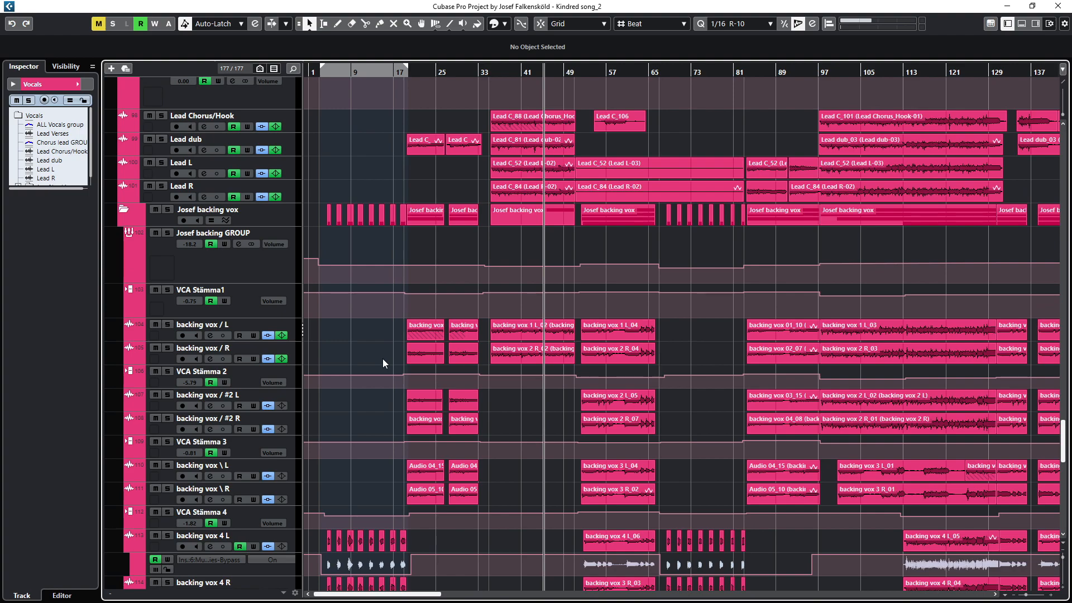
pyautogui.scroll(6, 383, 359)
pyautogui.scroll(20, 120, 176)
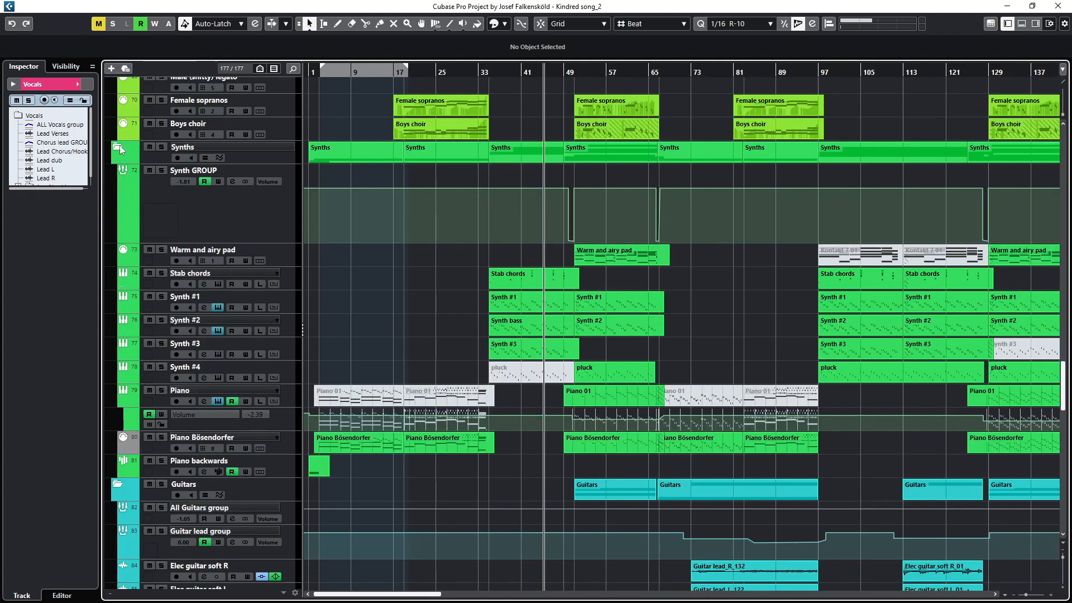
pyautogui.click(119, 149)
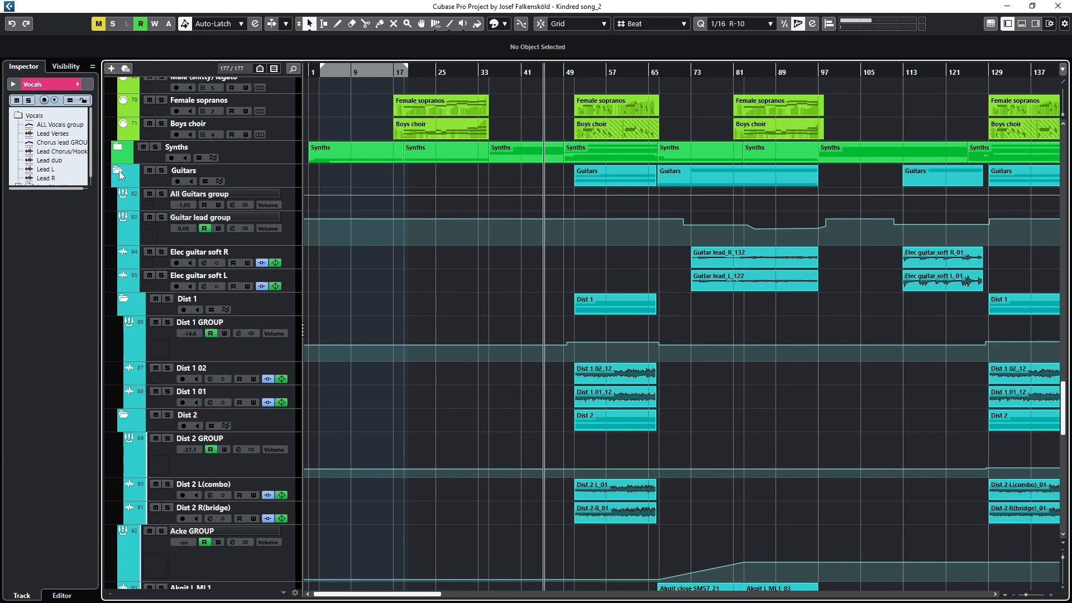
# Step: Collapse the Guitars, Strings, Bass, Other, Synths and percussion folder tracks to tidy the track list
pyautogui.click(119, 172)
pyautogui.scroll(15, 120, 184)
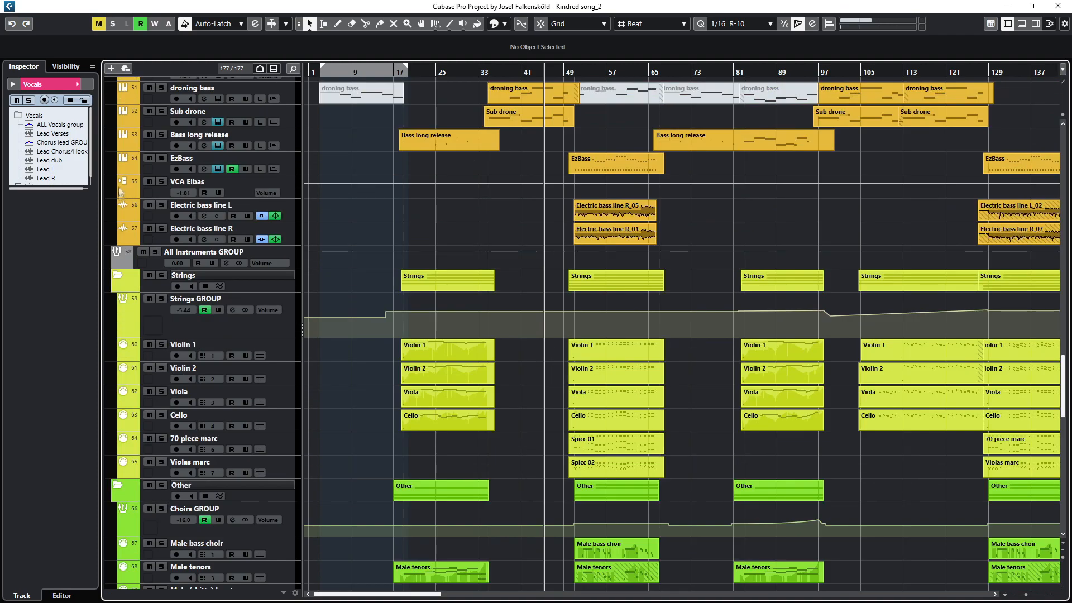
pyautogui.click(119, 275)
pyautogui.scroll(9, 119, 277)
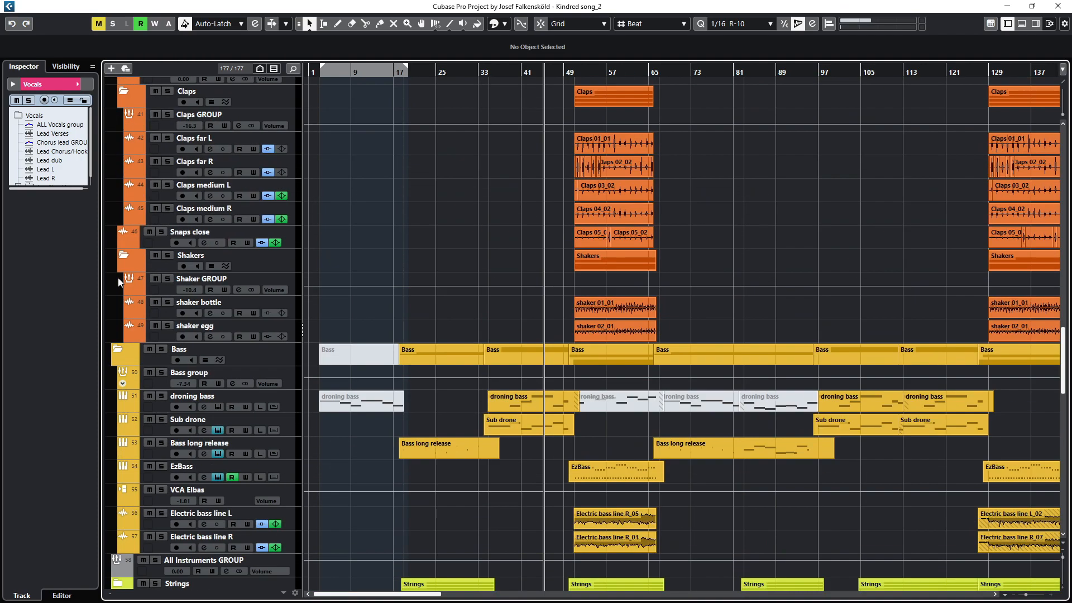
pyautogui.click(117, 350)
pyautogui.click(118, 420)
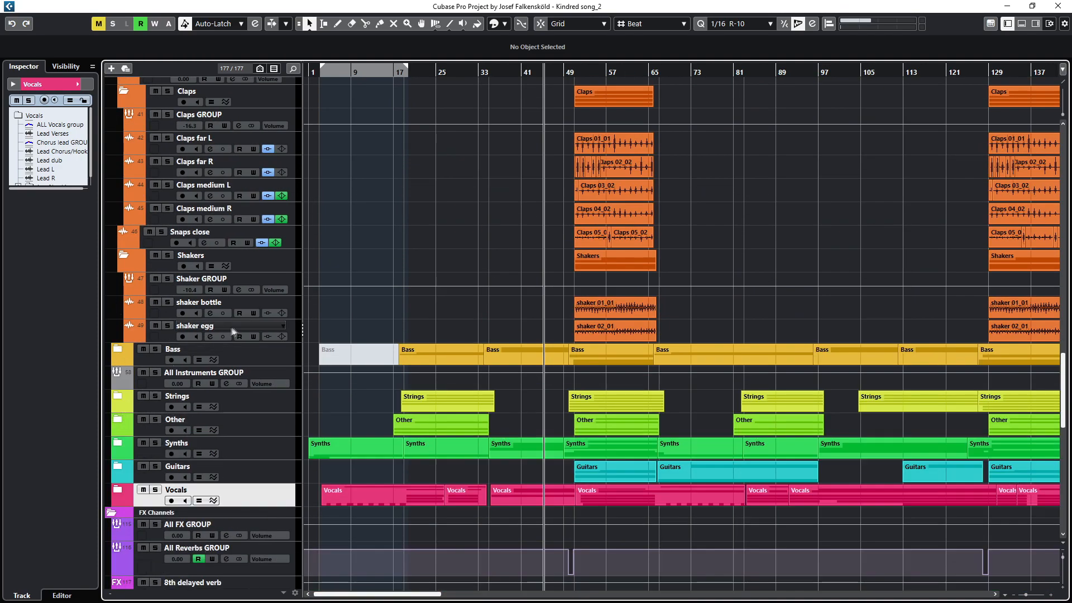
pyautogui.scroll(10, 336, 320)
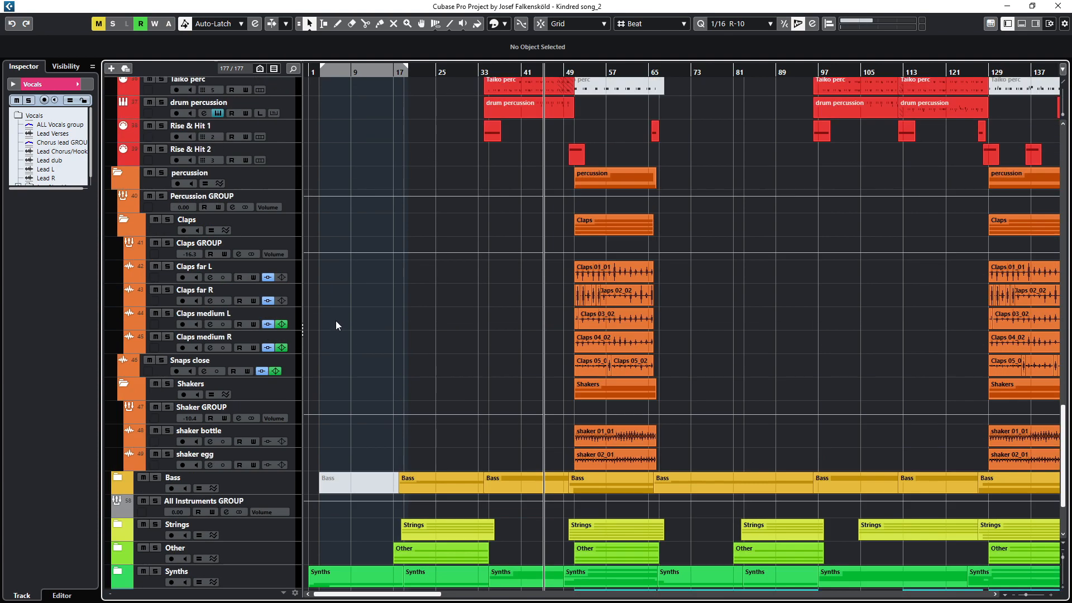
pyautogui.click(118, 380)
pyautogui.scroll(2, 327, 308)
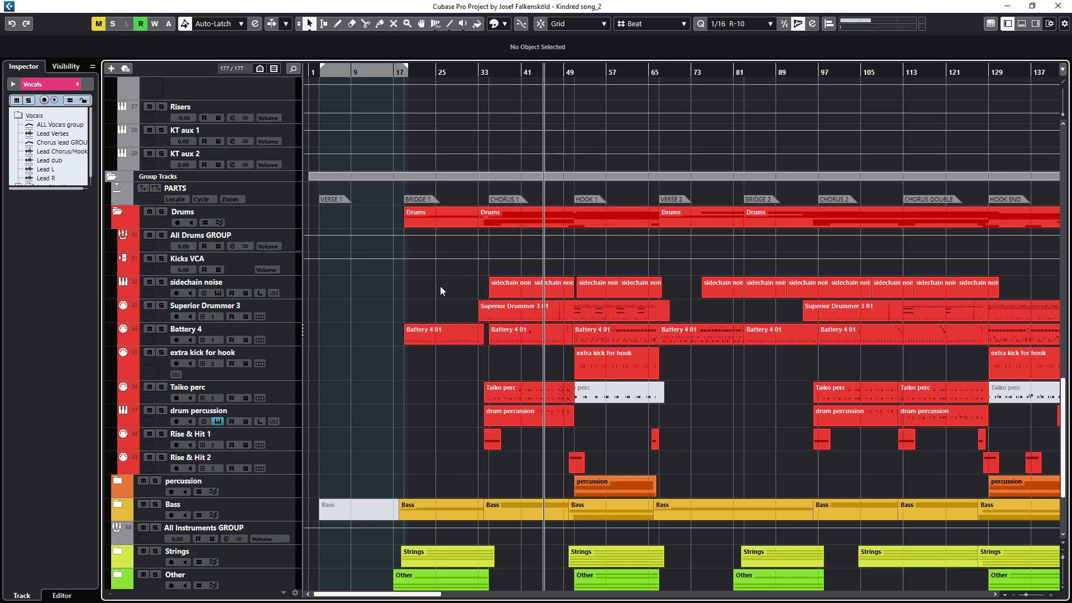
# Step: Select the Superior Drummer 3 and Battery 4 instrument tracks together to inspect their parts
pyautogui.click(225, 309)
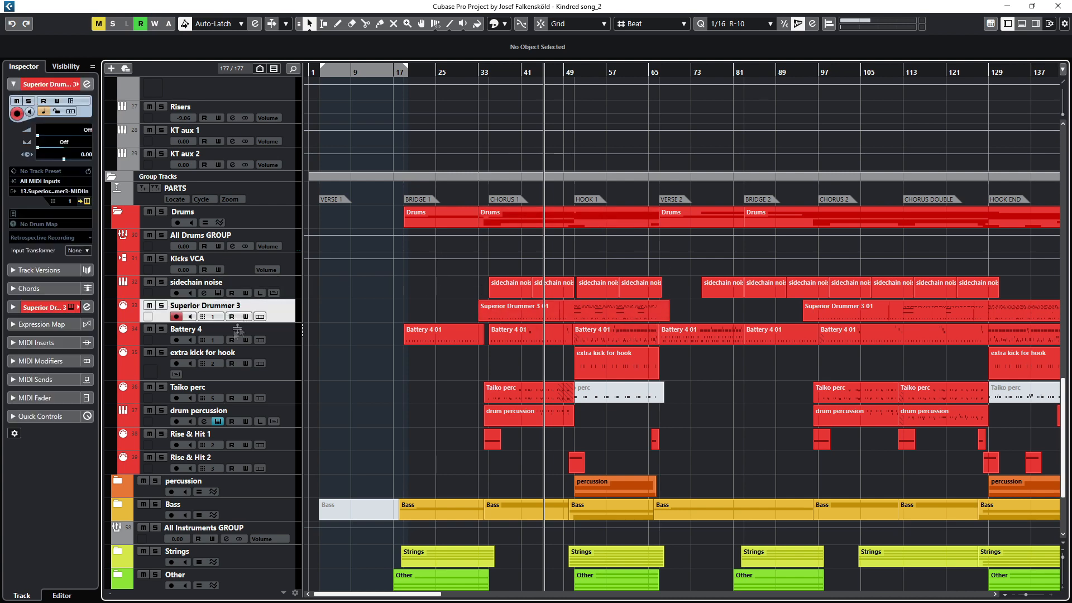
pyautogui.keyDown('ctrl'); pyautogui.click(199, 333); pyautogui.keyUp('ctrl')
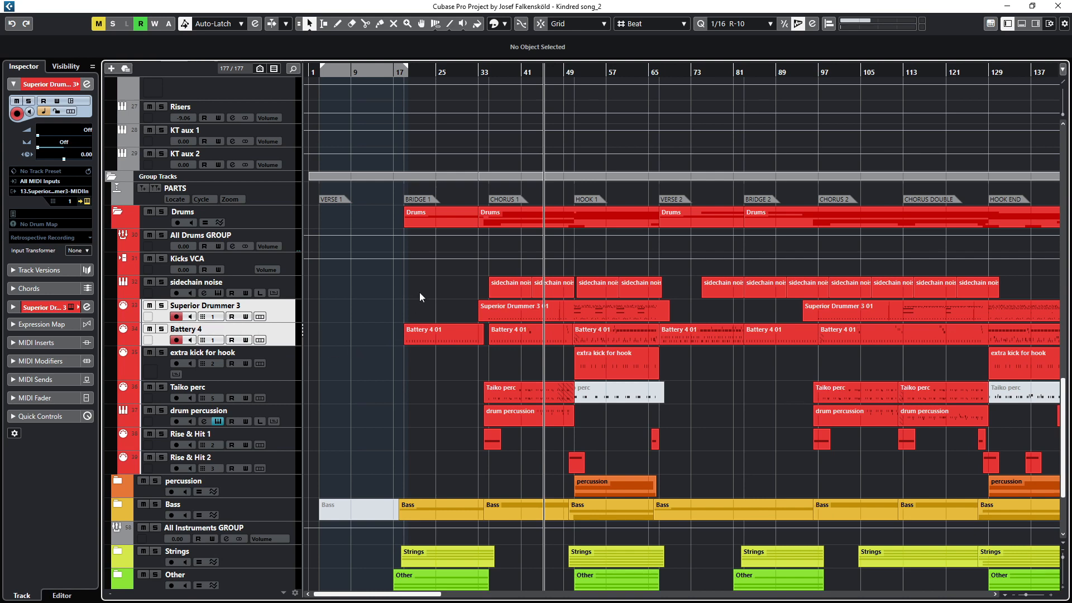
pyautogui.scroll(6, 493, 286)
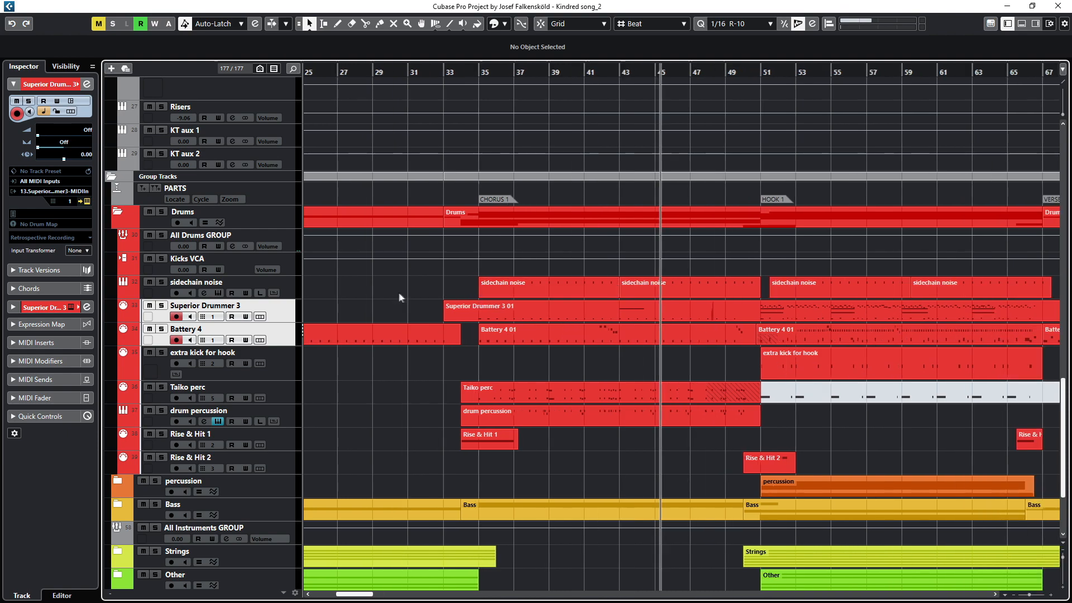
pyautogui.moveTo(400, 294); pyautogui.dragTo(498, 265)
# Step: Select the Taiko perc, drum percussion, Rise & Hit 1, Rise & Hit 2 and Battery 4 tracks in turn
pyautogui.click(197, 345)
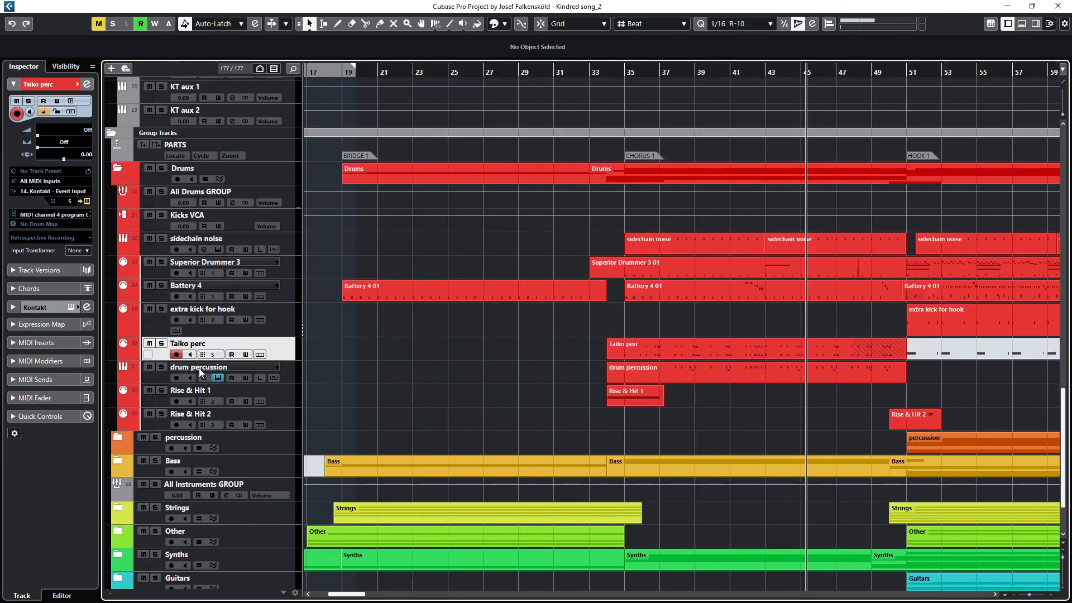
pyautogui.click(199, 368)
pyautogui.click(201, 391)
pyautogui.click(203, 414)
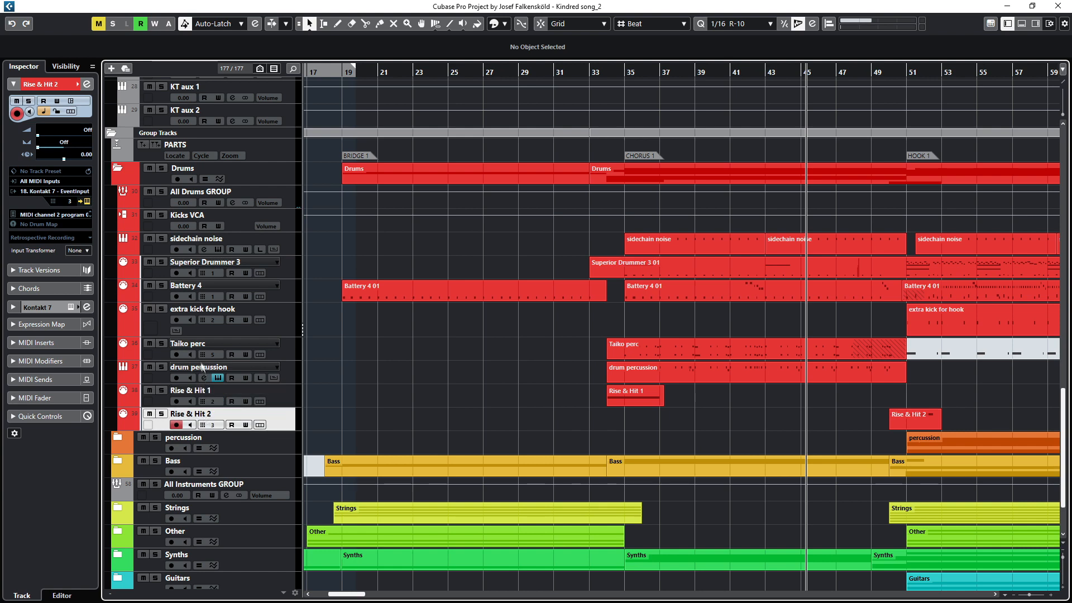
pyautogui.click(199, 294)
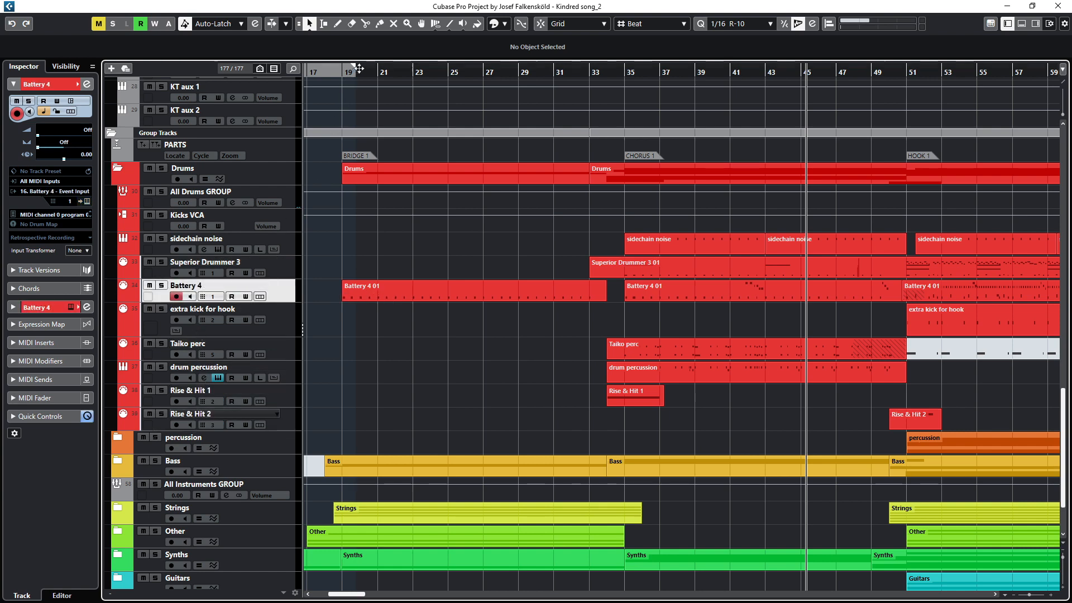
# Step: Solo Battery 4, set a cycle range from bar 19 to bar 33 and play it back
pyautogui.press('s')
pyautogui.moveTo(359, 68); pyautogui.dragTo(529, 68)
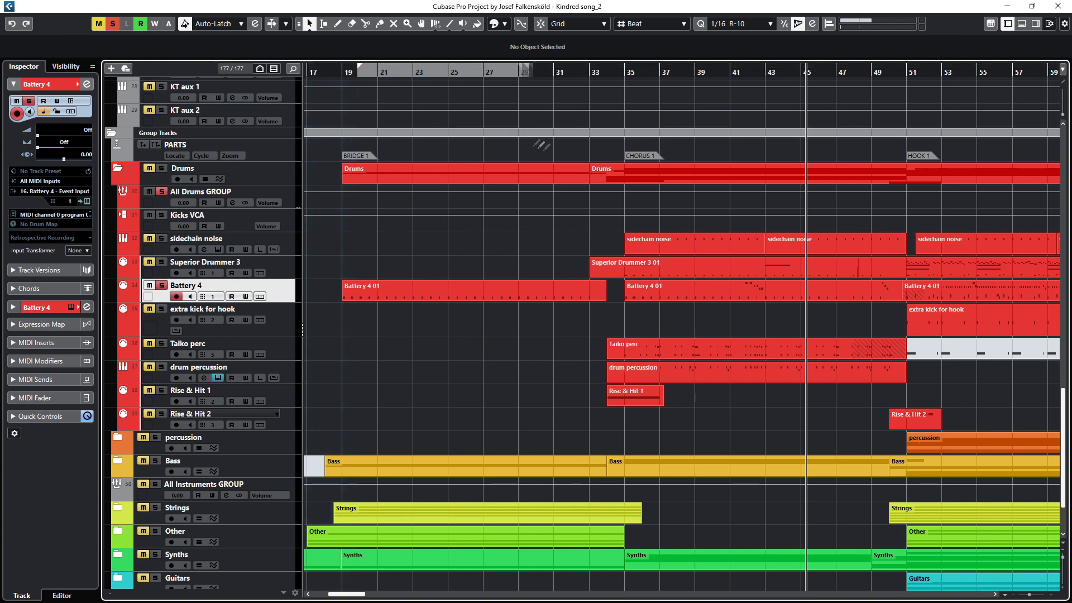
pyautogui.moveTo(536, 149); pyautogui.dragTo(594, 163)
pyautogui.press('space')
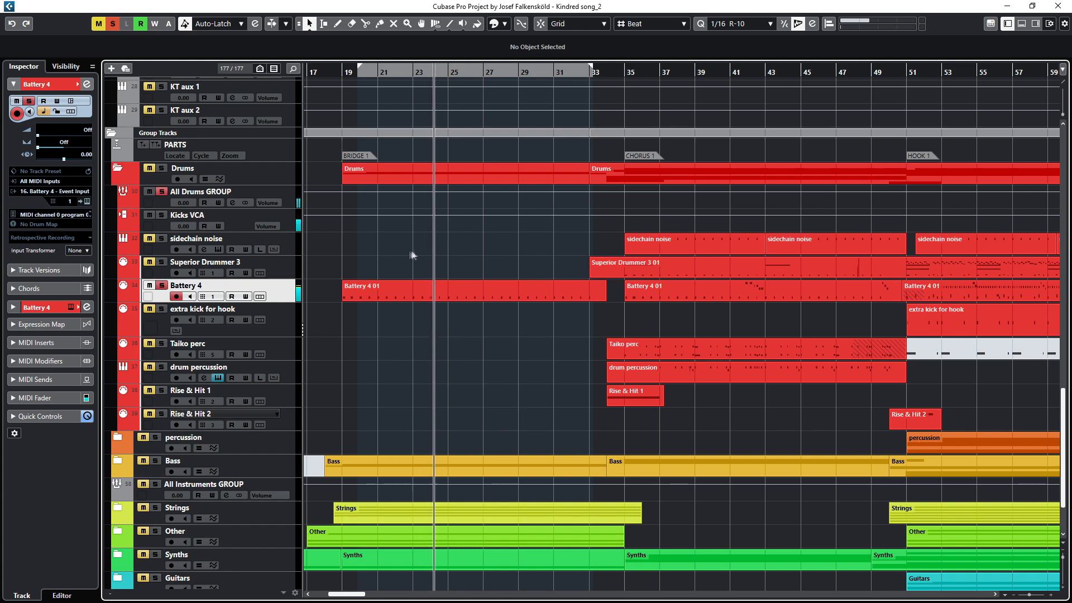
pyautogui.click(608, 74)
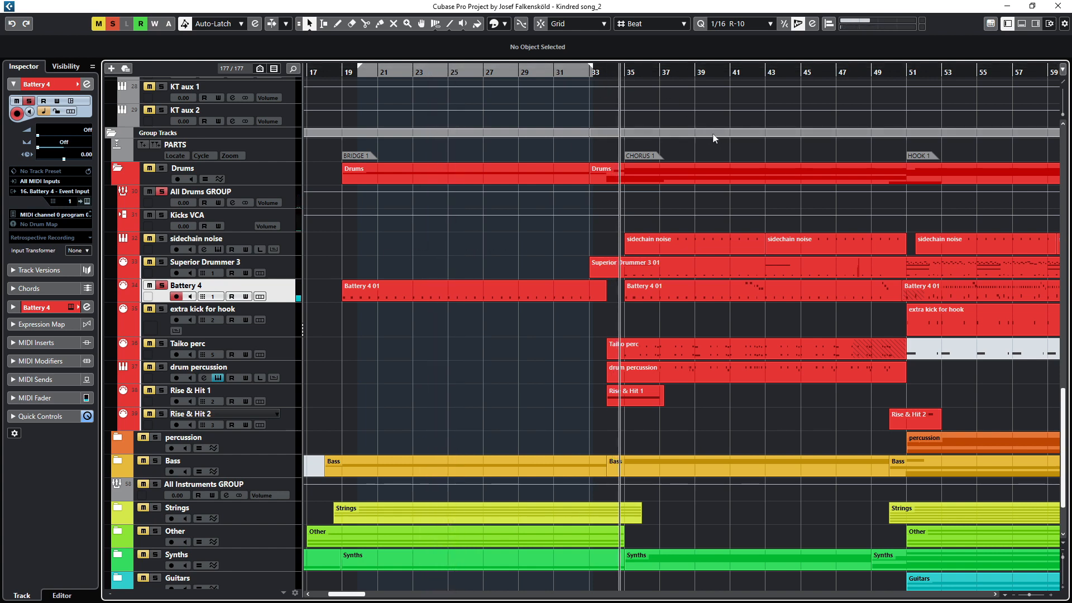
# Step: Toggle solo on the Superior Drummer 3 and Battery 4 tracks
pyautogui.click(162, 263)
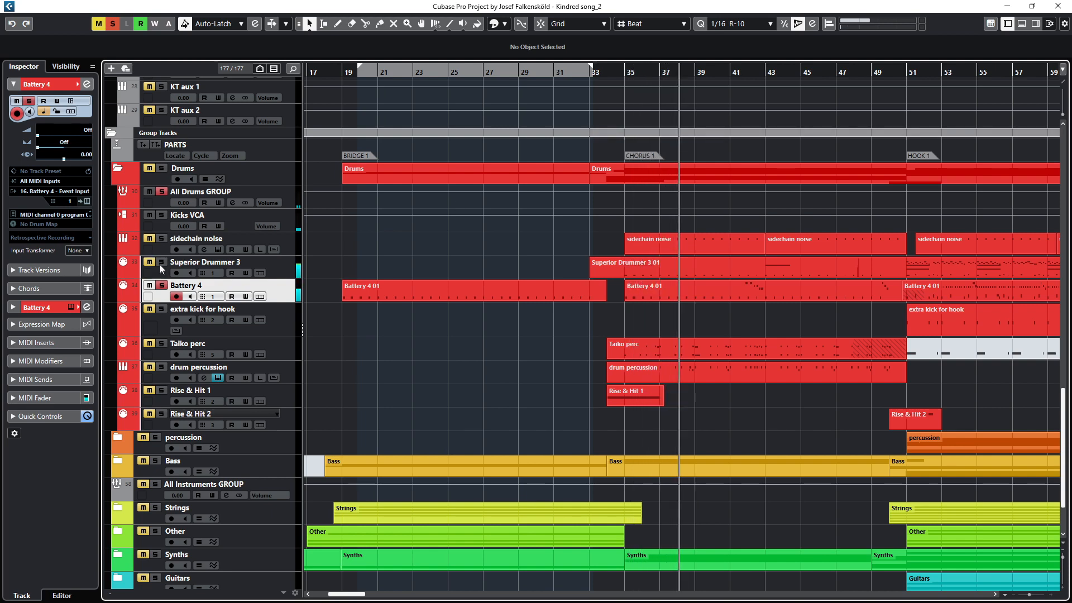
pyautogui.click(162, 287)
# Step: Select the Batt kick, Kick xtra hook, Batt snare, Snare xtra FAT, Batt hats and Batt toms output tracks in turn
pyautogui.scroll(10, 401, 313)
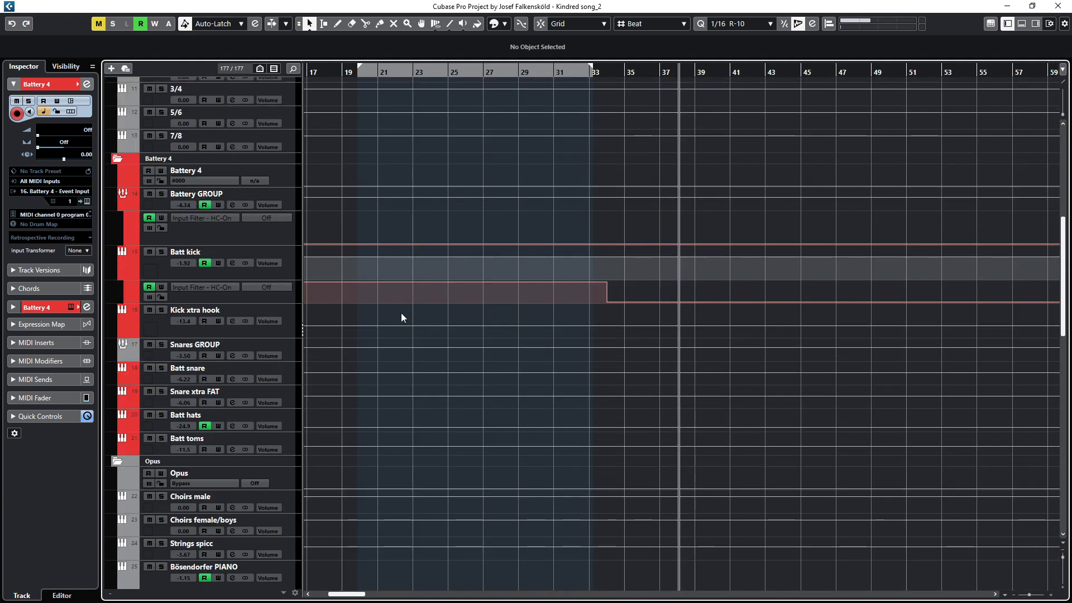
pyautogui.scroll(-4, 401, 317)
pyautogui.click(246, 254)
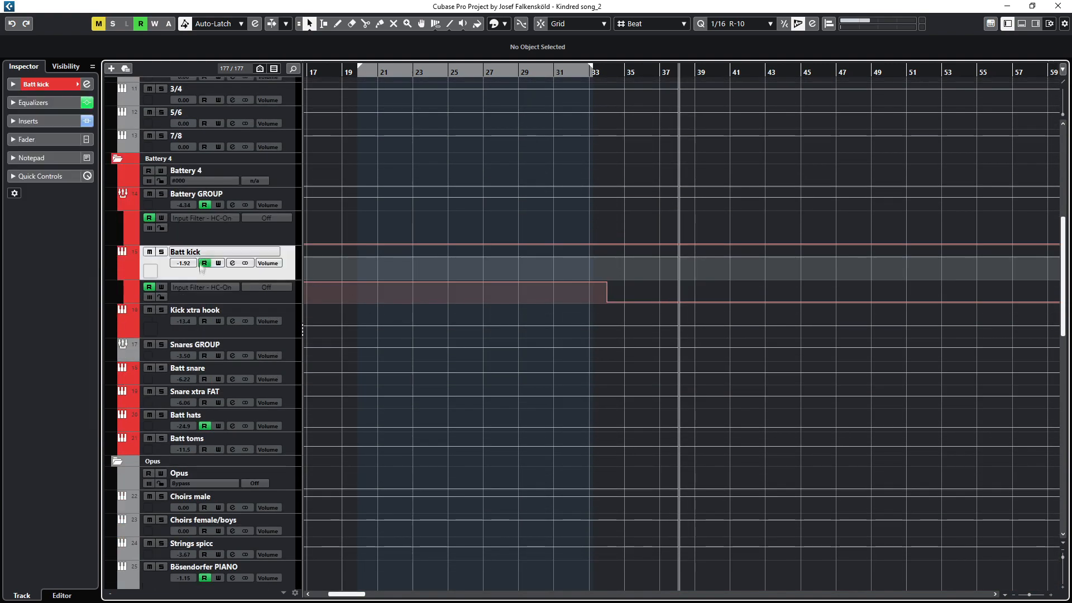
pyautogui.click(197, 313)
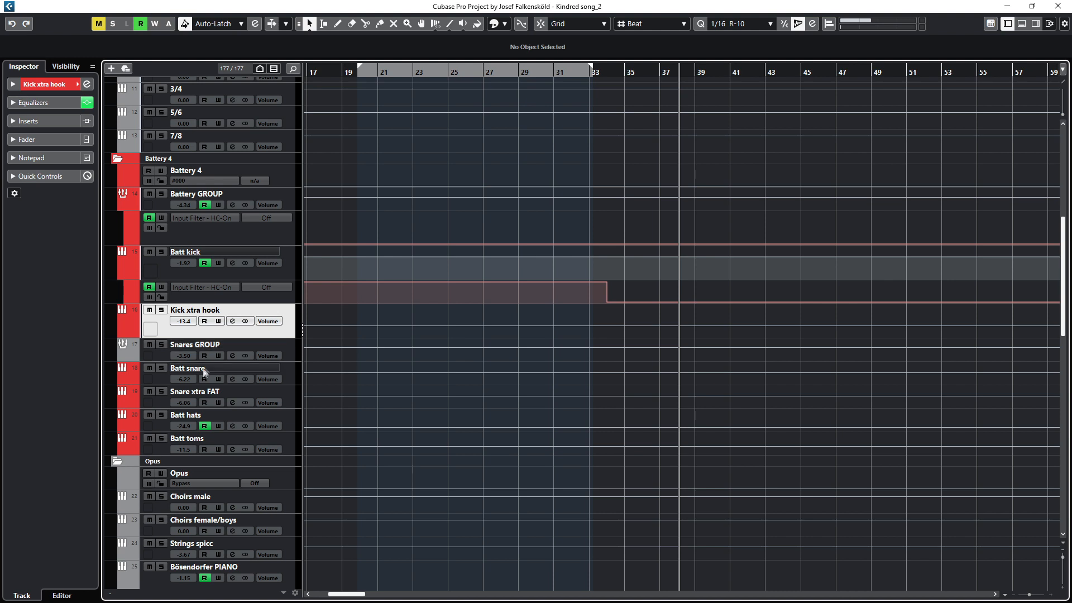
pyautogui.click(203, 385)
pyautogui.click(204, 394)
pyautogui.click(203, 419)
pyautogui.click(198, 439)
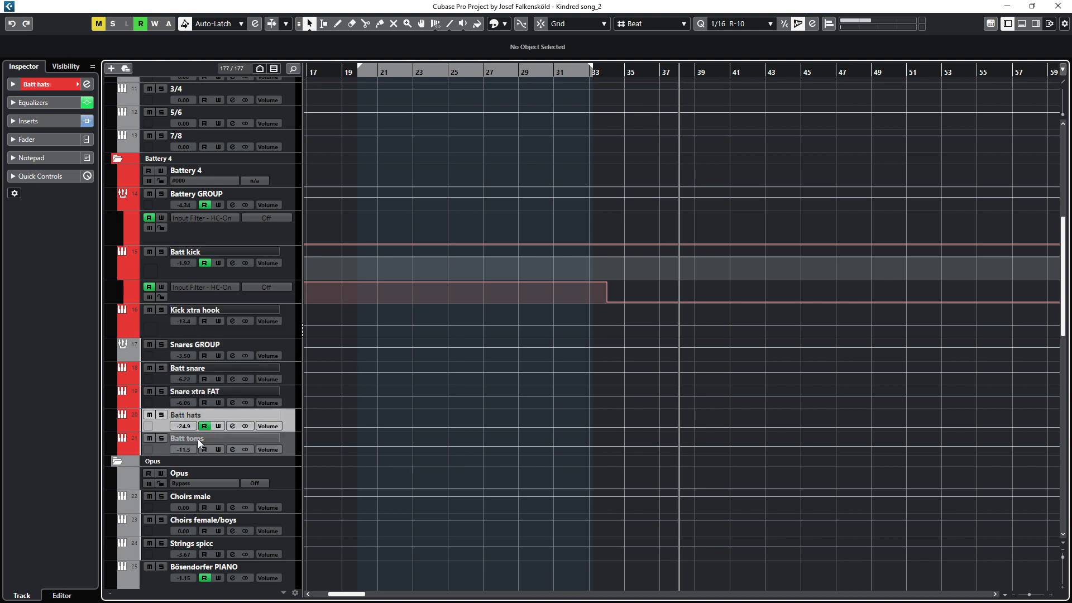
# Step: Open the Batt kick channel settings and inspect its SSL Native Channel Strip 2 insert, then close both windows
pyautogui.click(234, 263)
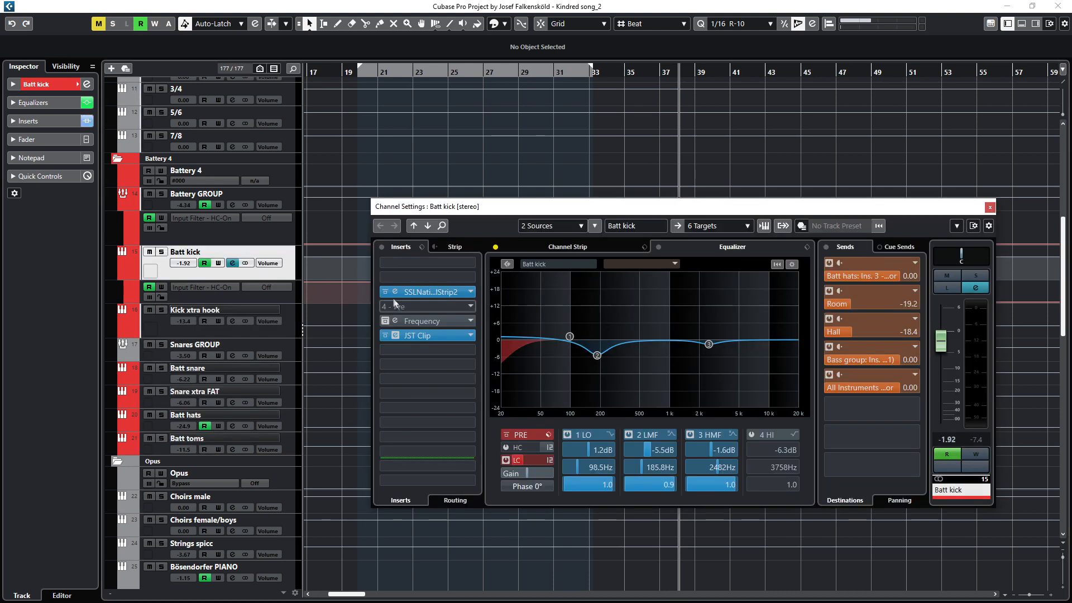
pyautogui.click(395, 292)
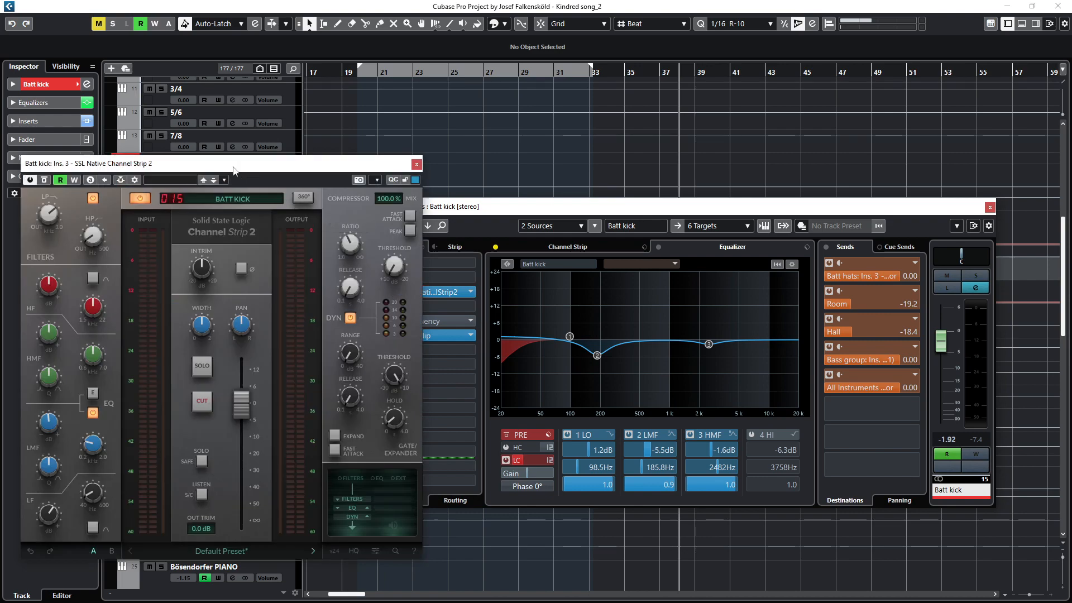
pyautogui.moveTo(229, 159); pyautogui.dragTo(266, 161)
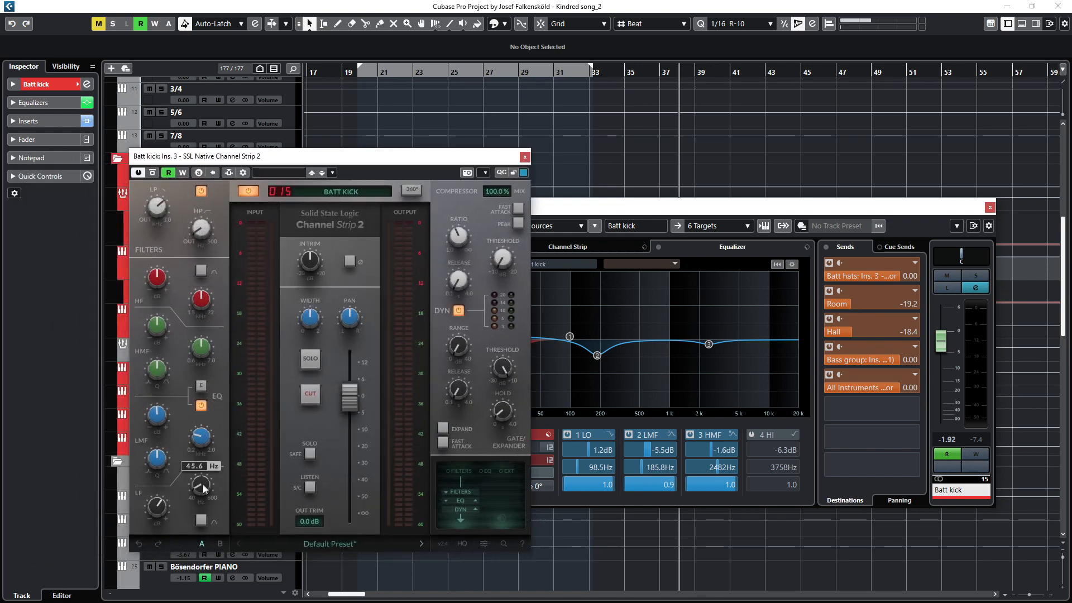
pyautogui.moveTo(161, 504)
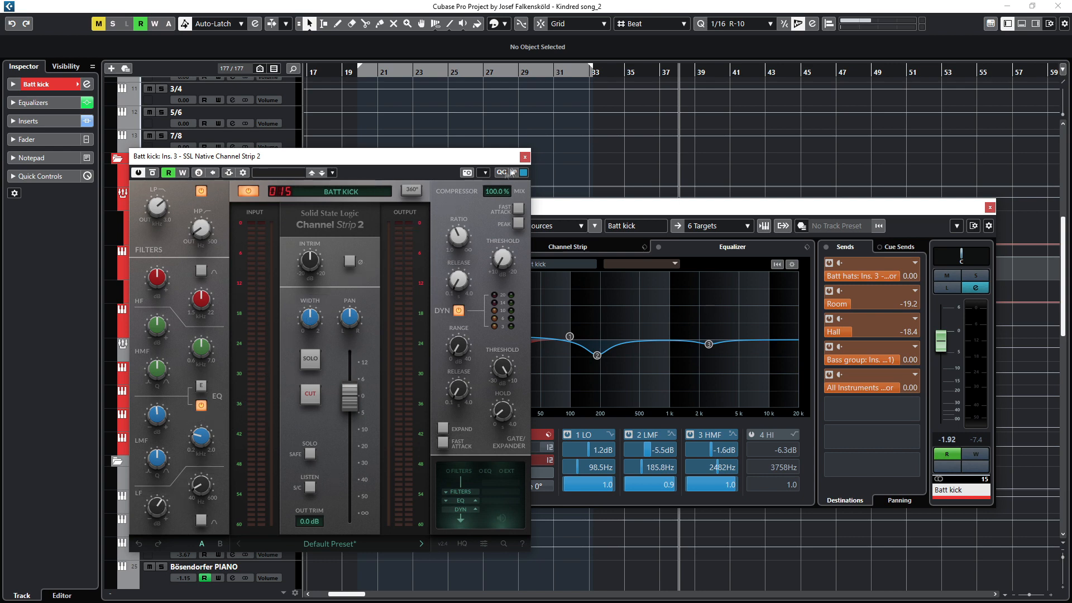
pyautogui.click(524, 157)
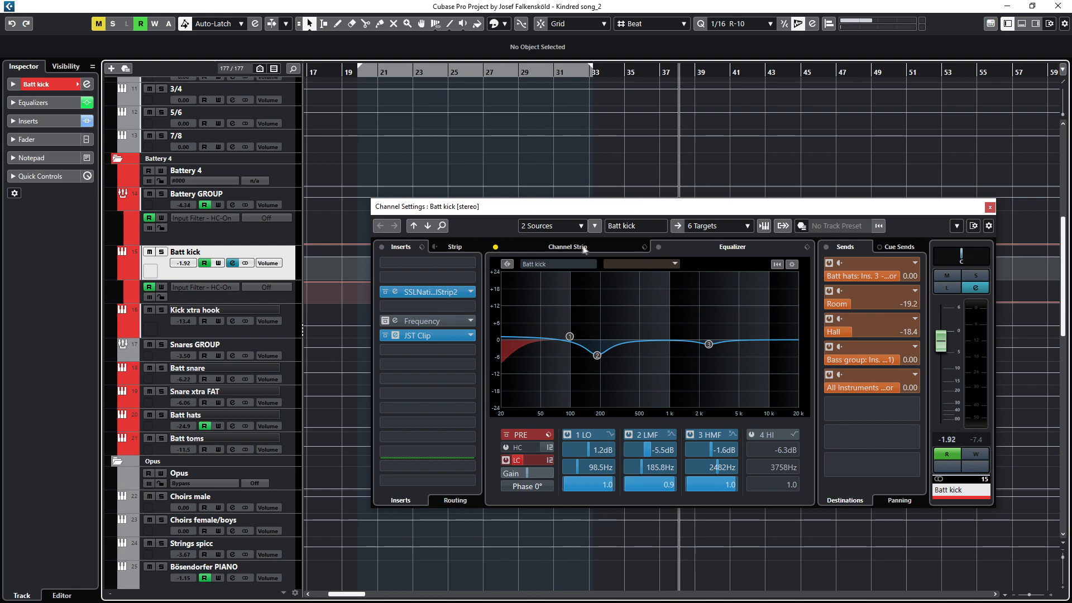
pyautogui.moveTo(711, 210); pyautogui.dragTo(755, 239)
pyautogui.scroll(-3, 683, 174)
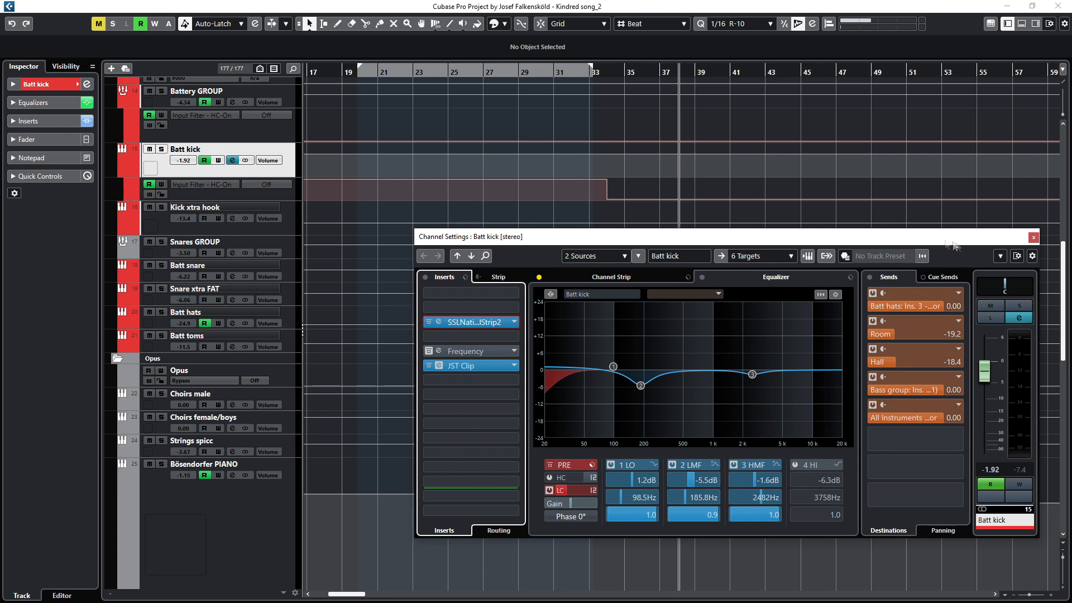
pyautogui.click(1034, 238)
# Step: Open the Kick xtra hook channel settings, view its Channel Strip and Equalizer sections, and close it
pyautogui.click(195, 206)
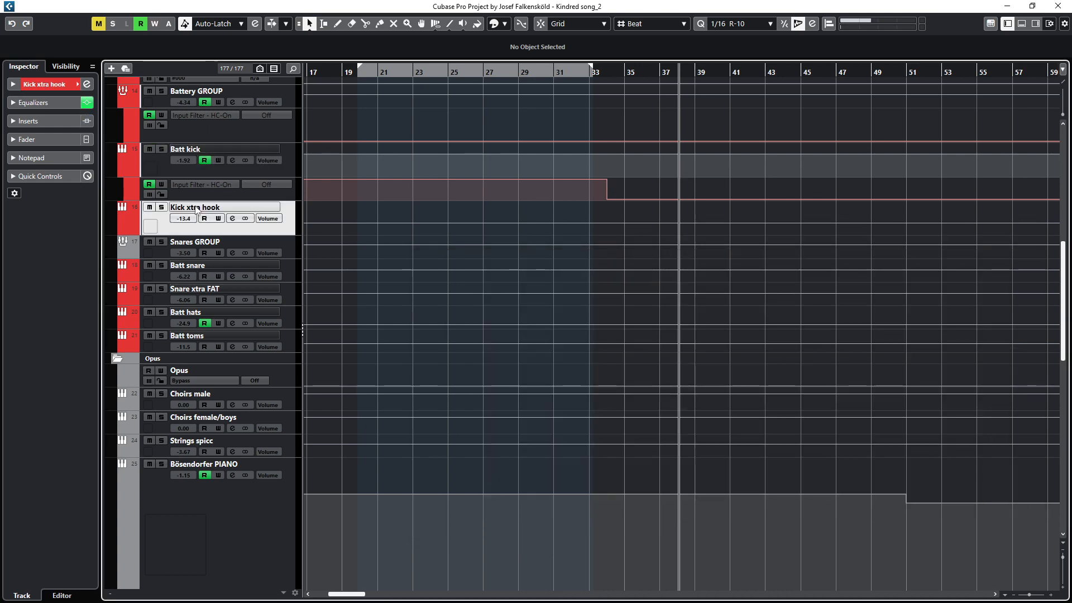
pyautogui.press('e')
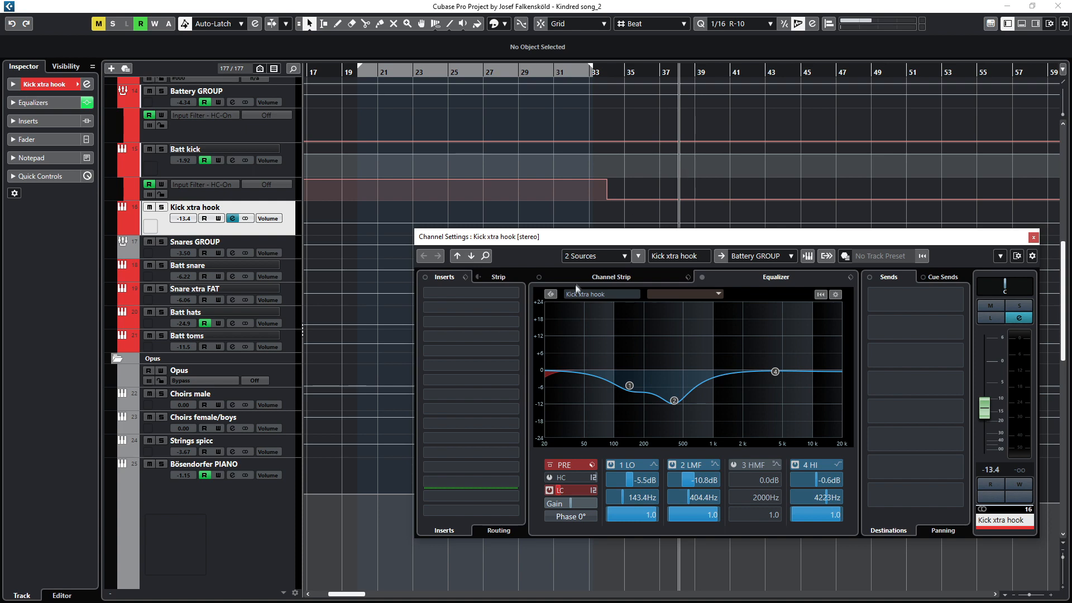
pyautogui.click(606, 278)
pyautogui.click(761, 277)
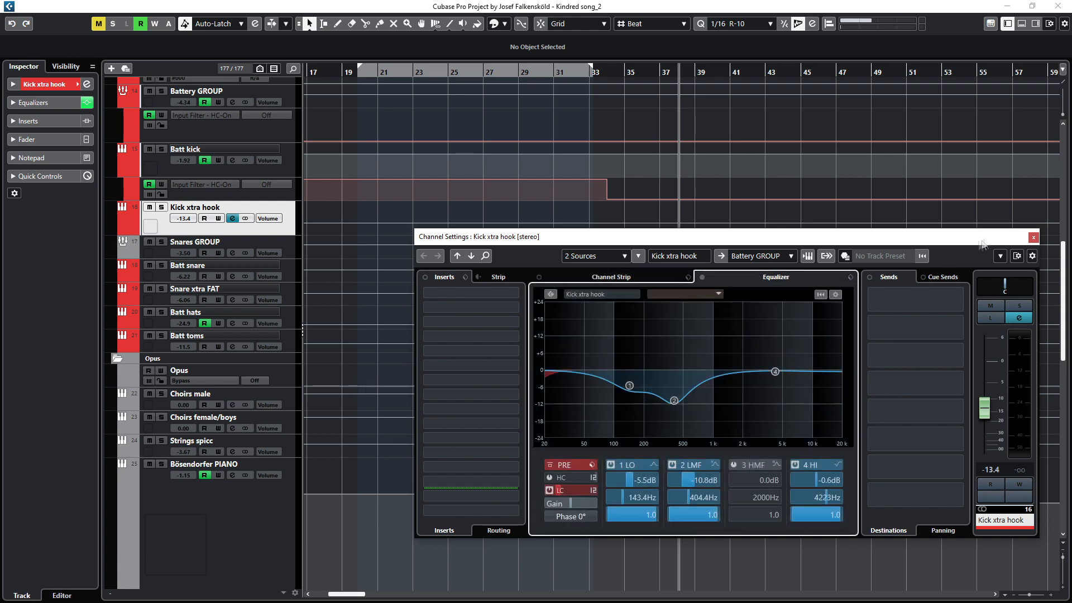
pyautogui.click(1034, 238)
# Step: Toggle solo on the Kick xtra hook track and solo the Batt snare track
pyautogui.scroll(-6, 536, 220)
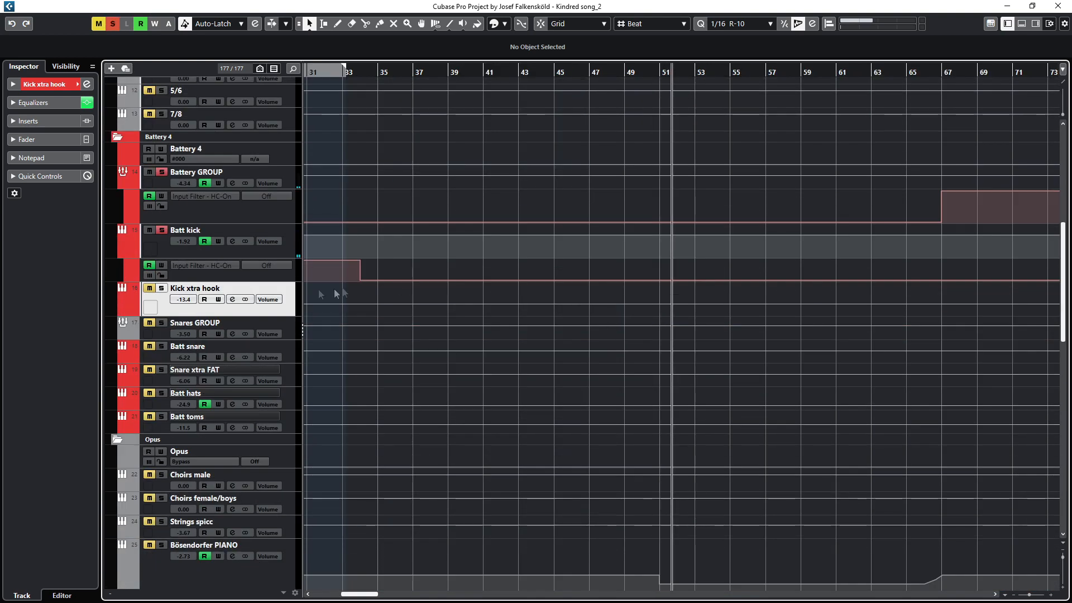
pyautogui.click(163, 289)
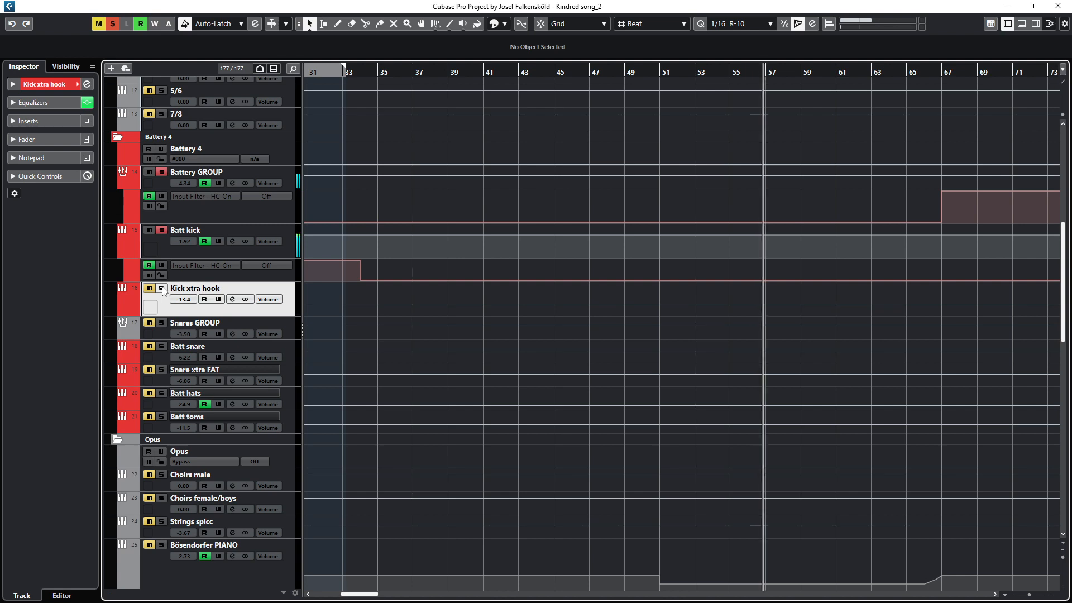
pyautogui.click(162, 288)
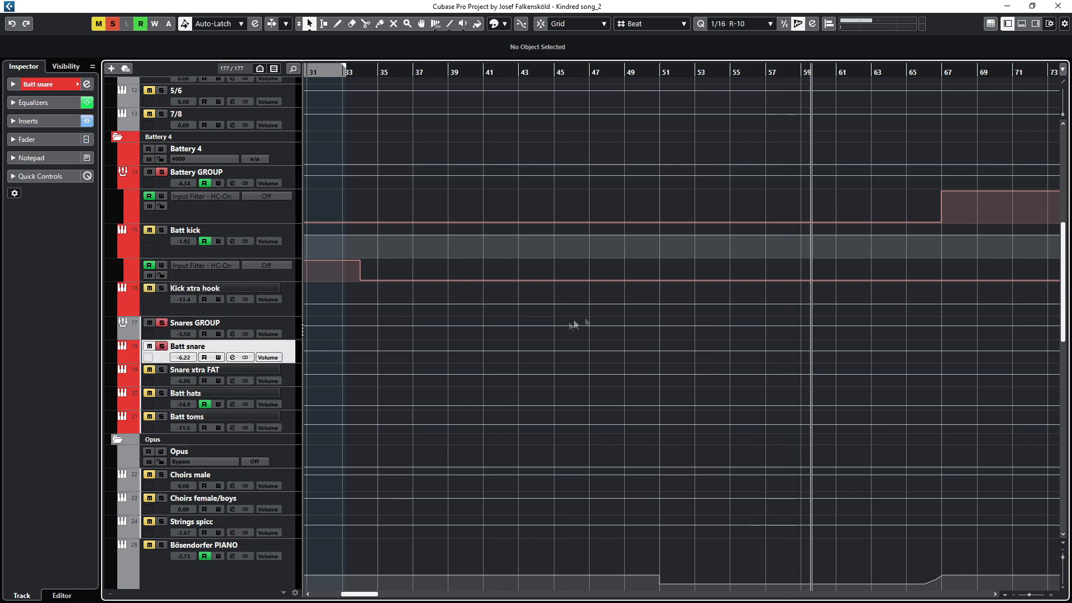
# Step: Open the Batt snare channel settings and view its Channel Strip modules
pyautogui.scroll(-10, 709, 294)
pyautogui.press('e')
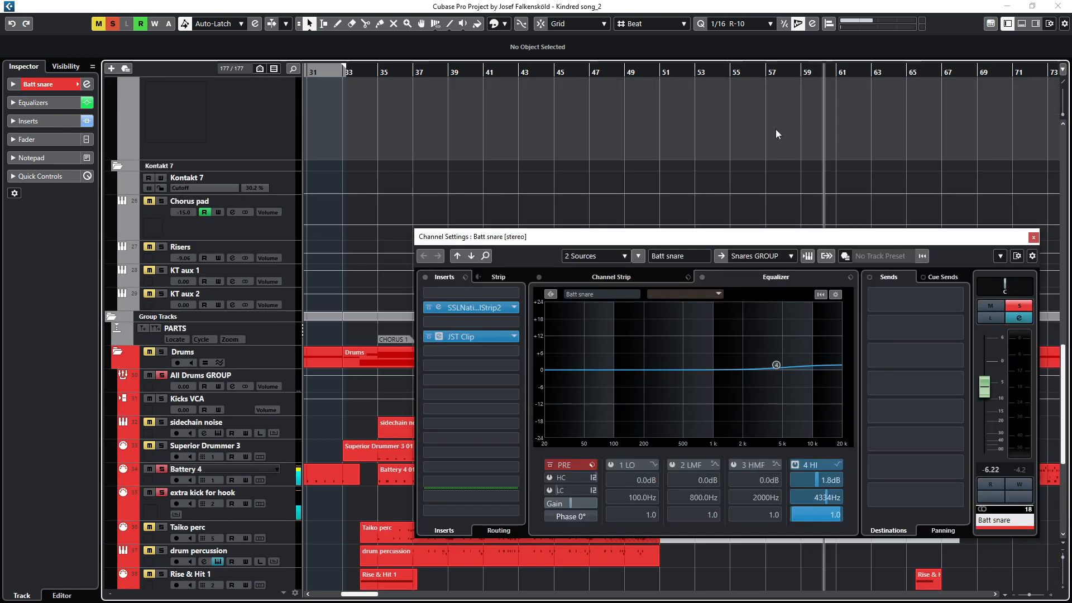
pyautogui.scroll(8, 767, 140)
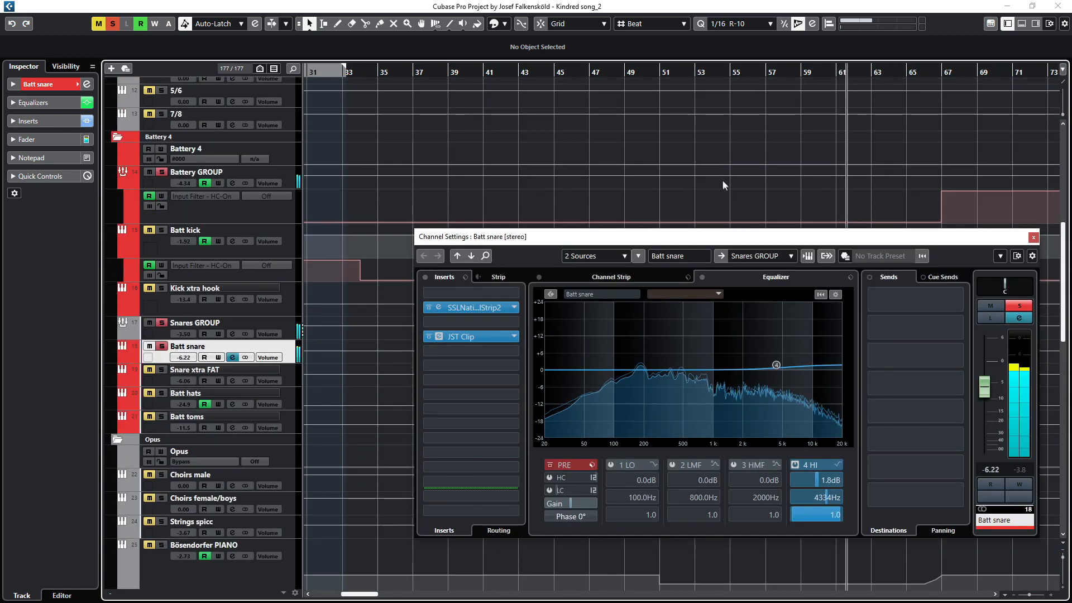
pyautogui.scroll(-6, 723, 180)
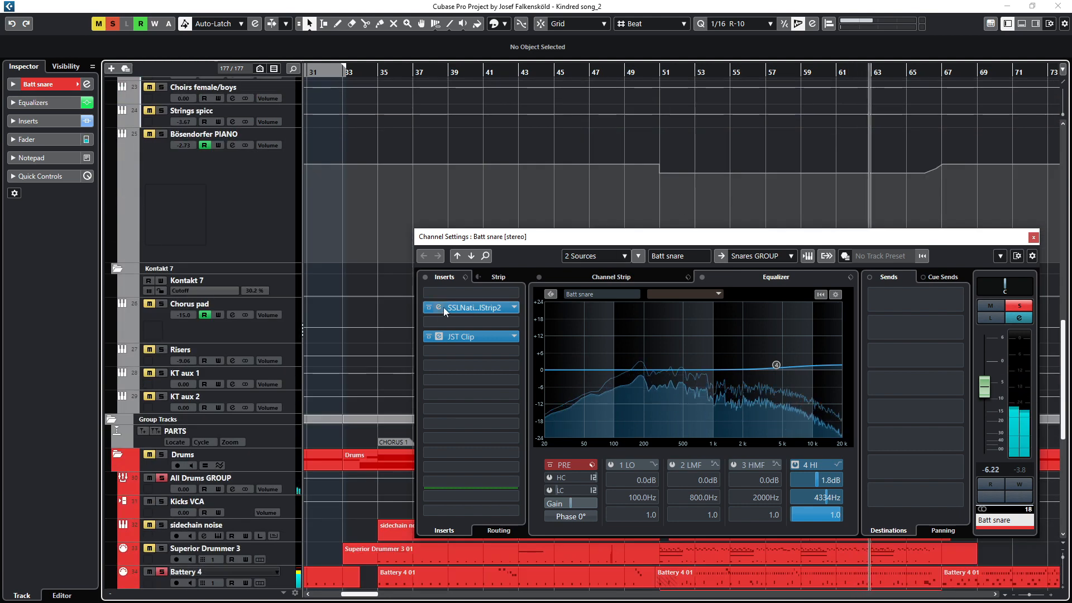
pyautogui.click(643, 279)
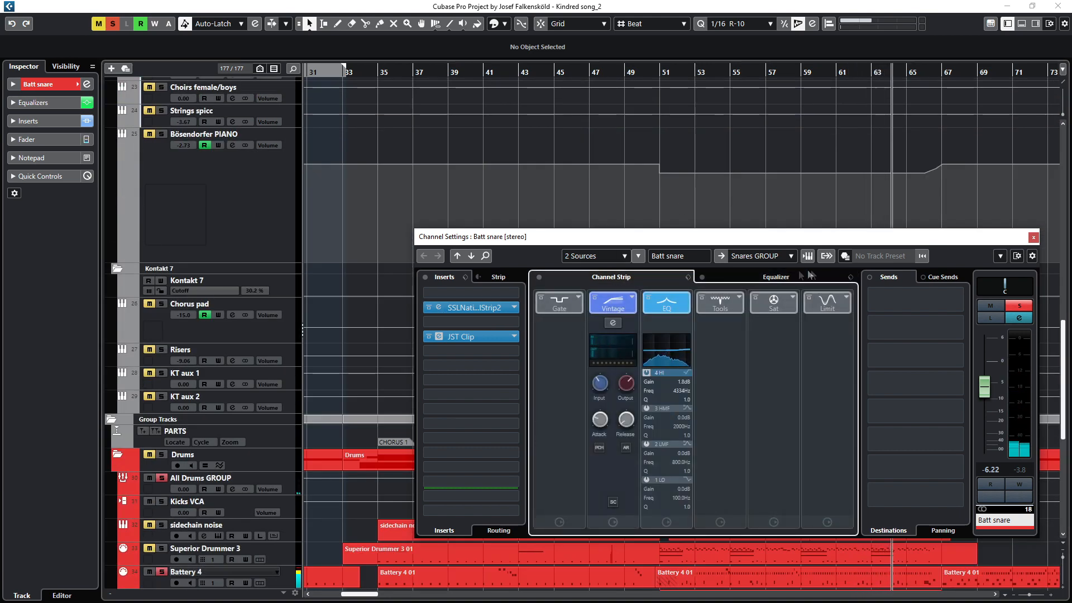
# Step: Close the Batt snare channel settings and open the channel settings of the Snare xtra FAT track
pyautogui.click(1034, 238)
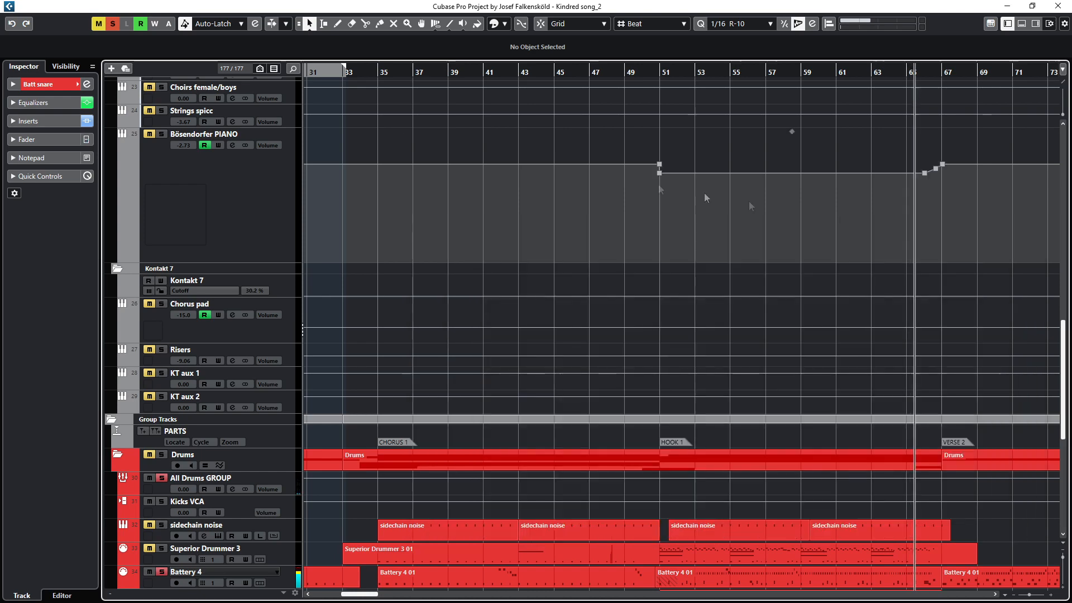
pyautogui.scroll(6, 705, 193)
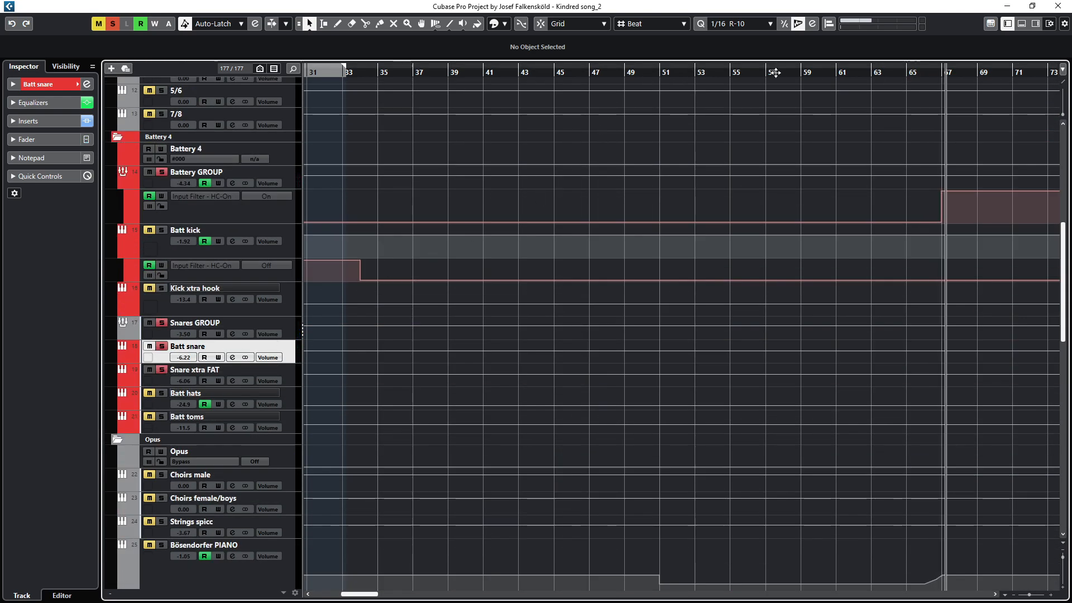
pyautogui.click(748, 72)
pyautogui.click(192, 366)
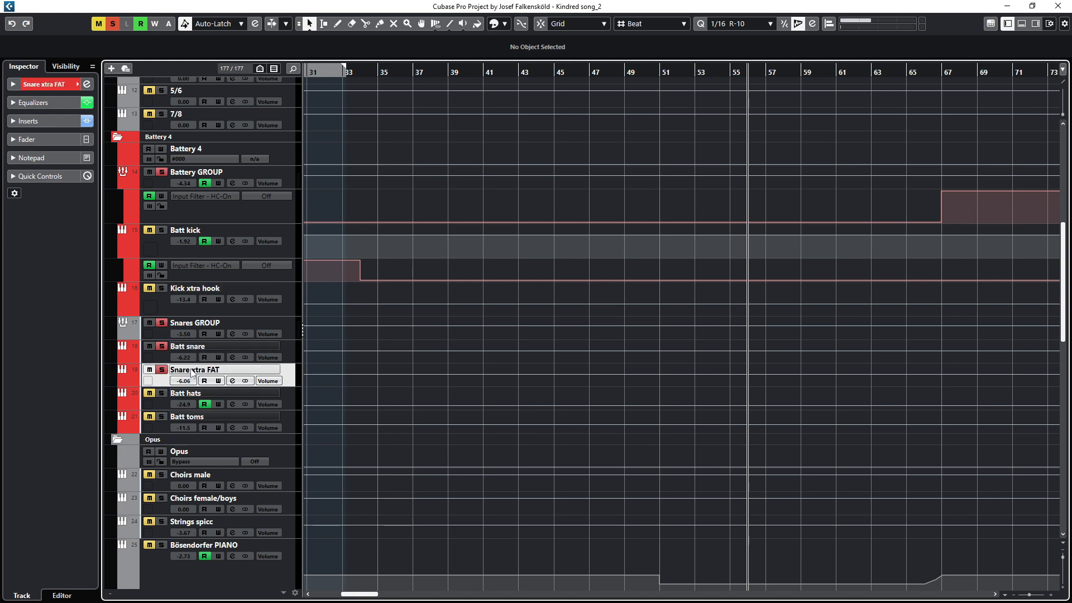
pyautogui.click(232, 381)
pyautogui.moveTo(586, 235); pyautogui.dragTo(467, 219)
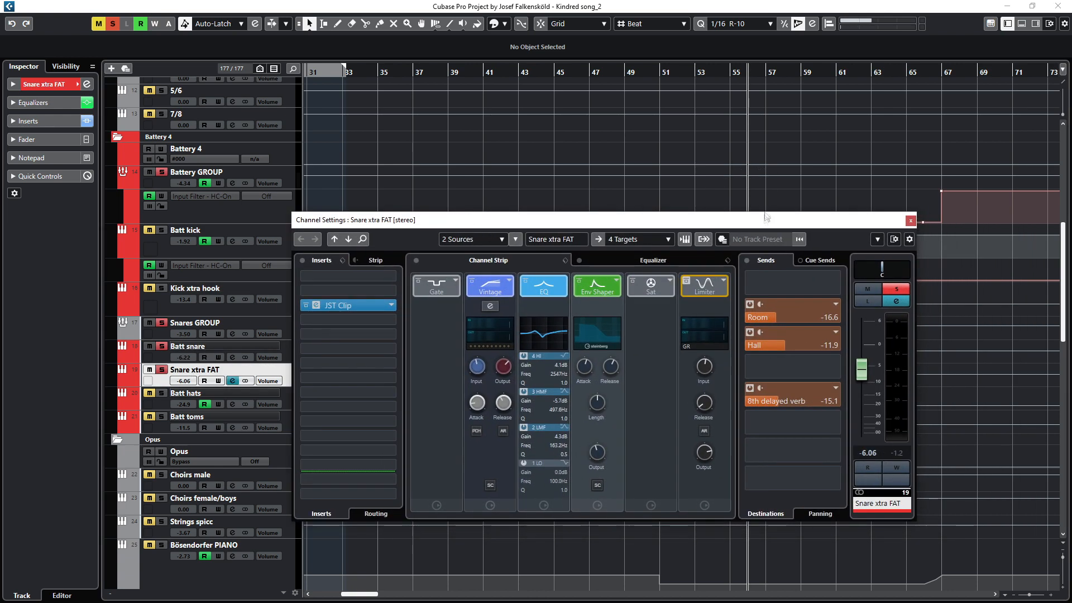
# Step: Bypass the Snare xtra FAT sends, close and reopen its channel settings, and re-enable the sends
pyautogui.click(747, 260)
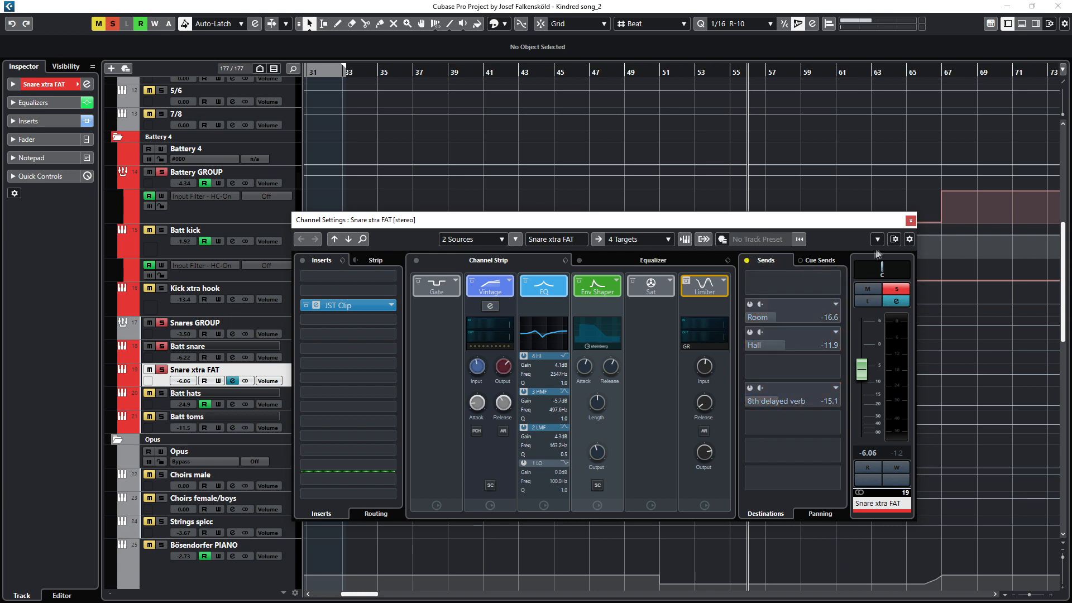
pyautogui.click(911, 221)
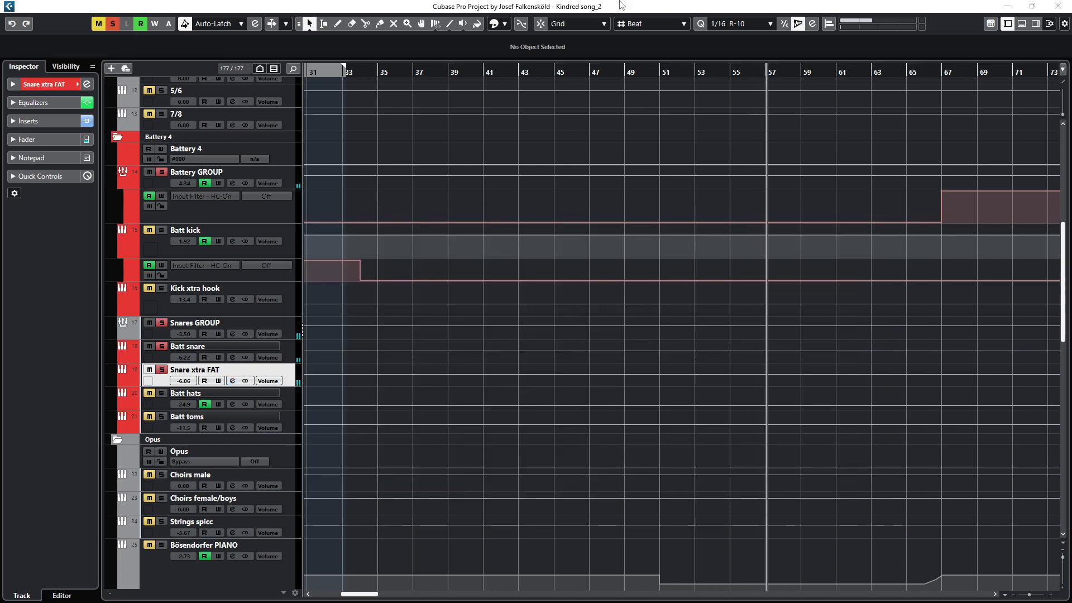
pyautogui.press('e')
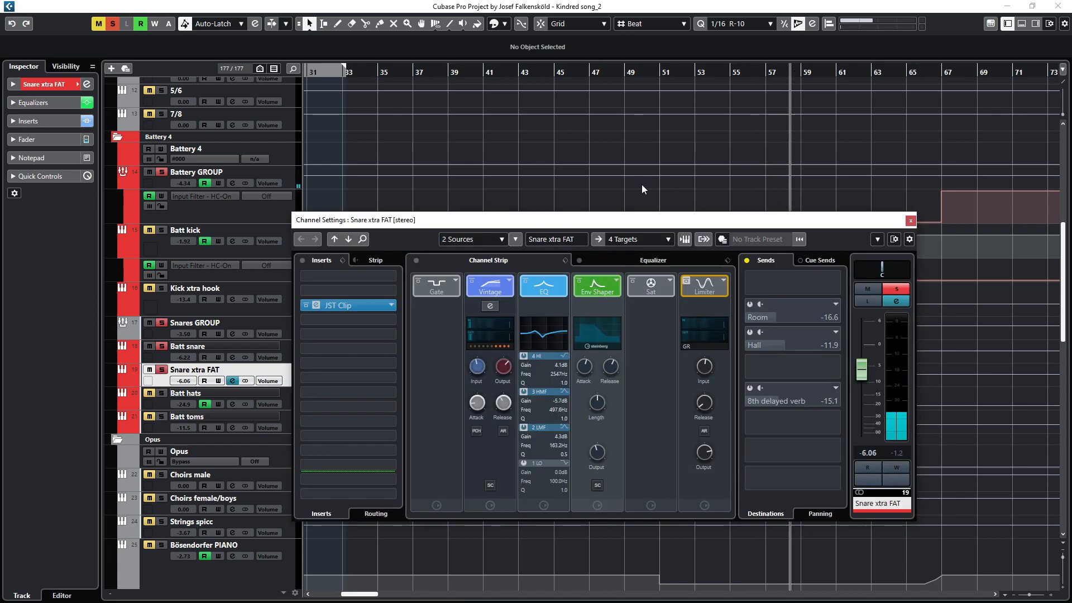
pyautogui.click(748, 262)
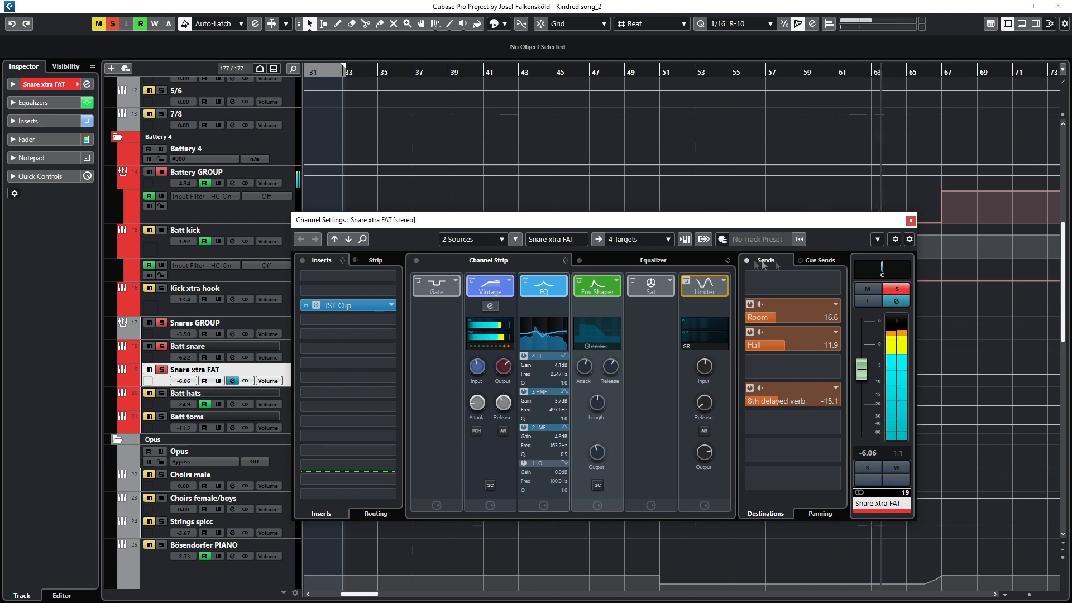
# Step: Toggle solo off and back on for Snare xtra FAT and close its channel settings
pyautogui.click(906, 294)
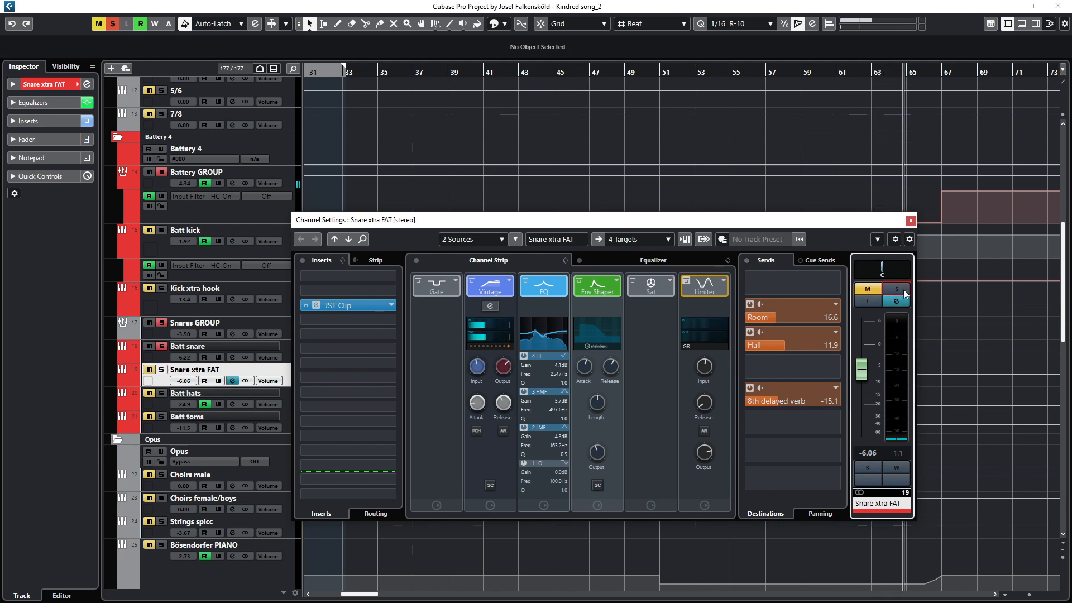
pyautogui.click(906, 294)
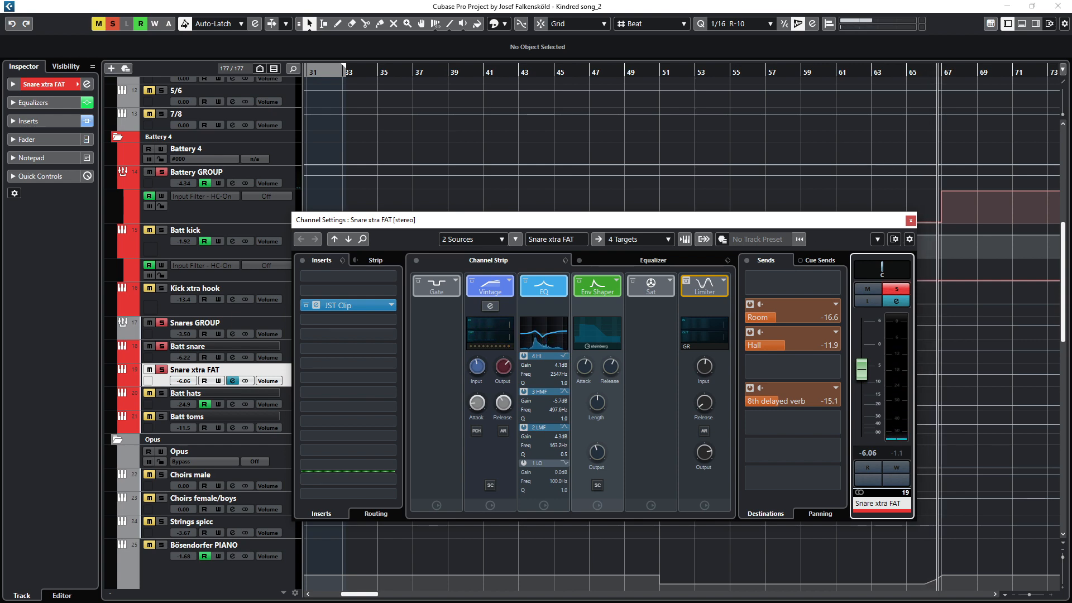
pyautogui.press('e')
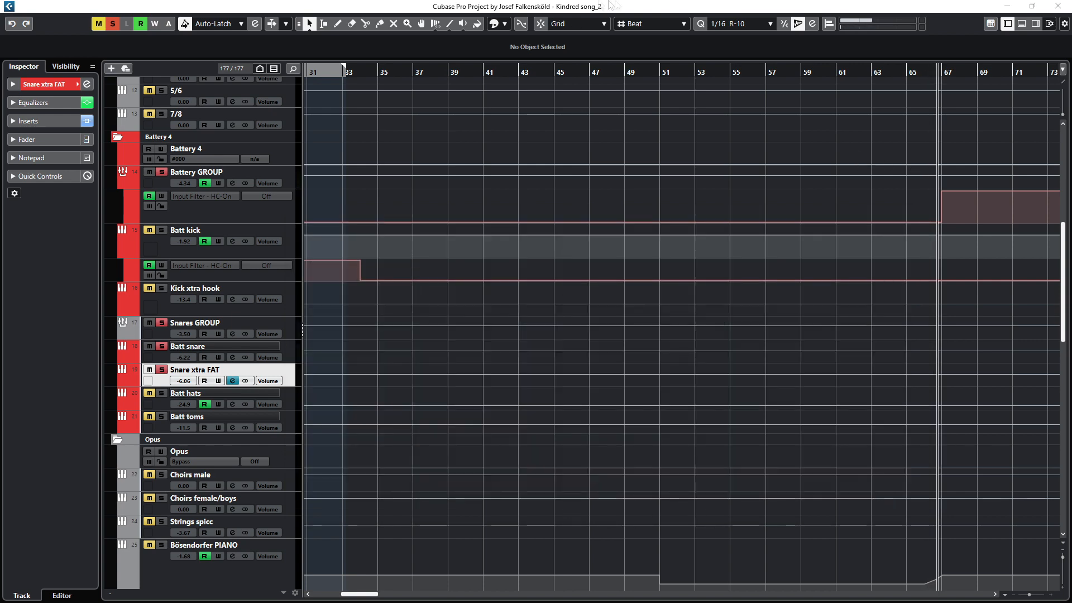
pyautogui.press('e')
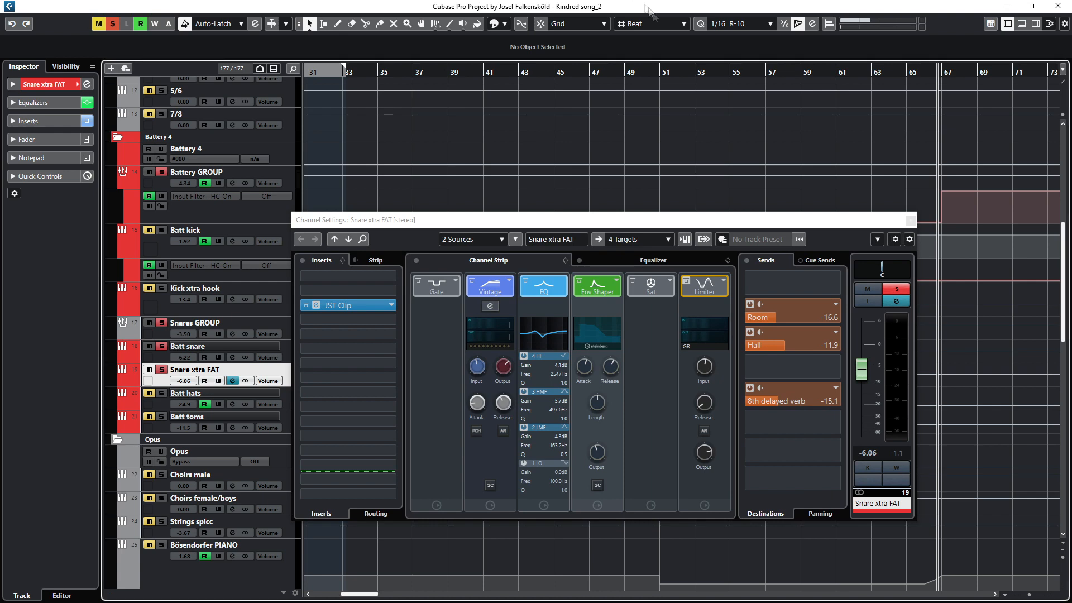
pyautogui.moveTo(799, 216); pyautogui.dragTo(823, 182)
pyautogui.click(934, 189)
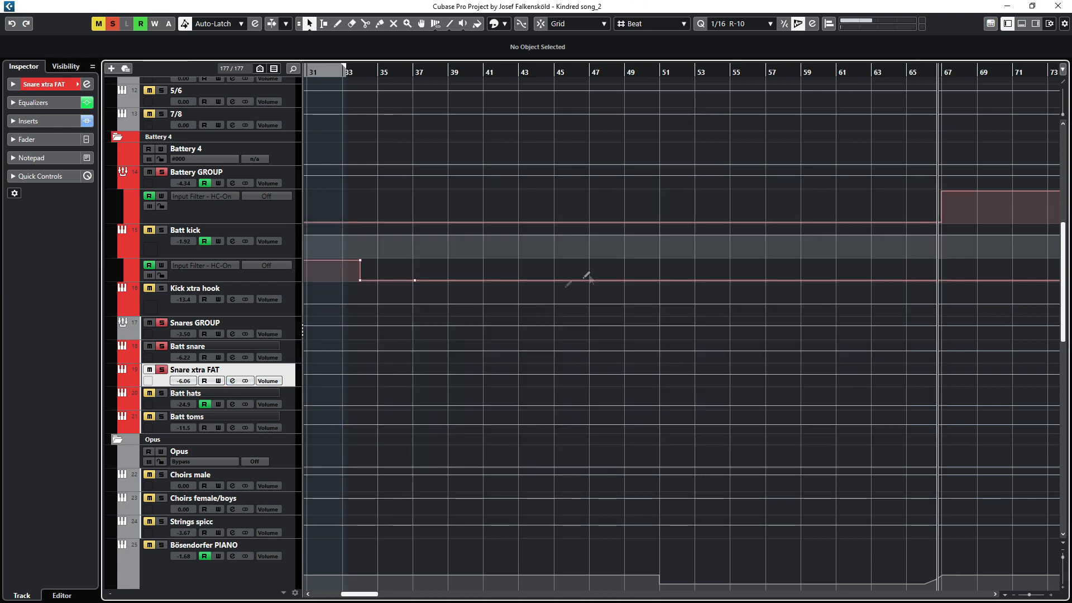
# Step: Open the Batt hats channel settings and open its Compressor insert
pyautogui.scroll(-1, 477, 330)
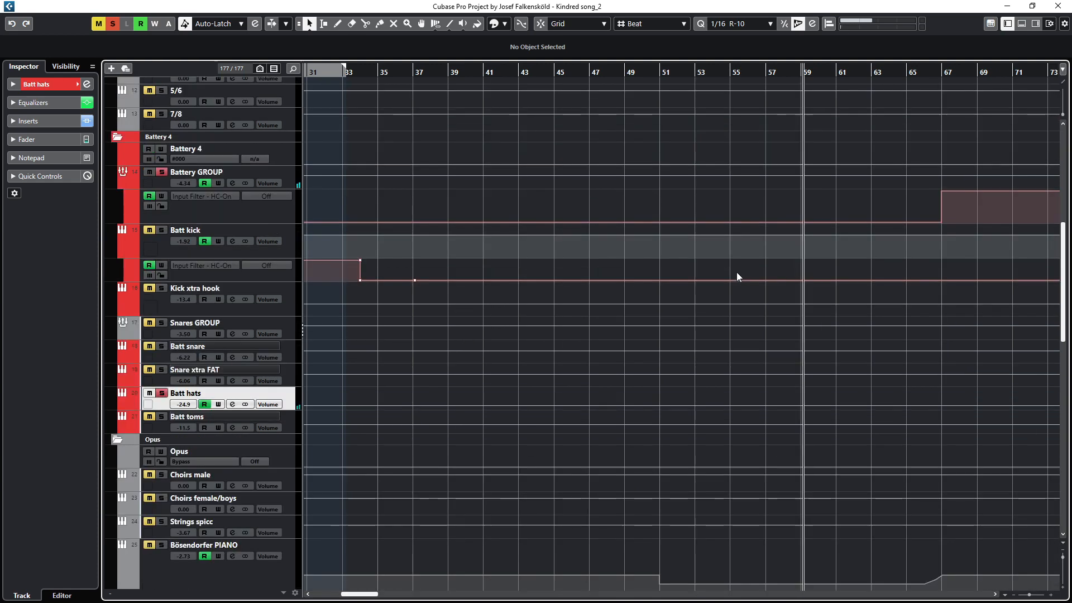
pyautogui.scroll(-1, 768, 271)
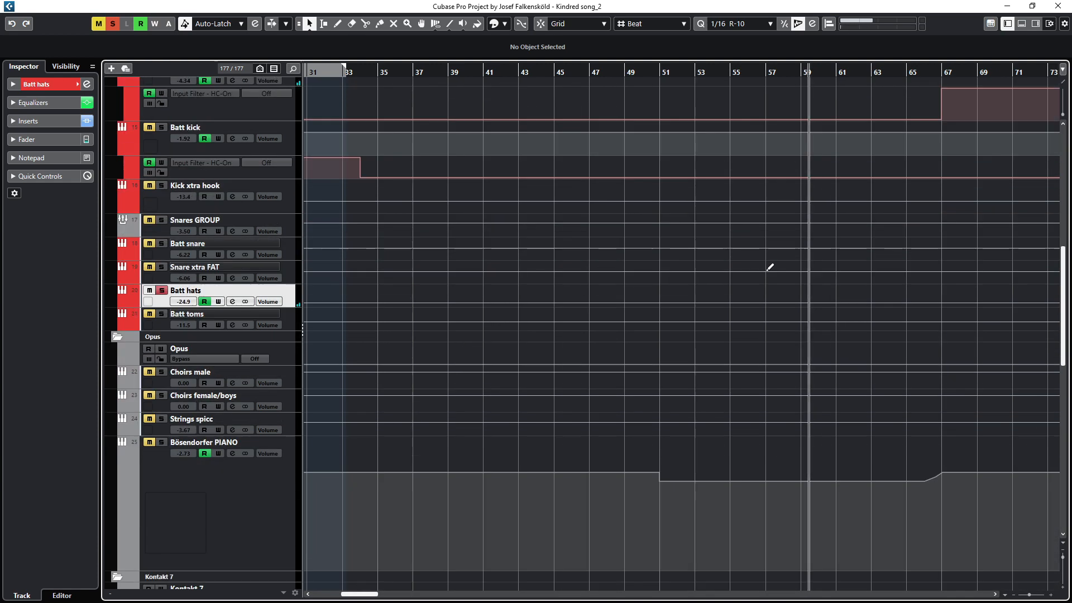
pyautogui.click(232, 301)
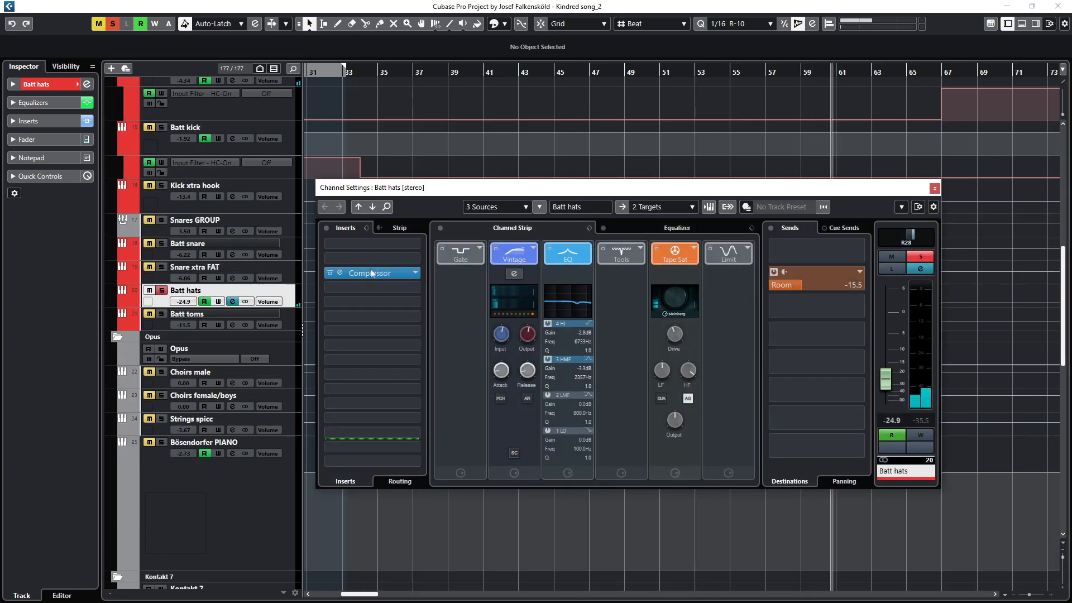
pyautogui.click(341, 272)
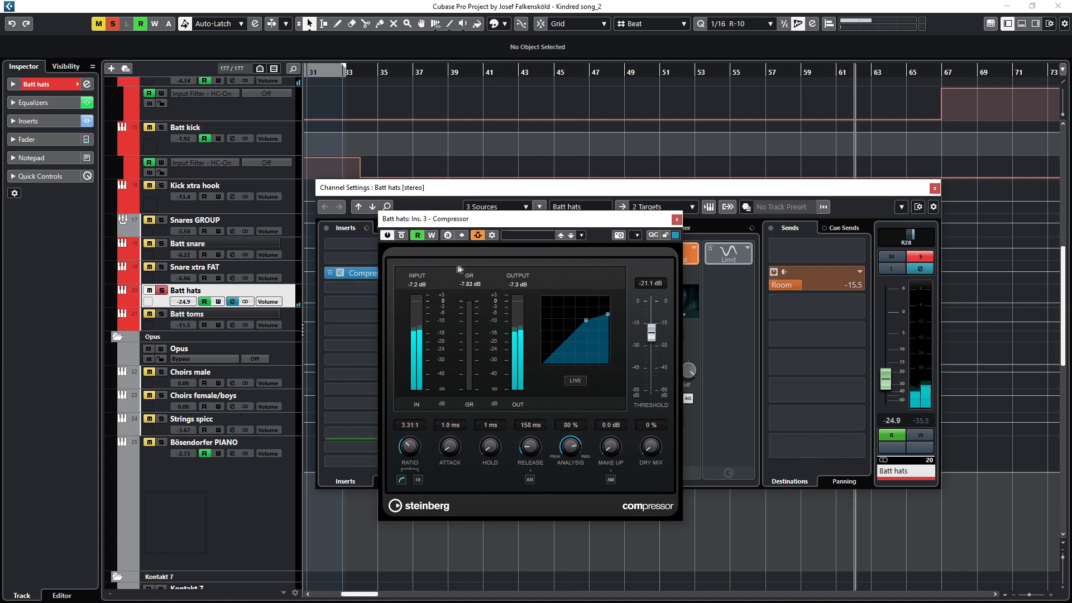
# Step: Inspect the compressor's side-chain routing panel and close it
pyautogui.click(479, 235)
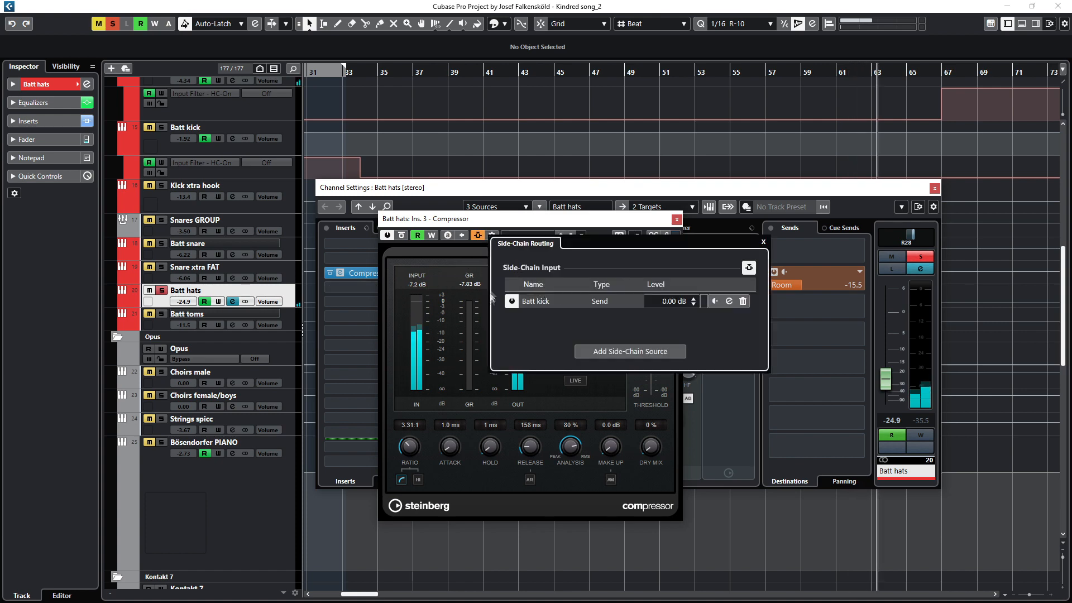
pyautogui.click(764, 242)
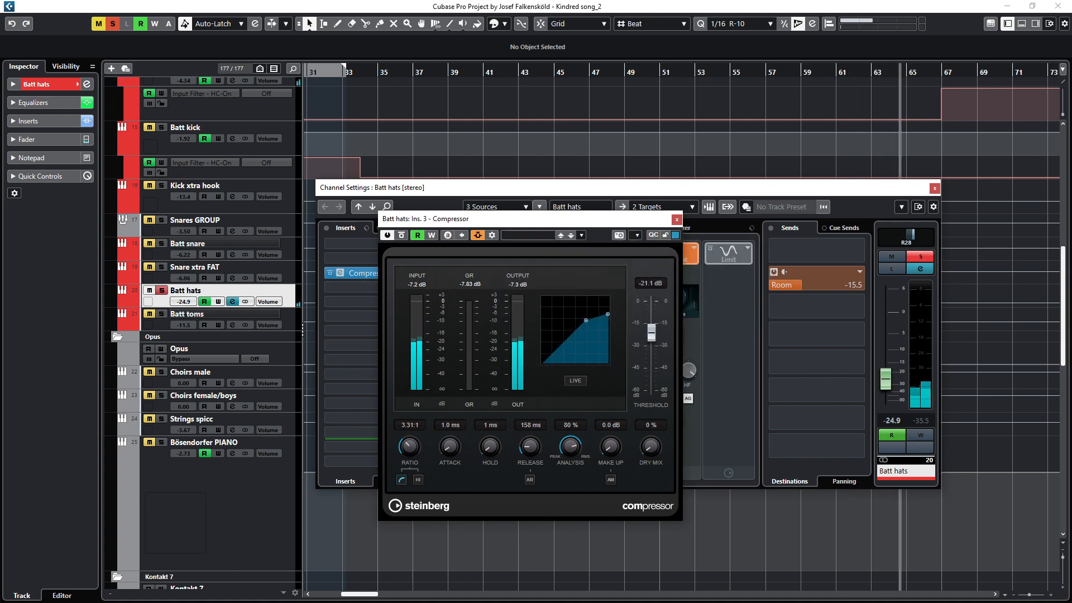
pyautogui.scroll(3, 251, 258)
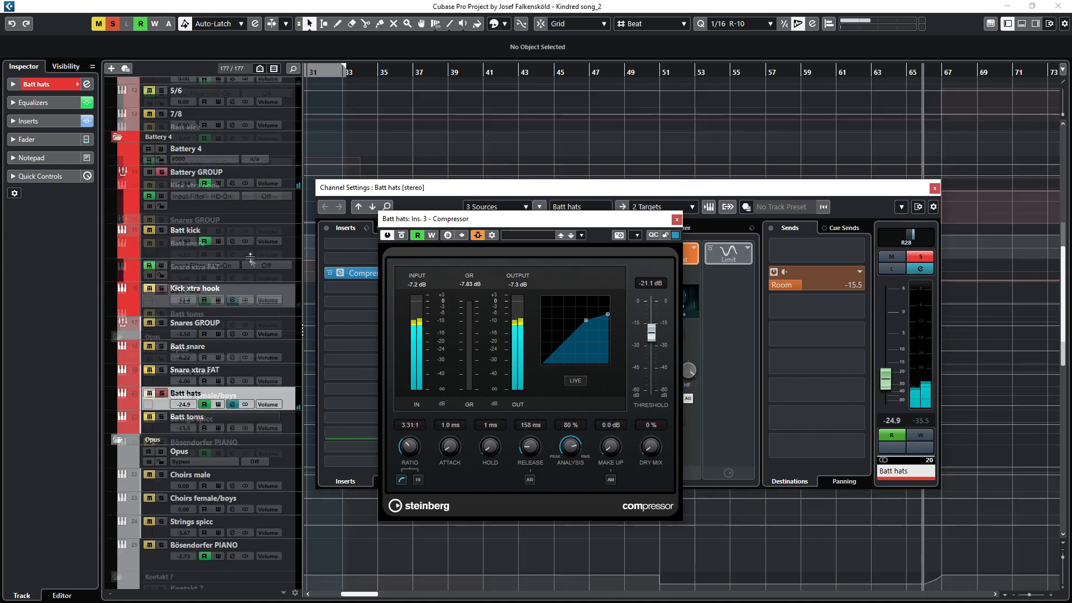
pyautogui.scroll(-2, 231, 263)
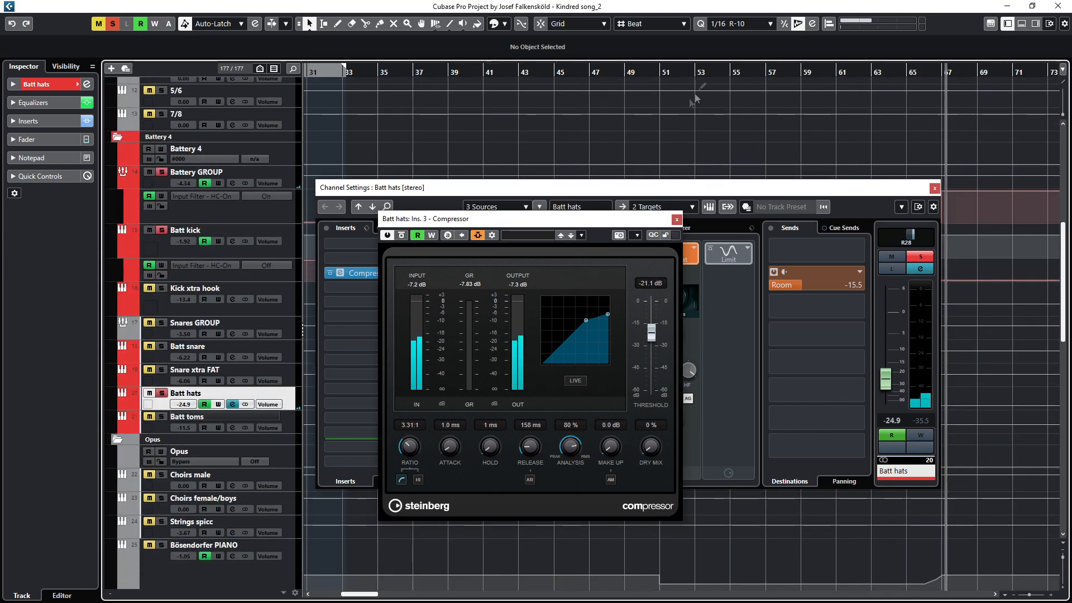
pyautogui.click(748, 74)
pyautogui.scroll(-3, 678, 121)
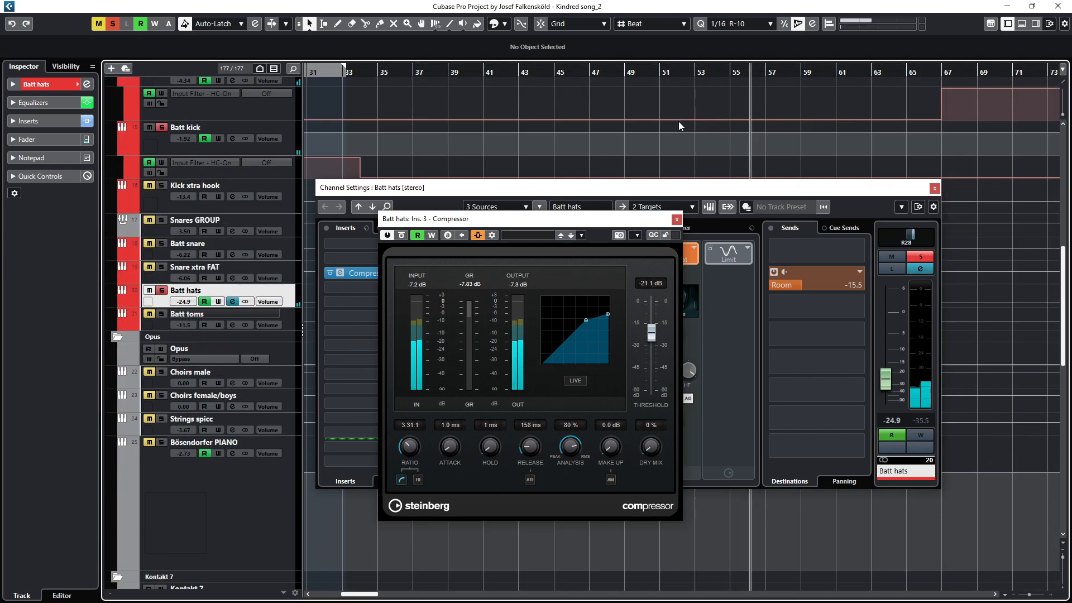
# Step: Solo the Batt toms track and close the Compressor window
pyautogui.click(161, 313)
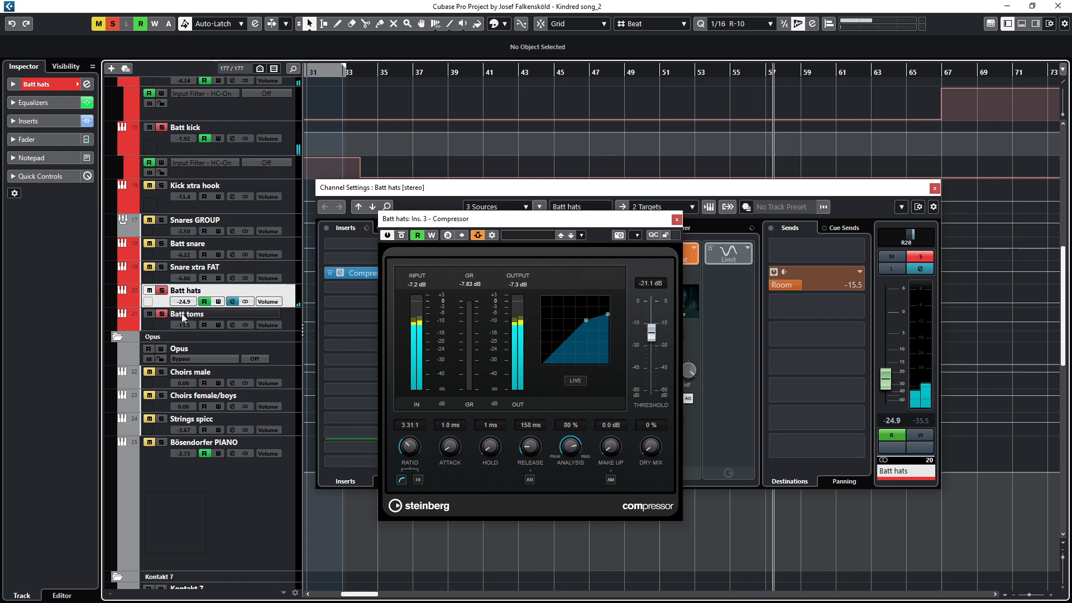
pyautogui.click(676, 219)
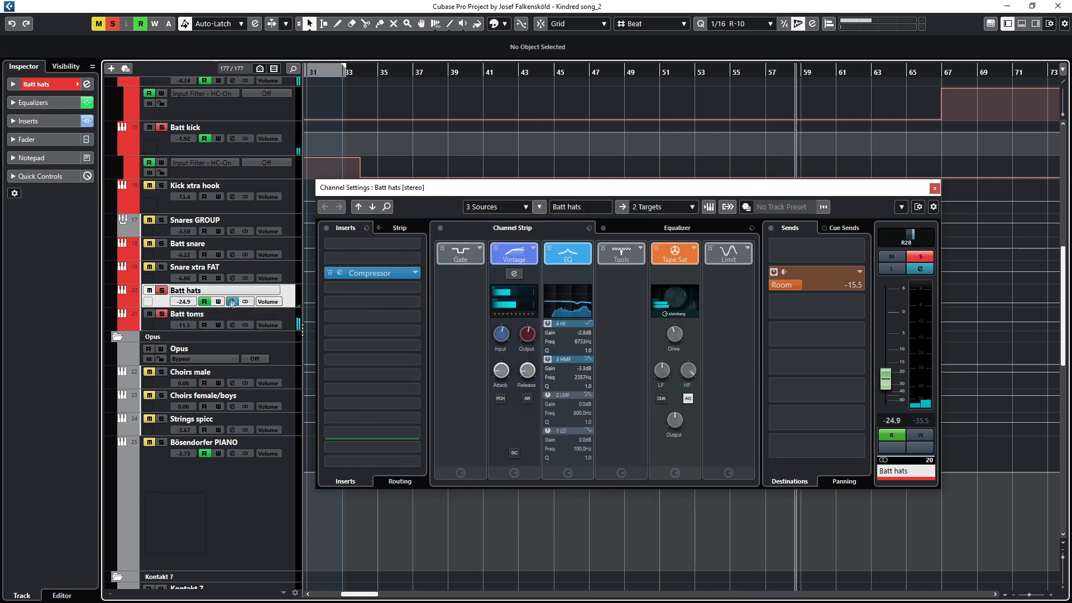
# Step: Switch the channel settings to the Batt toms track, view its modules, and close the window
pyautogui.press('Down')
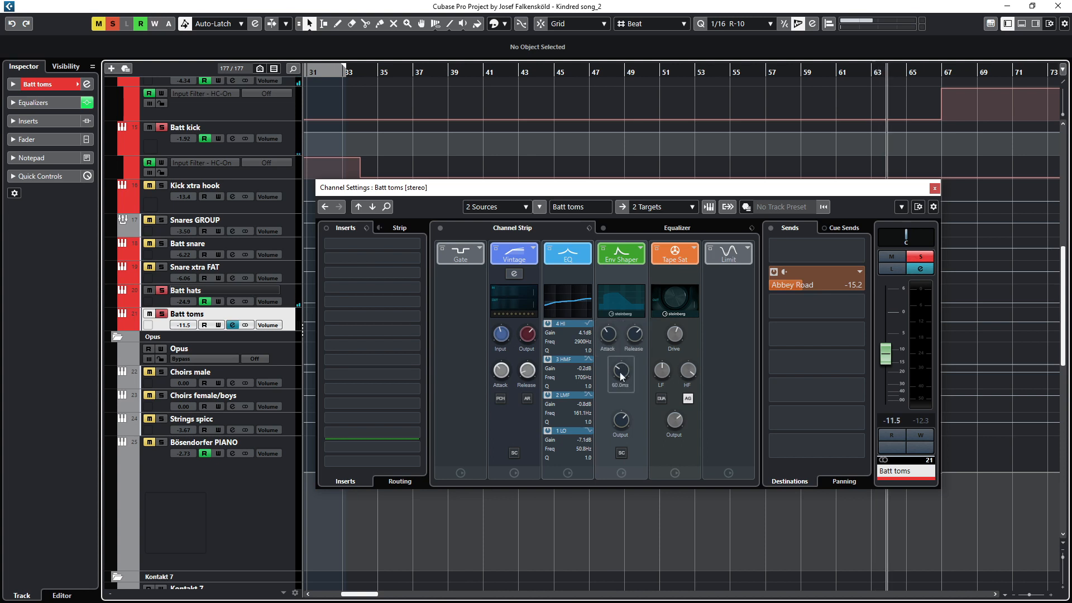
pyautogui.click(935, 189)
pyautogui.click(781, 72)
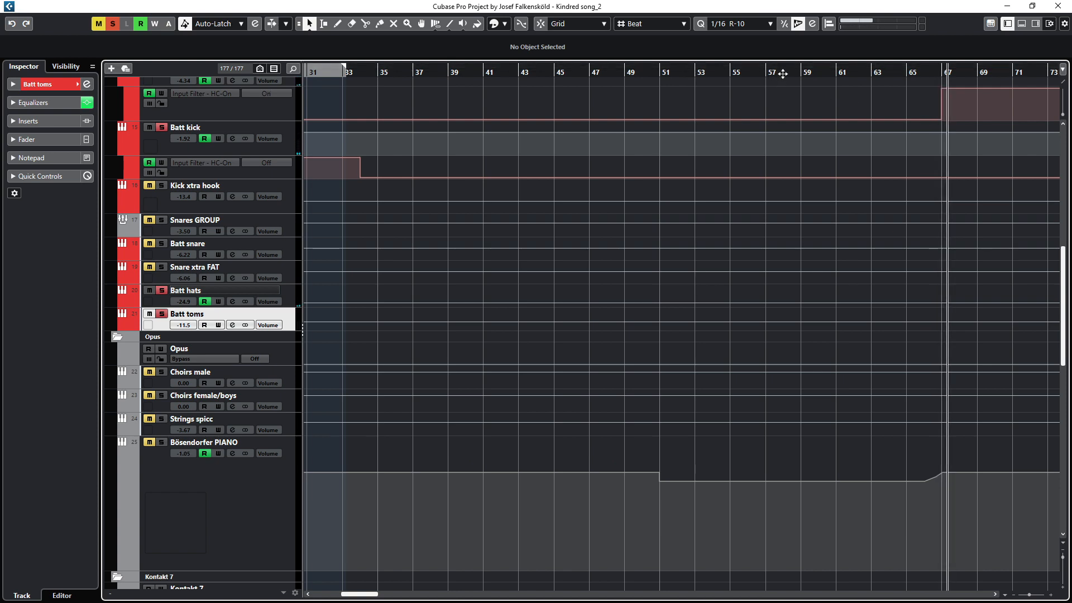
pyautogui.scroll(-15, 847, 330)
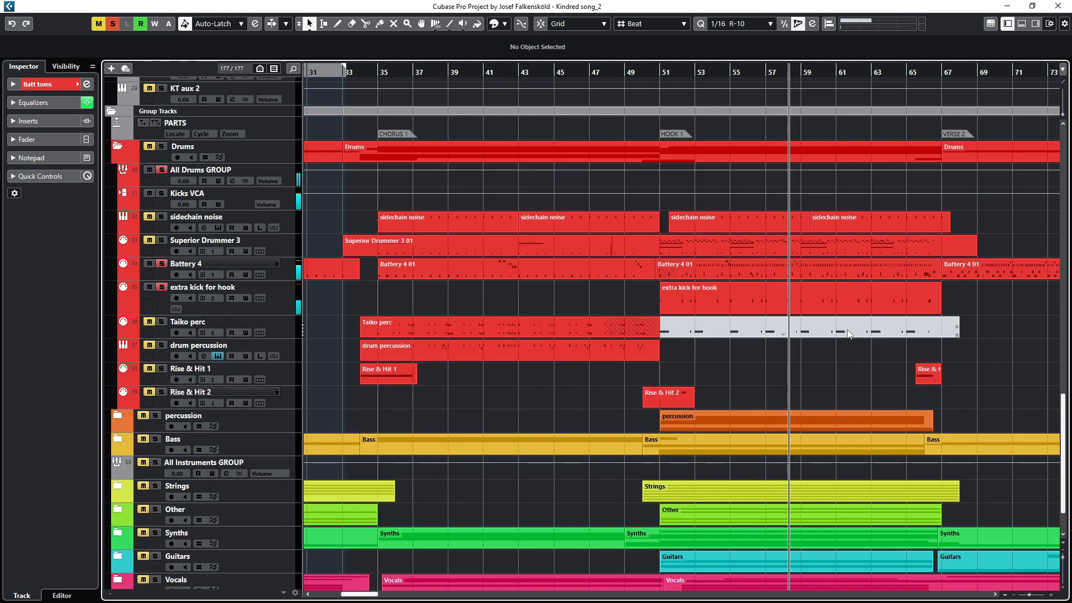
pyautogui.scroll(15, 838, 276)
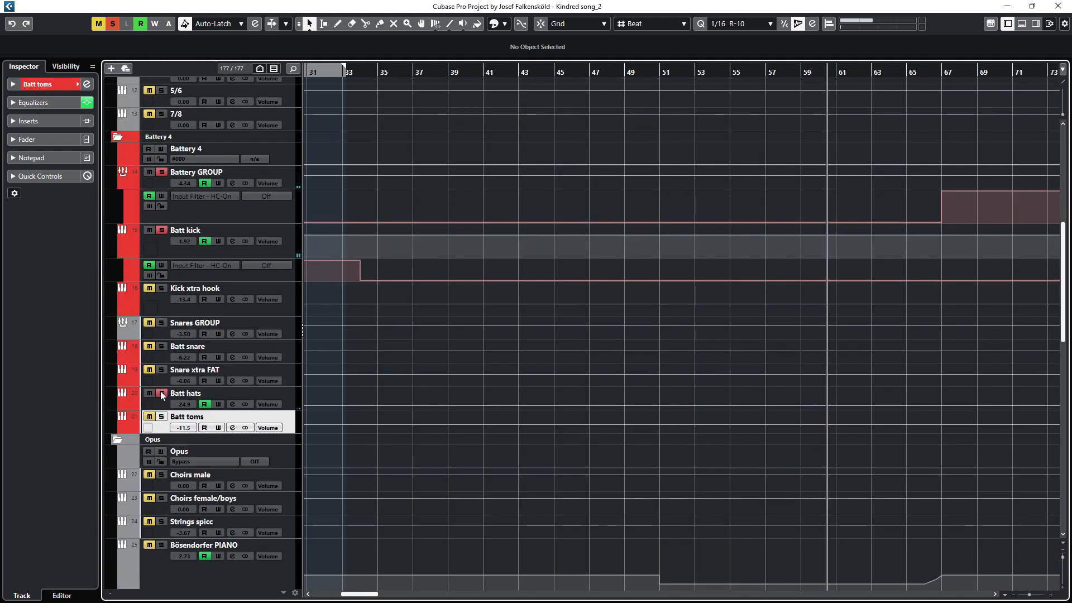
# Step: Open the Battery GROUP channel settings and its AR-1 compressor insert
pyautogui.click(193, 176)
pyautogui.press('e')
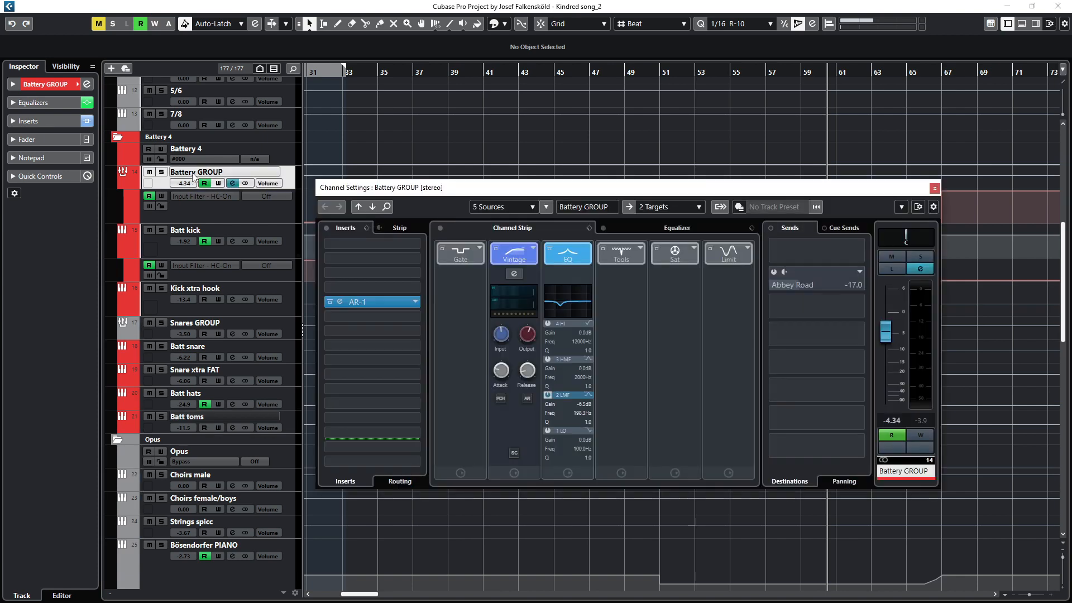
pyautogui.click(339, 302)
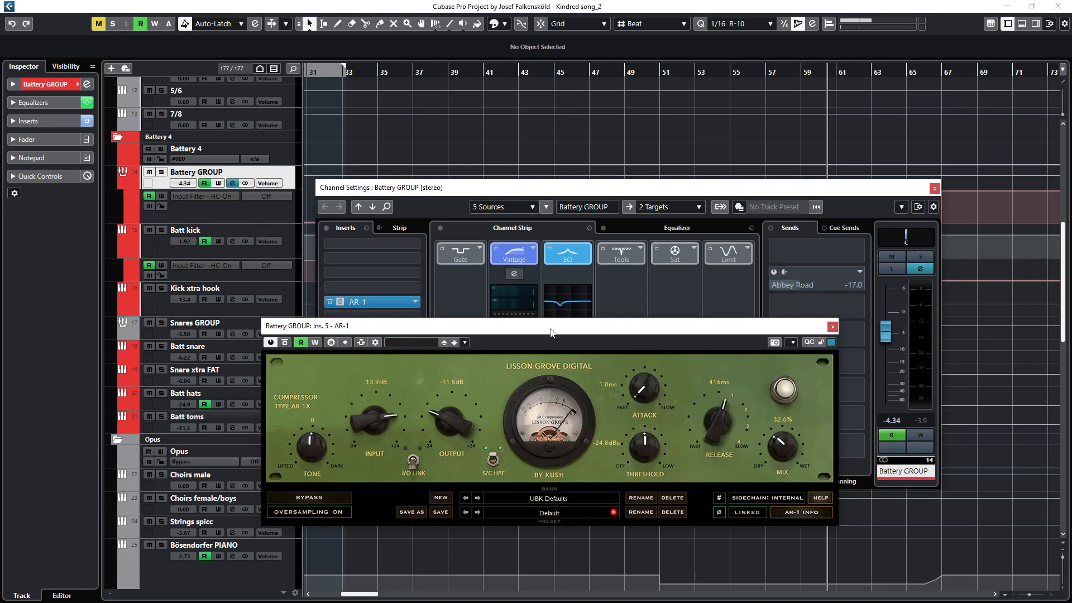
pyautogui.moveTo(552, 329); pyautogui.dragTo(547, 349)
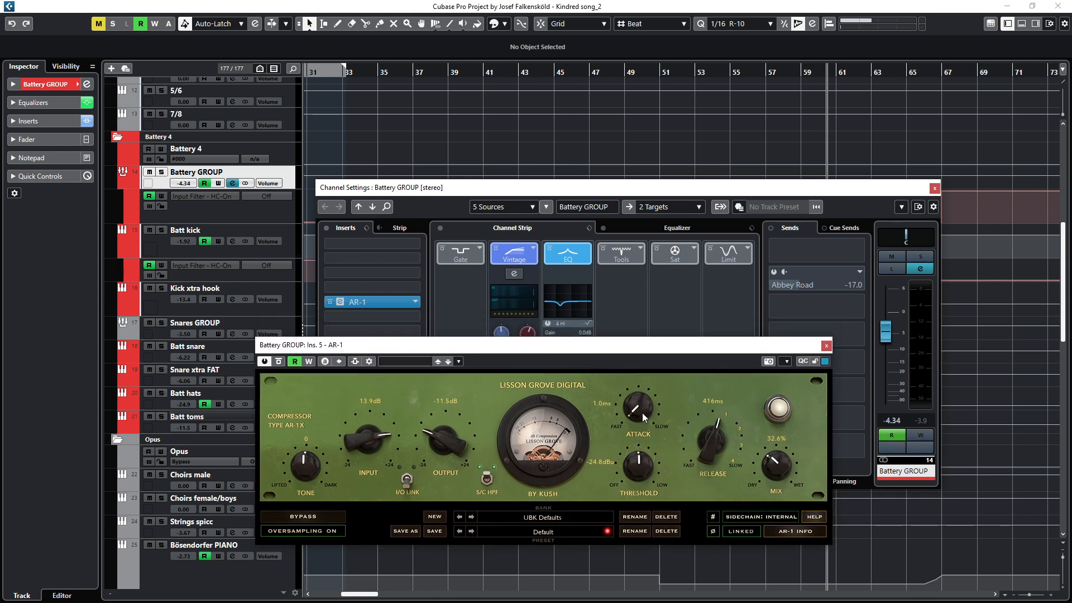
# Step: Solo Battery GROUP and start playback from around bar 48
pyautogui.click(617, 74)
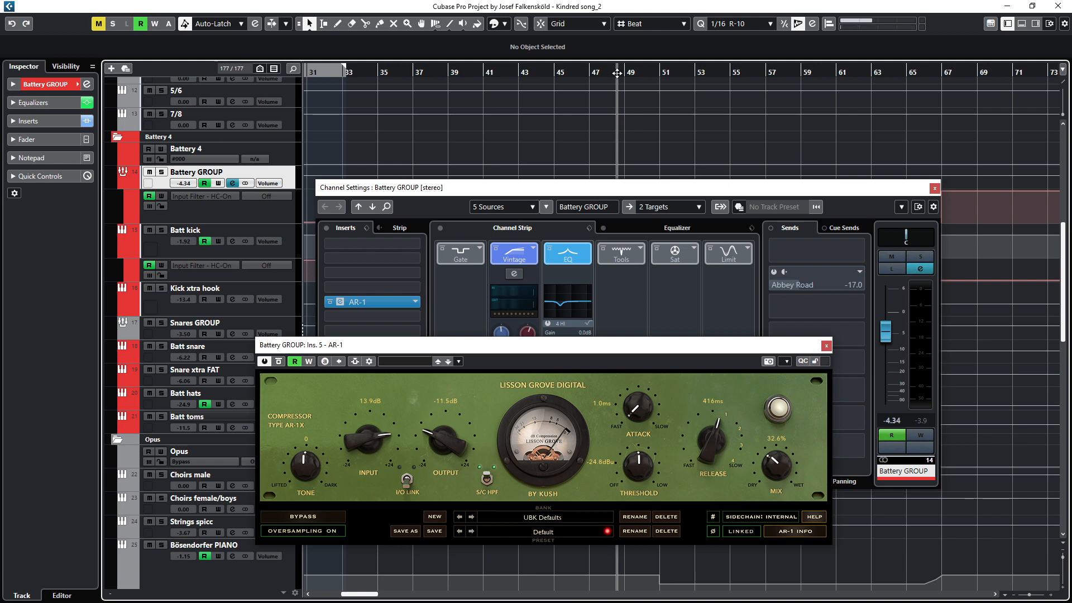
pyautogui.press('s')
pyautogui.press('space')
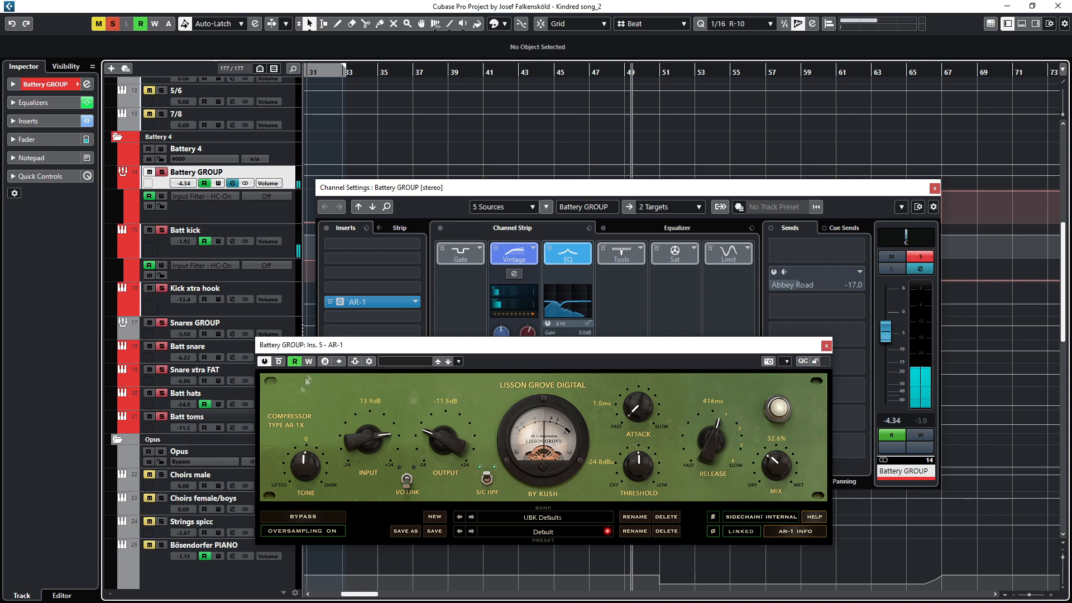
# Step: Toggle bypass of the AR-1 compressor on and off twice to compare the sound
pyautogui.click(280, 362)
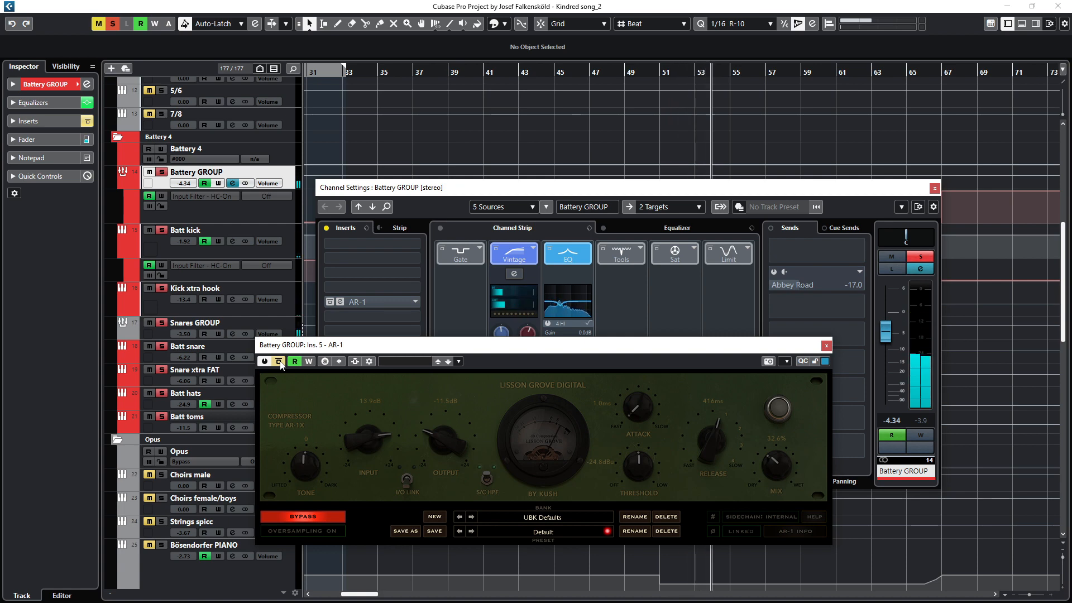
pyautogui.click(280, 362)
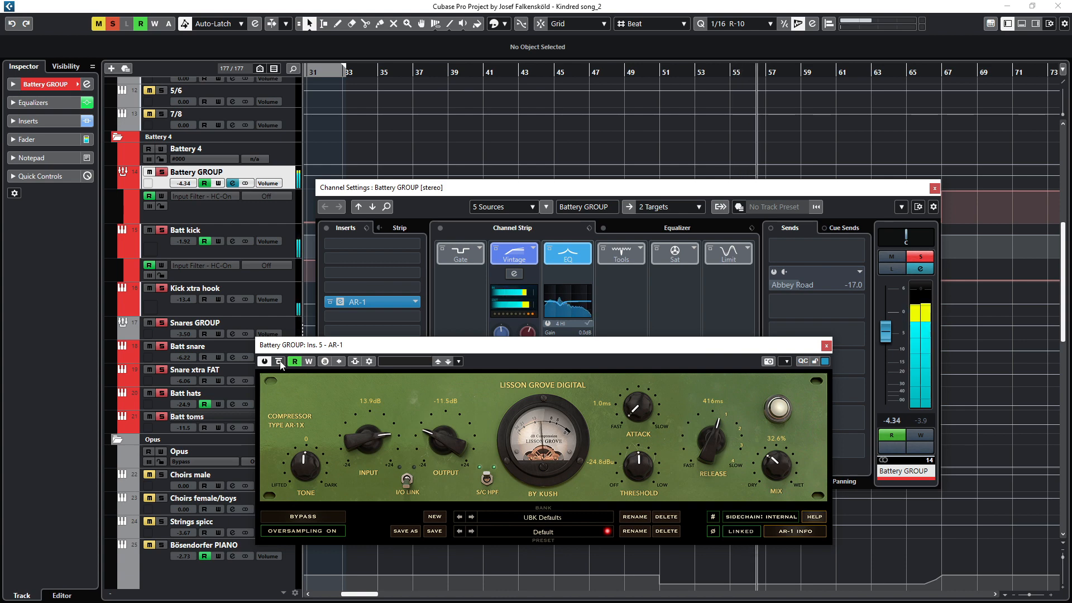
pyautogui.click(280, 362)
pyautogui.click(280, 362)
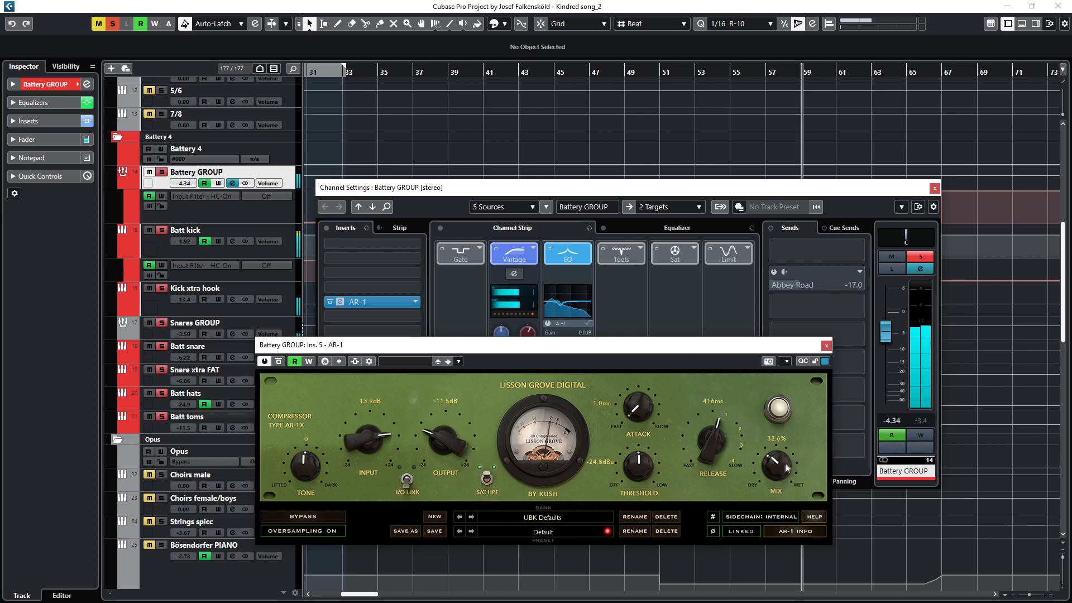
# Step: Close the AR-1 compressor window and the Battery GROUP channel settings window
pyautogui.click(827, 345)
pyautogui.click(920, 256)
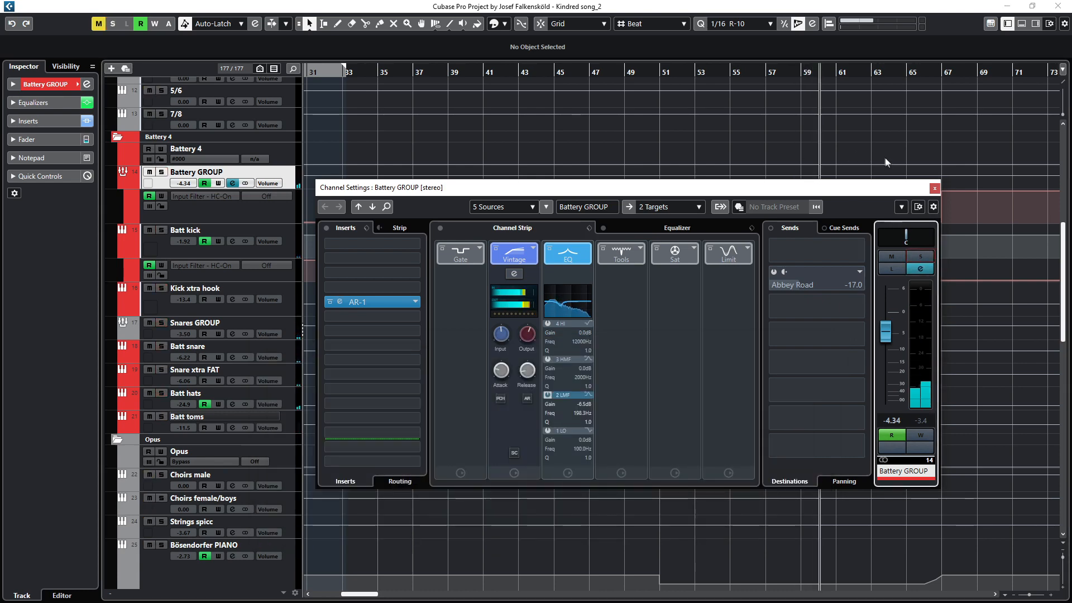
pyautogui.click(934, 188)
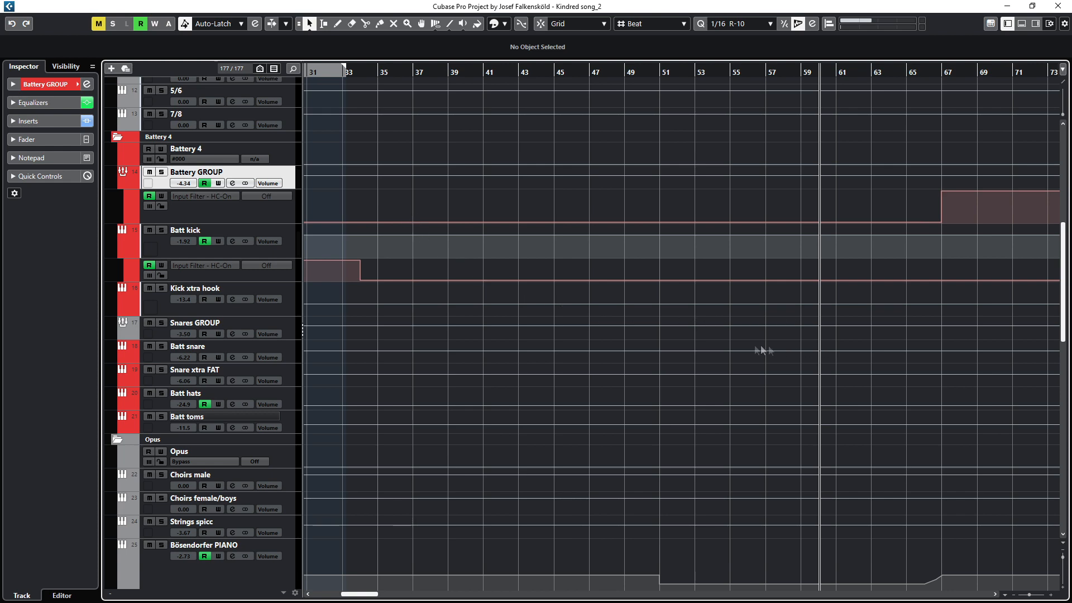
# Step: Select the Superior Drummer 3 track in the Drums folder and start playback
pyautogui.scroll(-10, 665, 346)
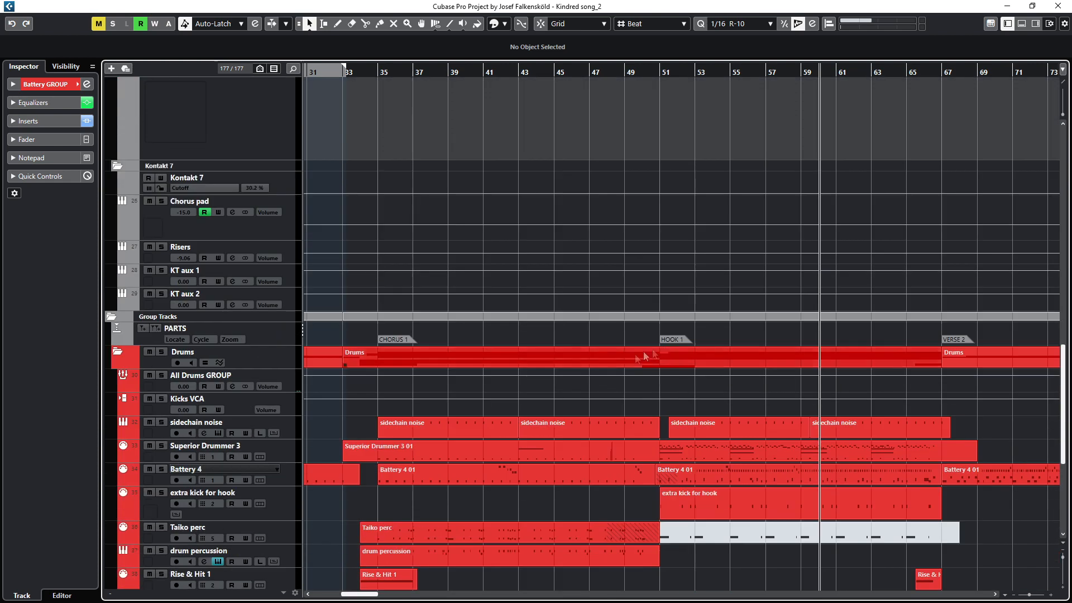
pyautogui.click(205, 447)
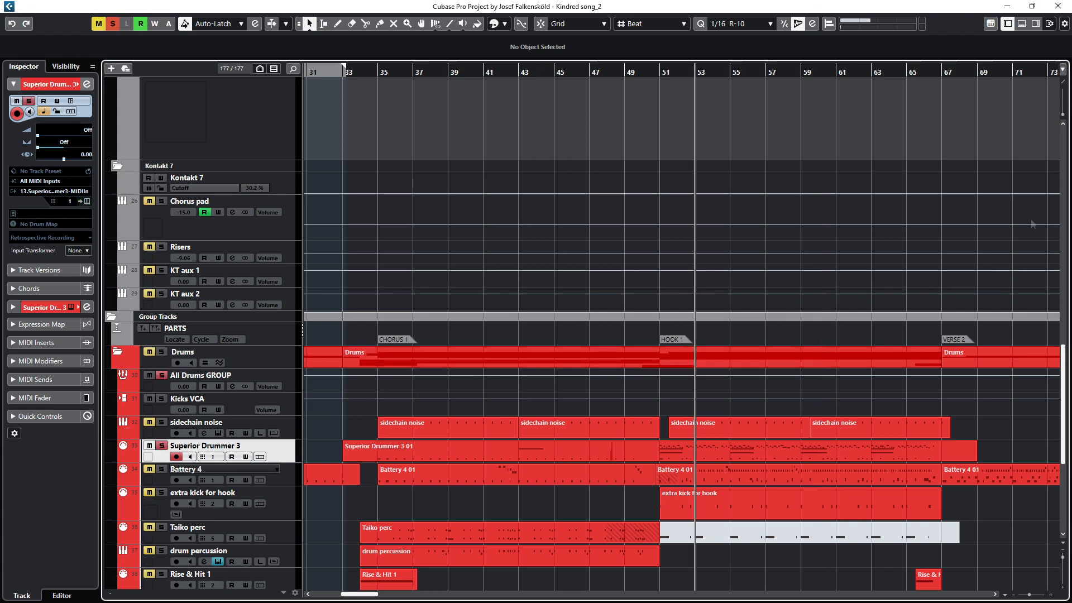
pyautogui.press('space')
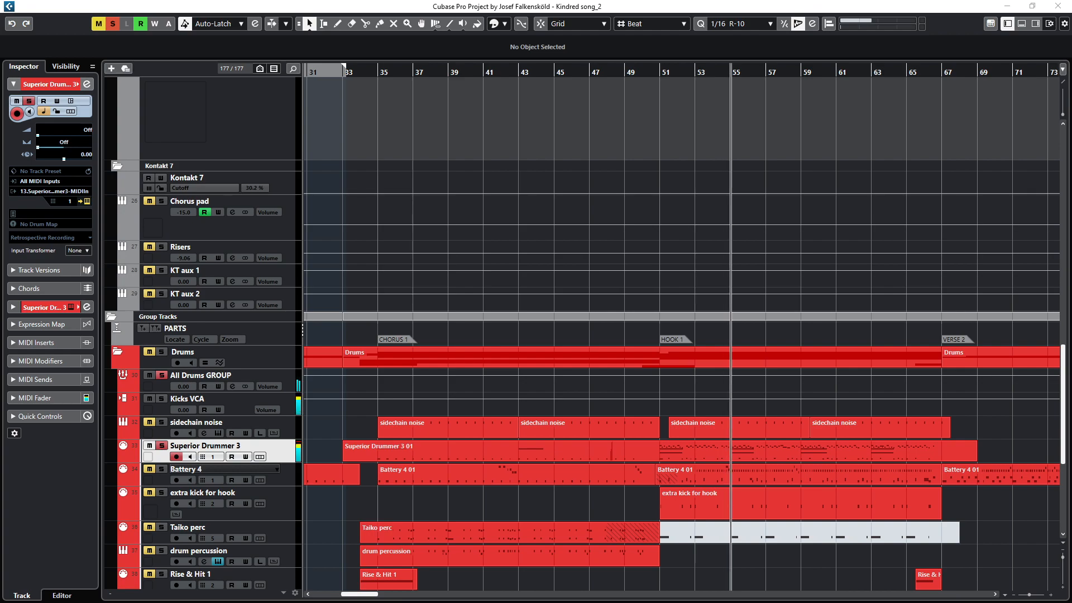
# Step: Open the Superior Drummer 3 instrument window and audition each kick drum articulation in the stack
pyautogui.moveTo(1071, 140); pyautogui.dragTo(472, 65)
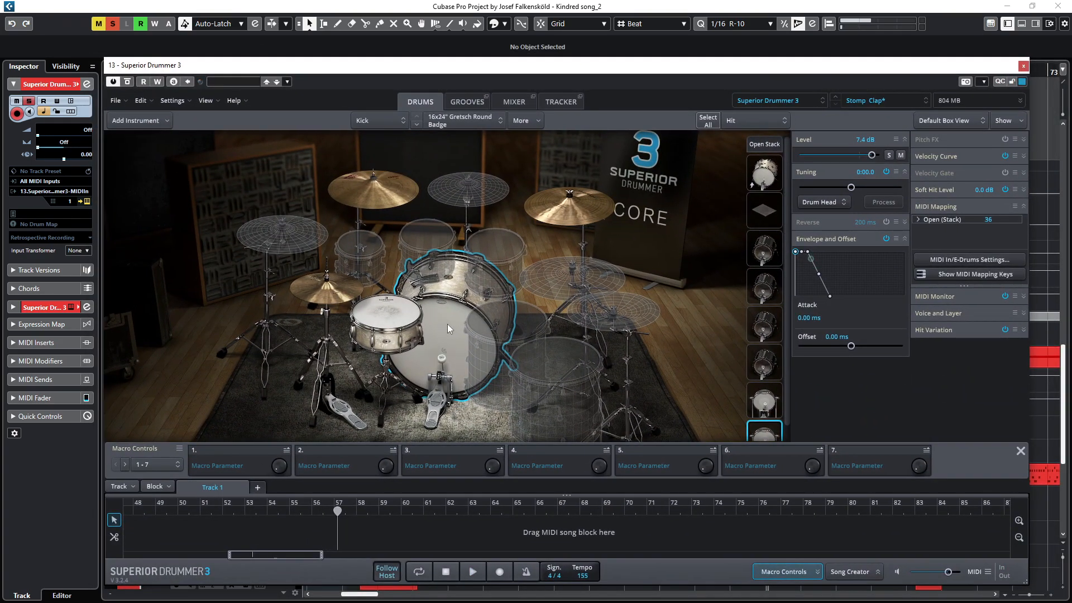
pyautogui.click(764, 144)
pyautogui.click(766, 177)
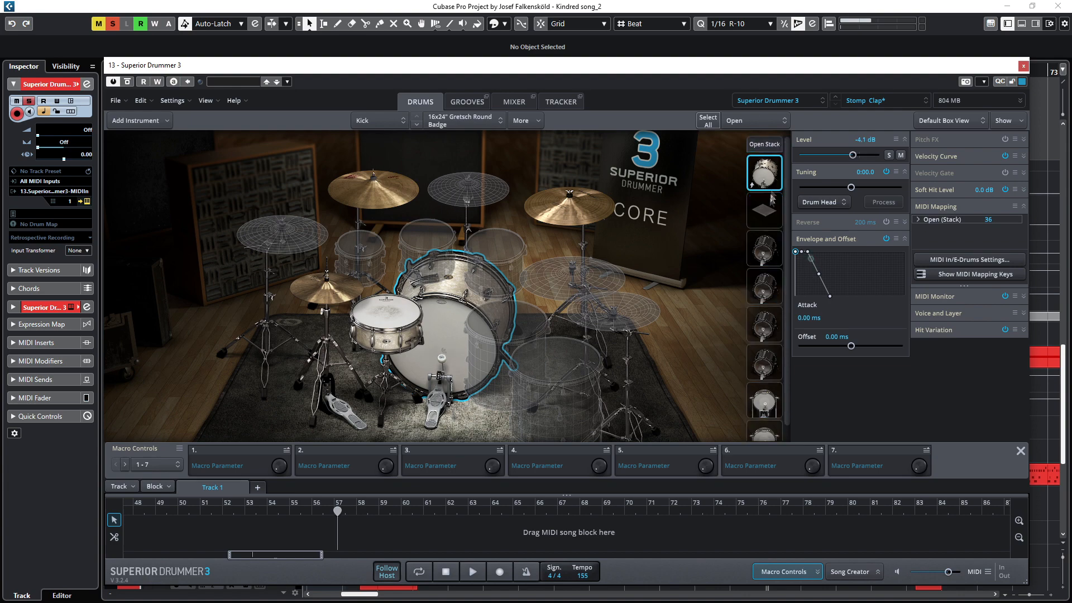
pyautogui.click(766, 214)
pyautogui.click(764, 254)
pyautogui.click(764, 294)
pyautogui.click(772, 357)
pyautogui.click(775, 408)
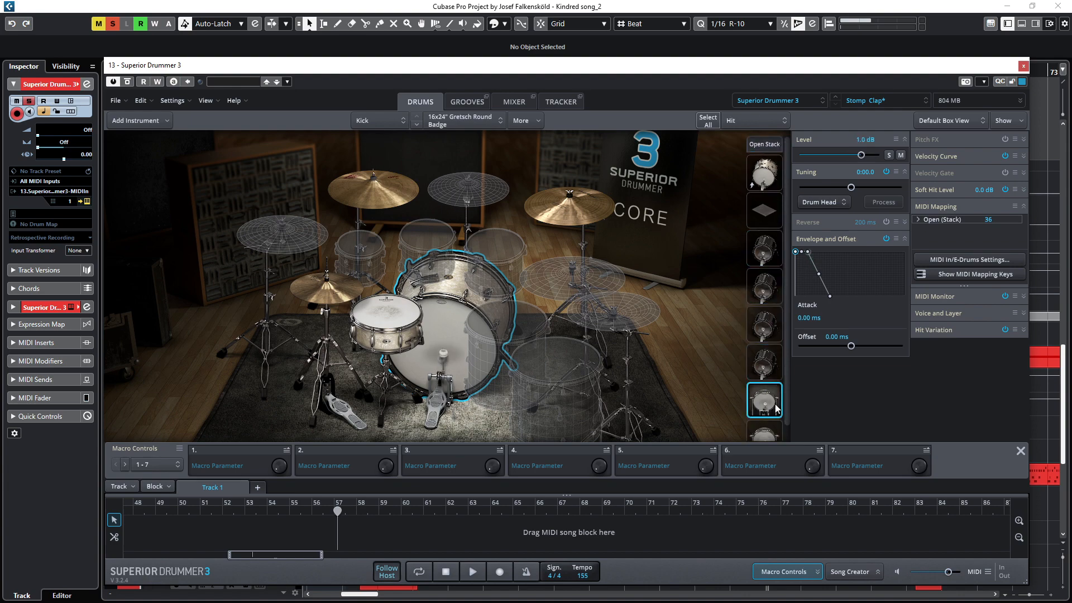
# Step: Select the snare in Superior Drummer 3 and audition each of its articulations
pyautogui.click(364, 308)
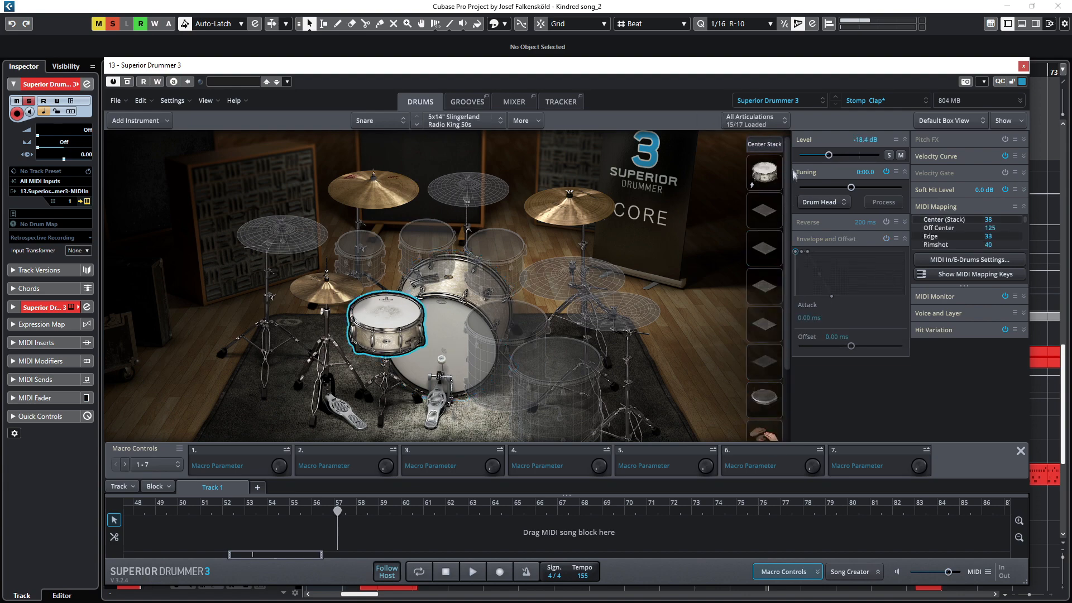
pyautogui.click(776, 146)
pyautogui.click(769, 174)
pyautogui.click(769, 212)
pyautogui.click(769, 249)
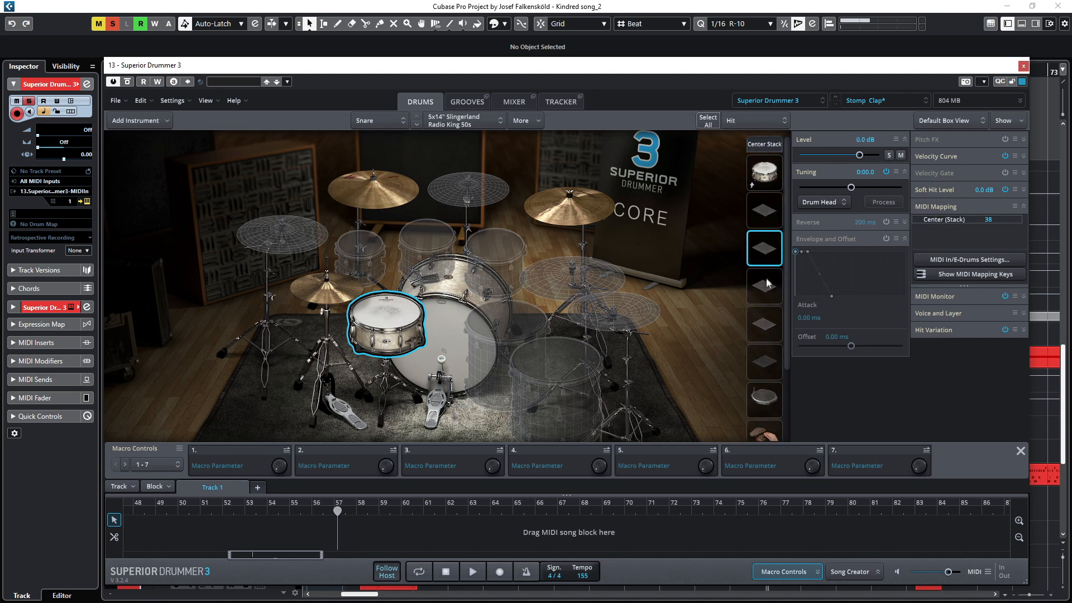
pyautogui.click(770, 287)
pyautogui.click(770, 325)
pyautogui.click(771, 364)
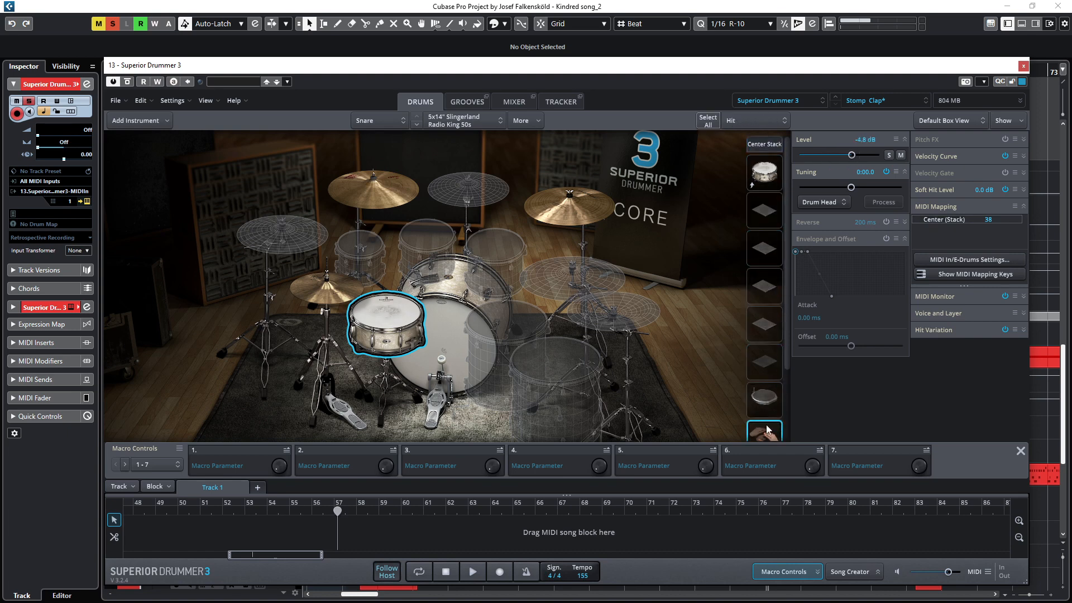
pyautogui.scroll(-2, 769, 430)
pyautogui.click(772, 398)
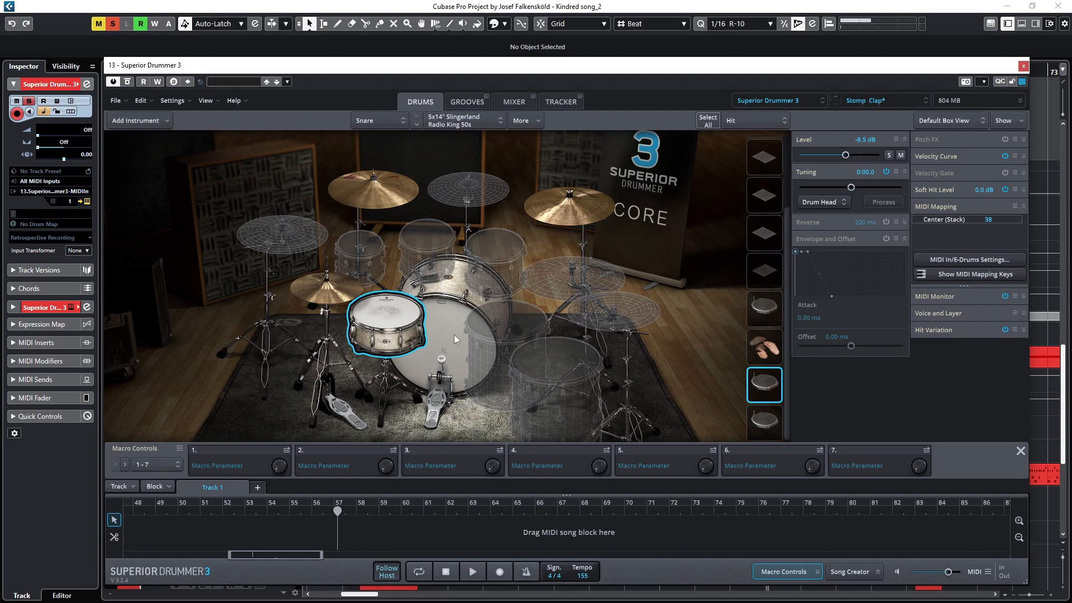
# Step: Reselect the snare, close the Superior Drummer 3 window and stop playback
pyautogui.click(399, 306)
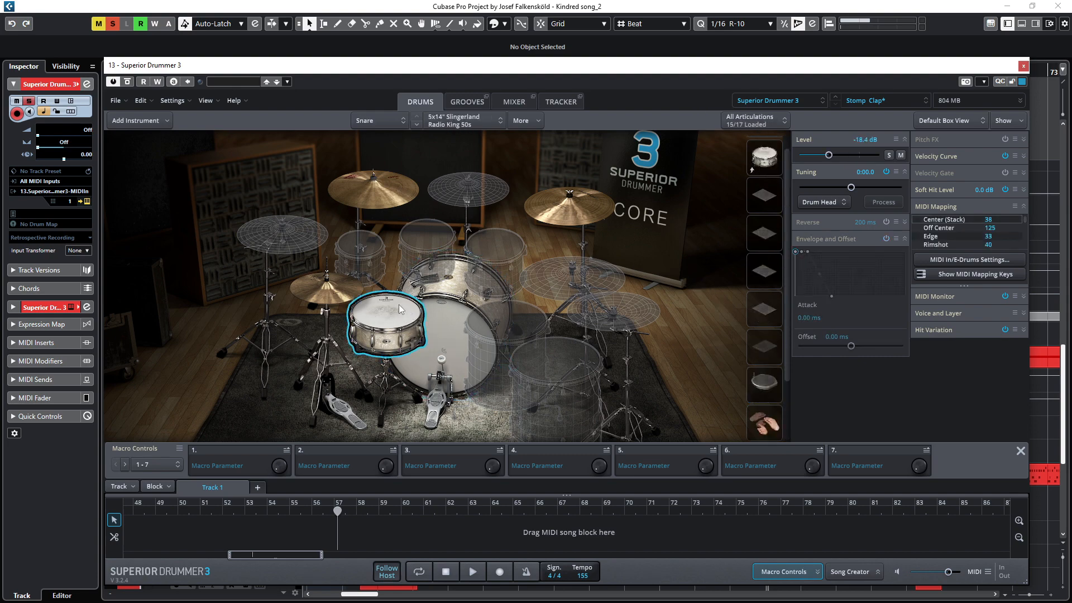
pyautogui.click(1025, 66)
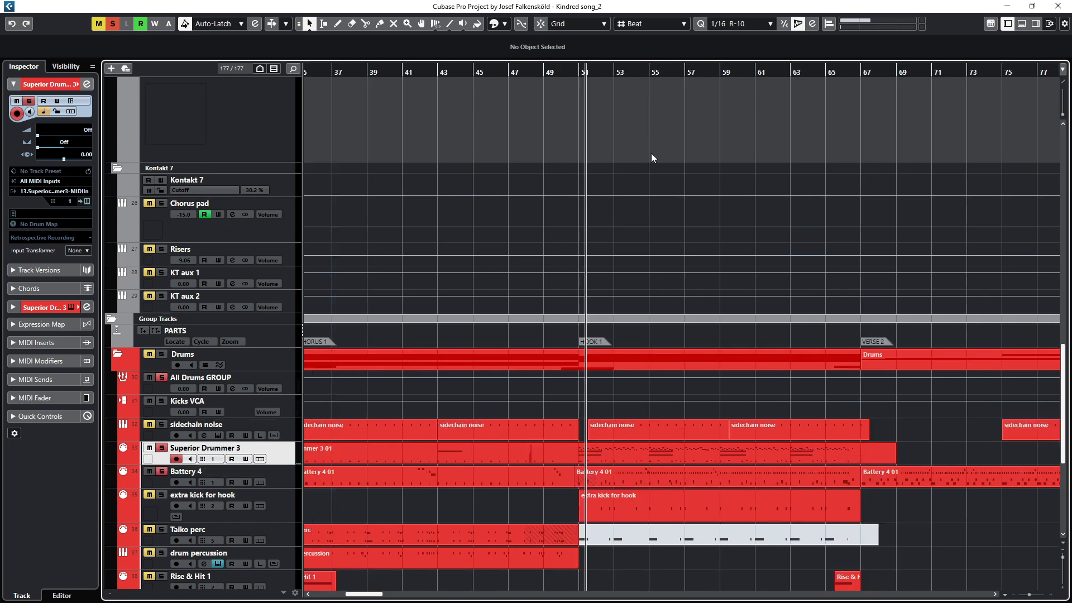
pyautogui.press('space')
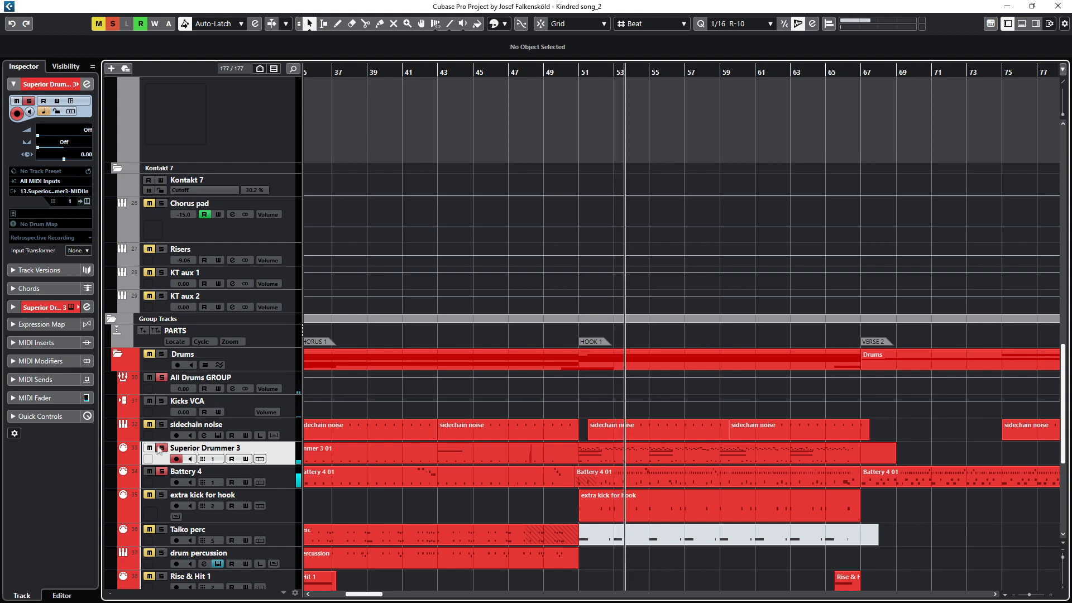
# Step: Go to the Superior Drummer 3 folder and select each of its output tracks in turn, from Sup kick to Sup Hats
pyautogui.click(161, 471)
pyautogui.scroll(15, 454, 306)
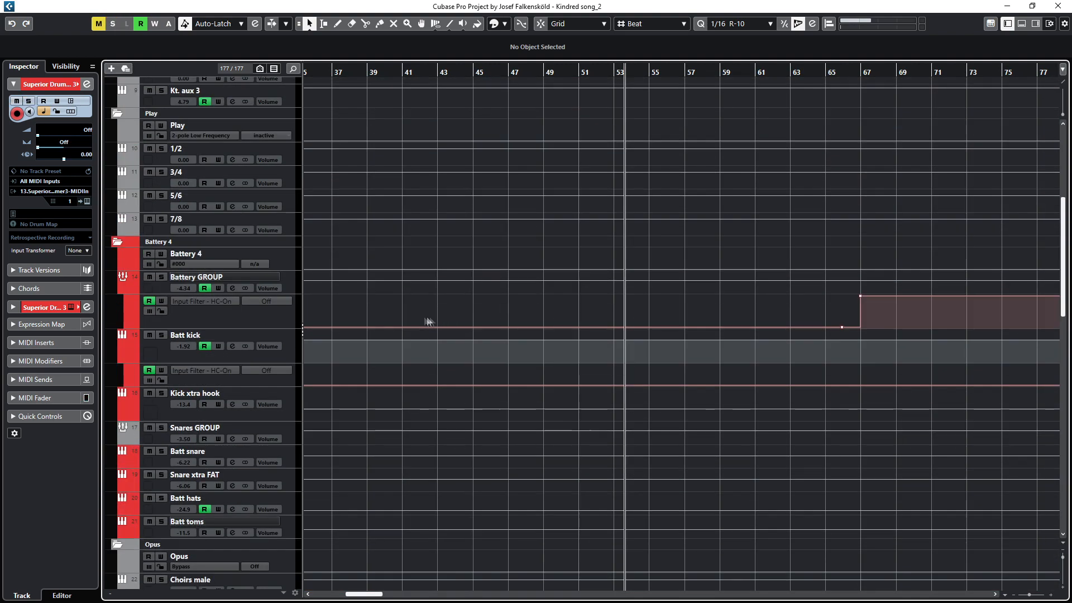
pyautogui.scroll(5, 415, 319)
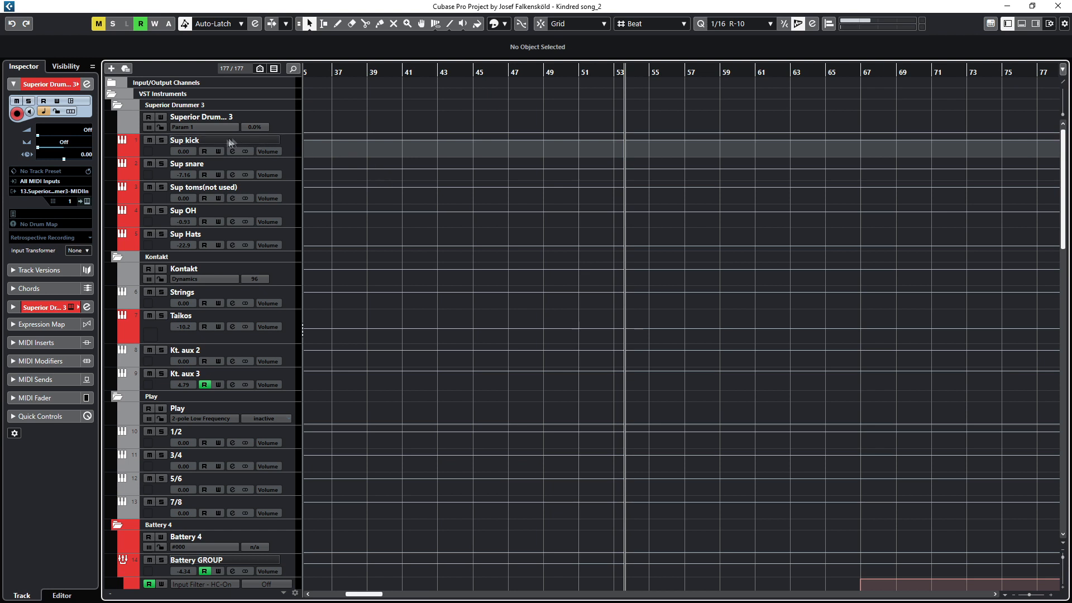
pyautogui.click(201, 144)
pyautogui.click(203, 168)
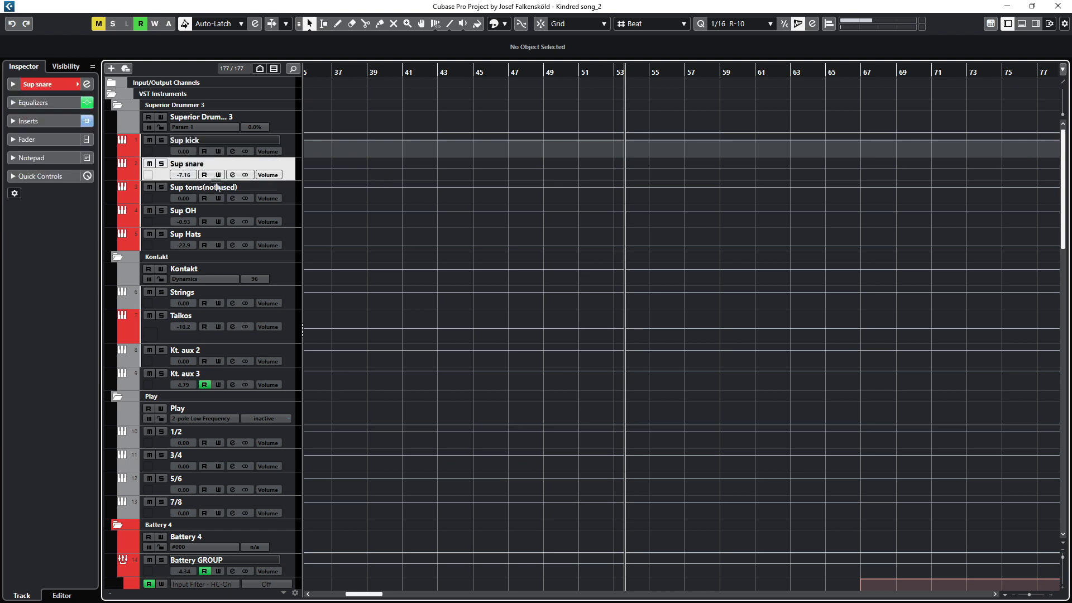
pyautogui.click(217, 188)
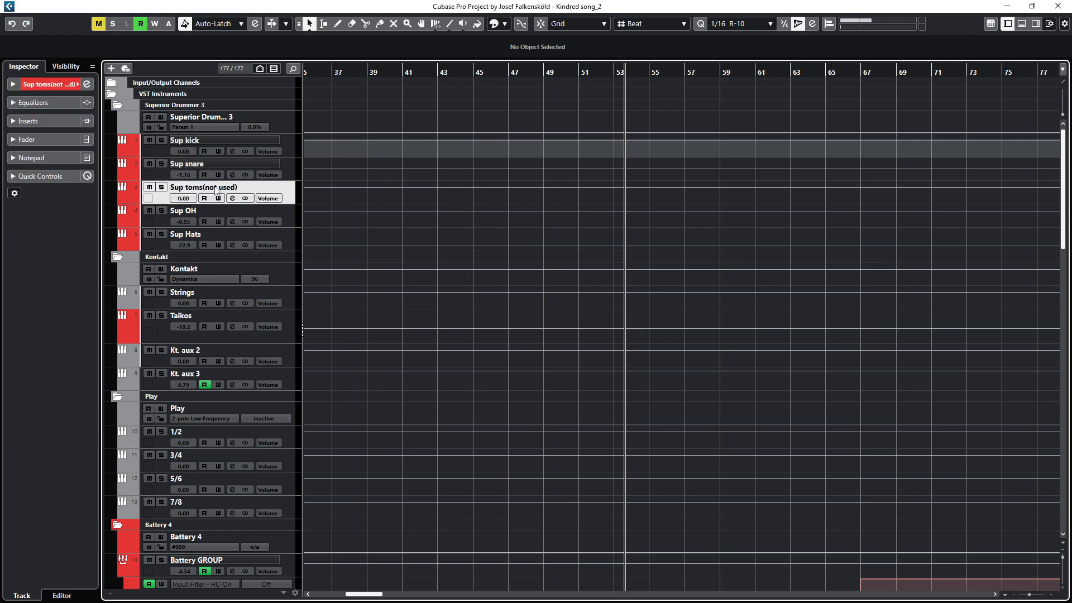
pyautogui.click(205, 216)
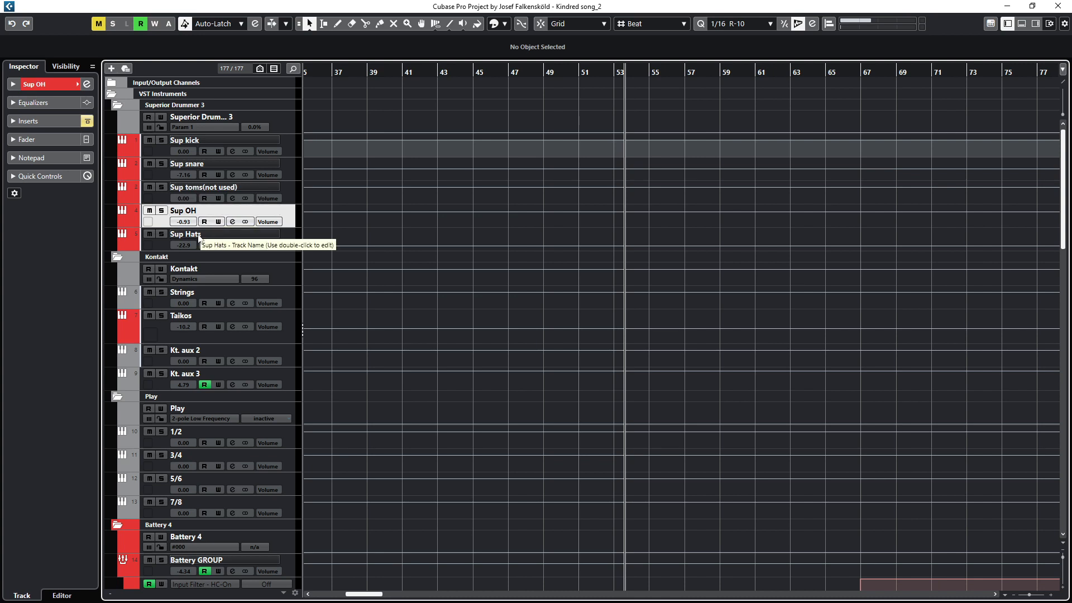
pyautogui.click(199, 237)
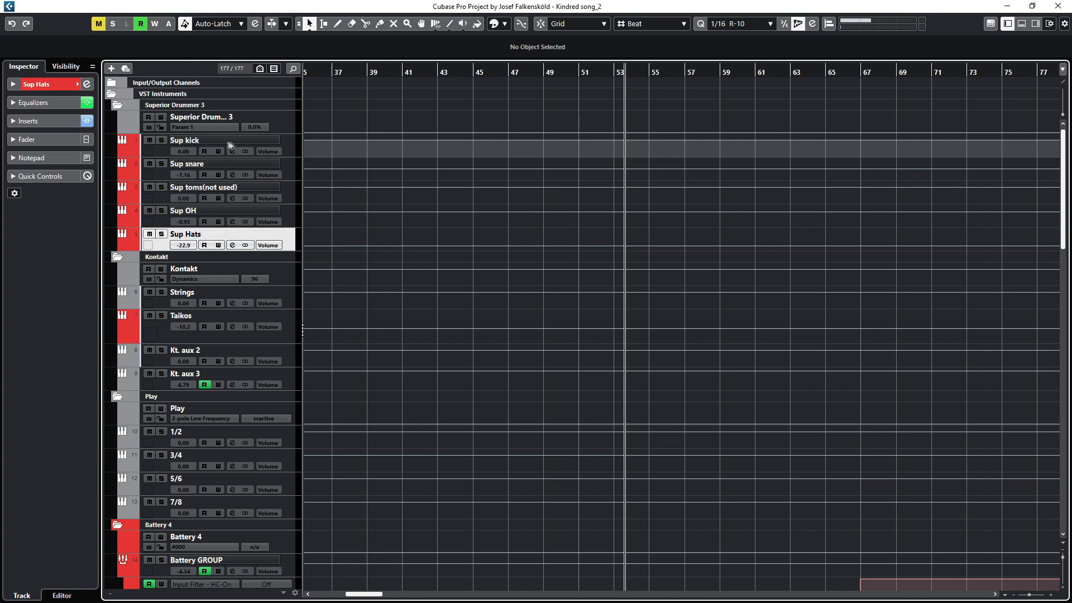
# Step: Open the Sup kick channel settings and its SSL Native Channel Strip 2 insert
pyautogui.click(207, 145)
pyautogui.press('e')
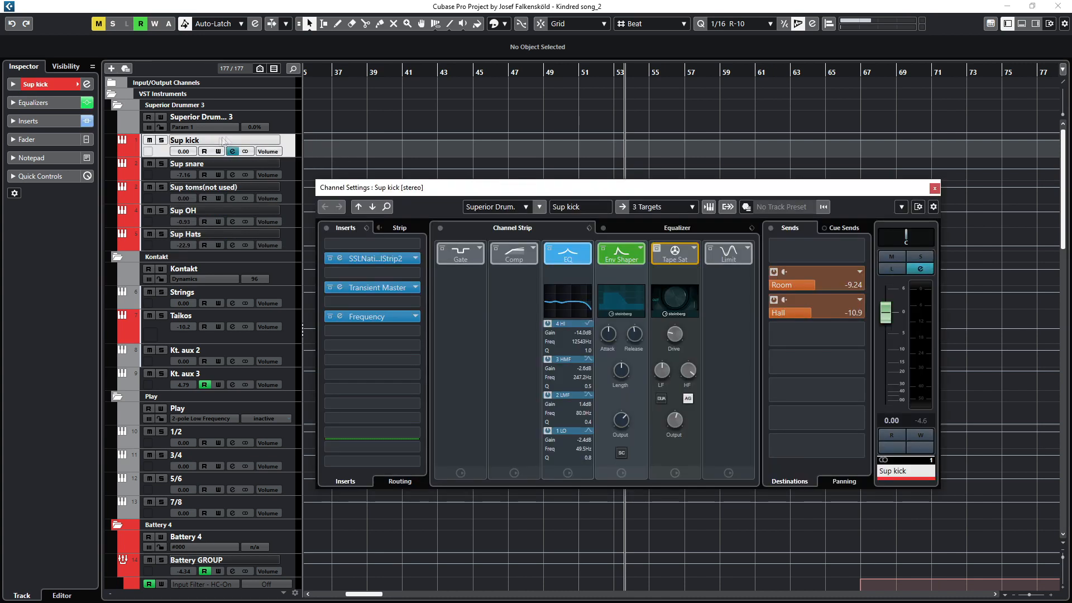
pyautogui.click(339, 259)
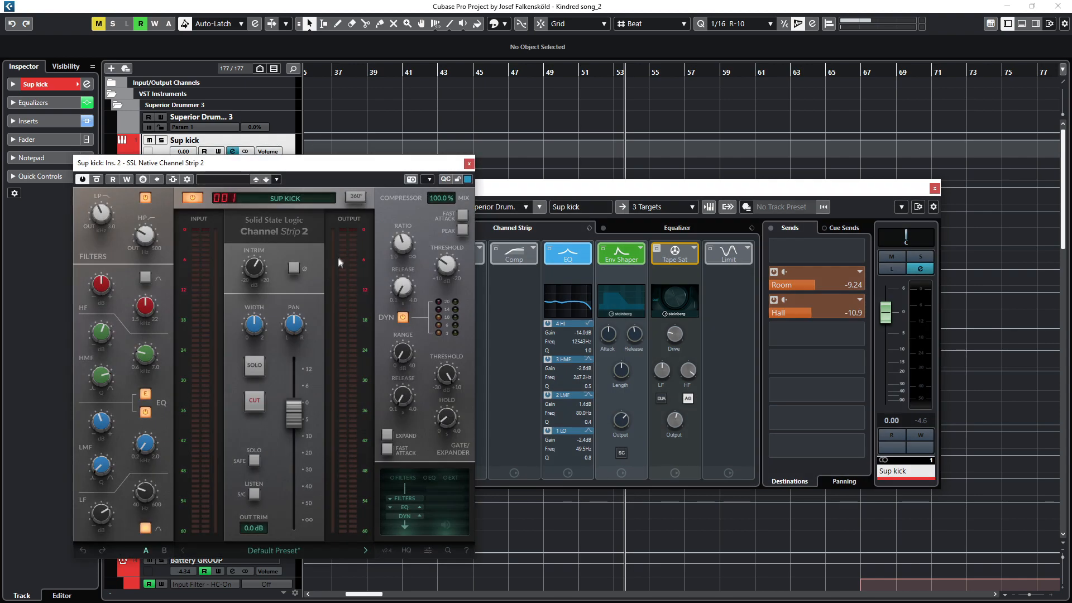
# Step: Rearrange the plugin and channel windows, then open the Frequency and Transient Master inserts of Sup kick
pyautogui.moveTo(327, 168); pyautogui.dragTo(295, 199)
pyautogui.moveTo(468, 188); pyautogui.dragTo(554, 144)
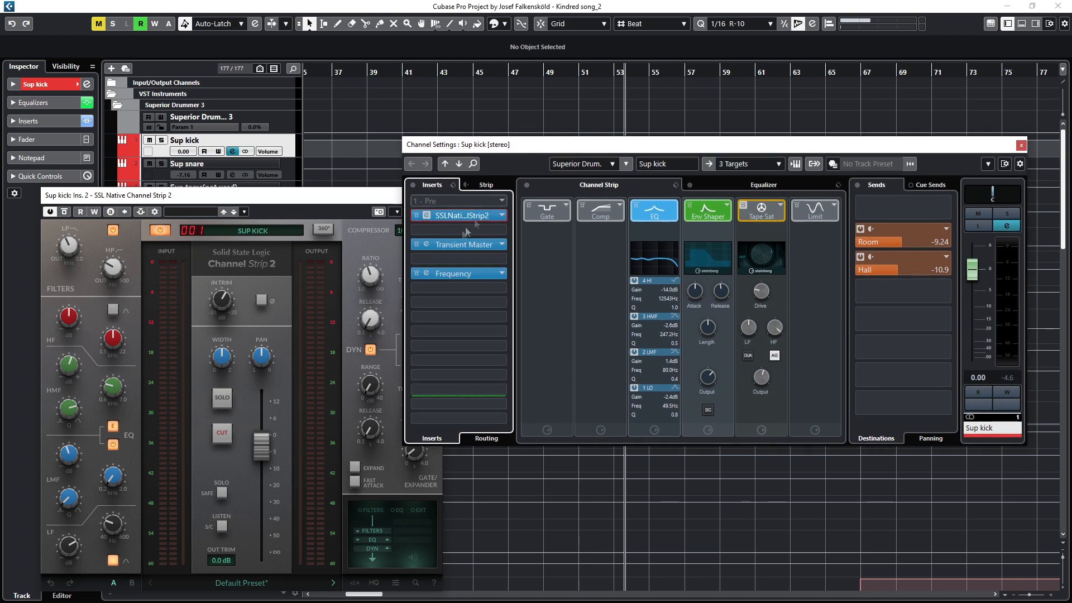
pyautogui.click(426, 274)
pyautogui.moveTo(423, 260); pyautogui.dragTo(695, 275)
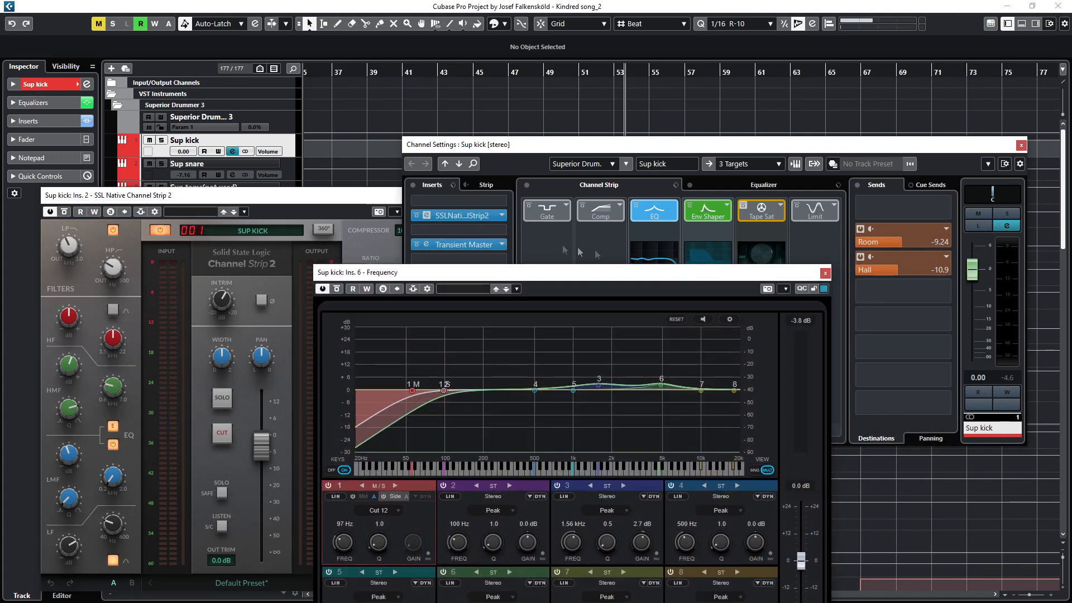
pyautogui.click(427, 246)
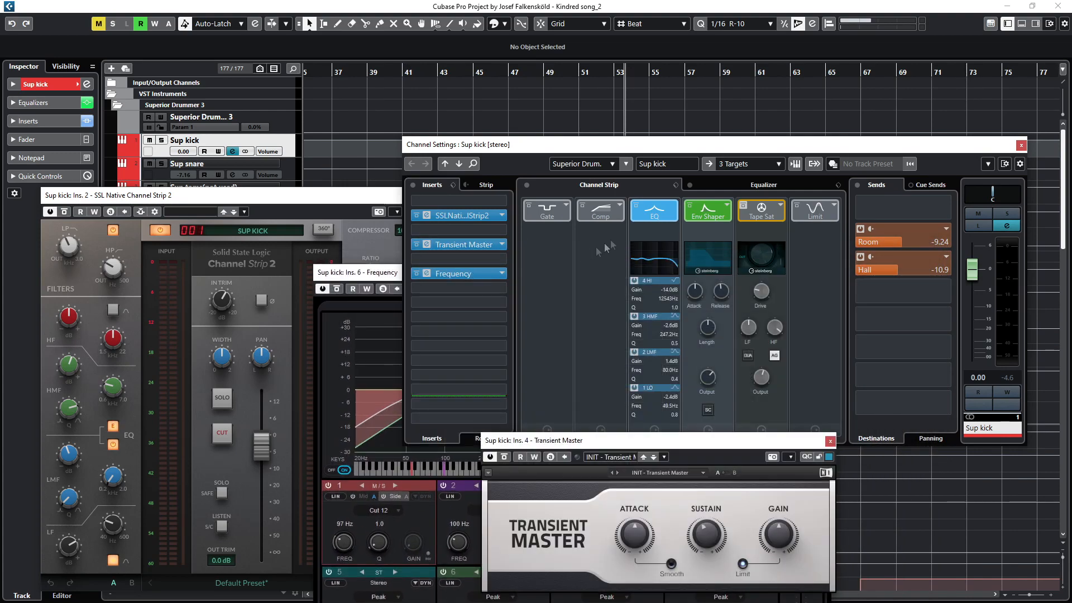
# Step: Examine the SSL channel strip EQ settings, then close the SSL Native Channel Strip 2 window
pyautogui.click(728, 185)
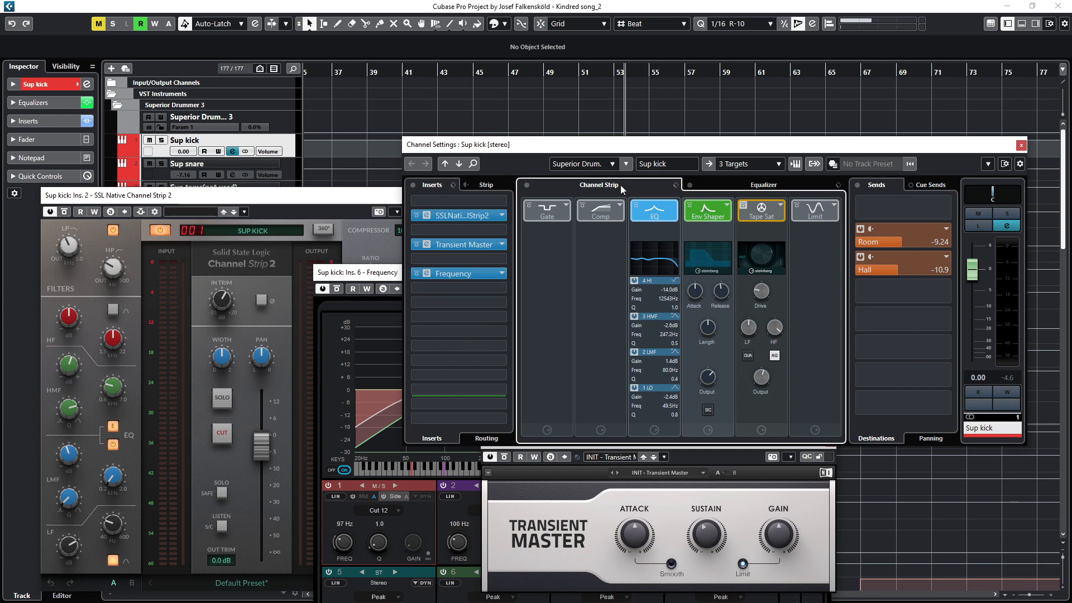
pyautogui.click(711, 455)
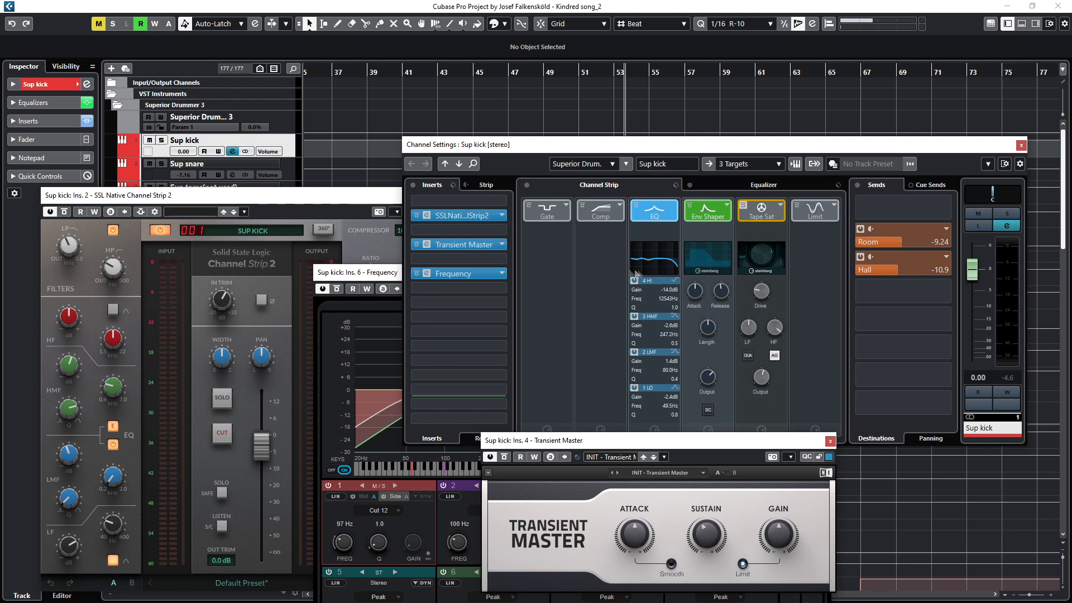
pyautogui.moveTo(105, 531)
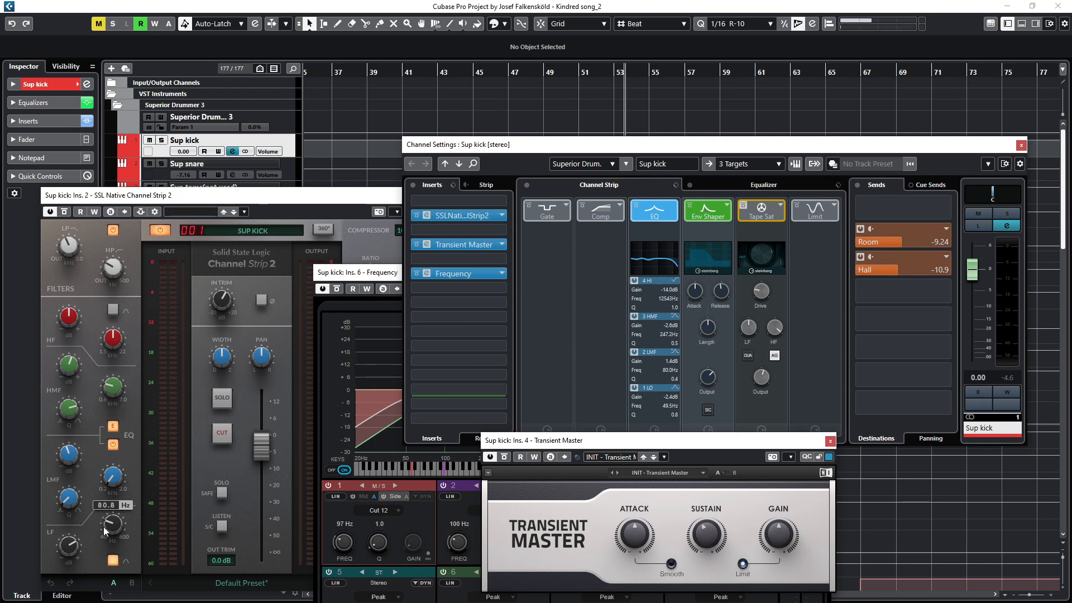
pyautogui.moveTo(68, 546)
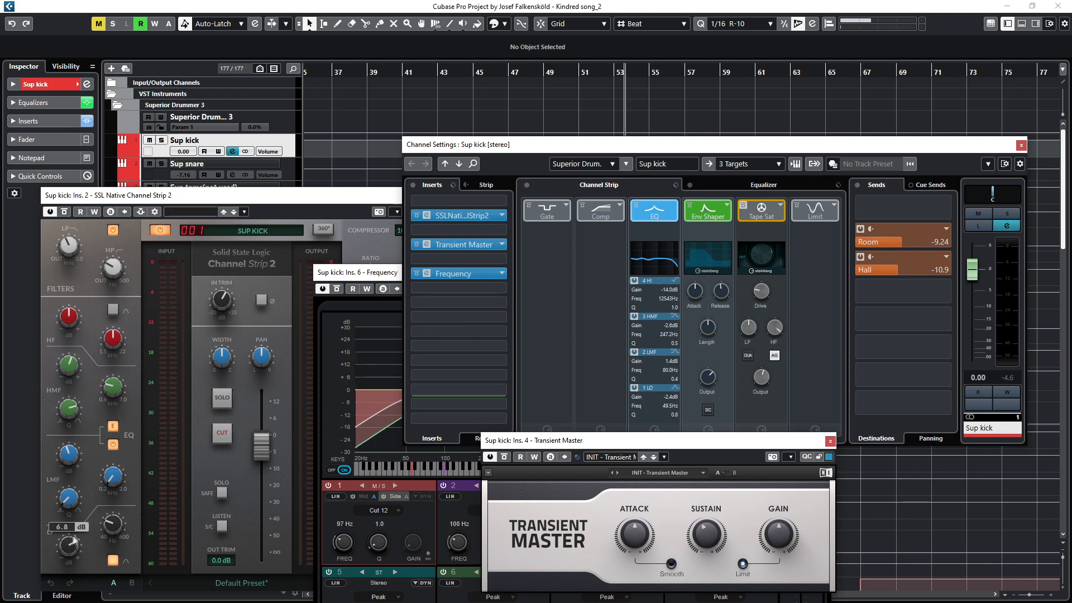
pyautogui.click(371, 203)
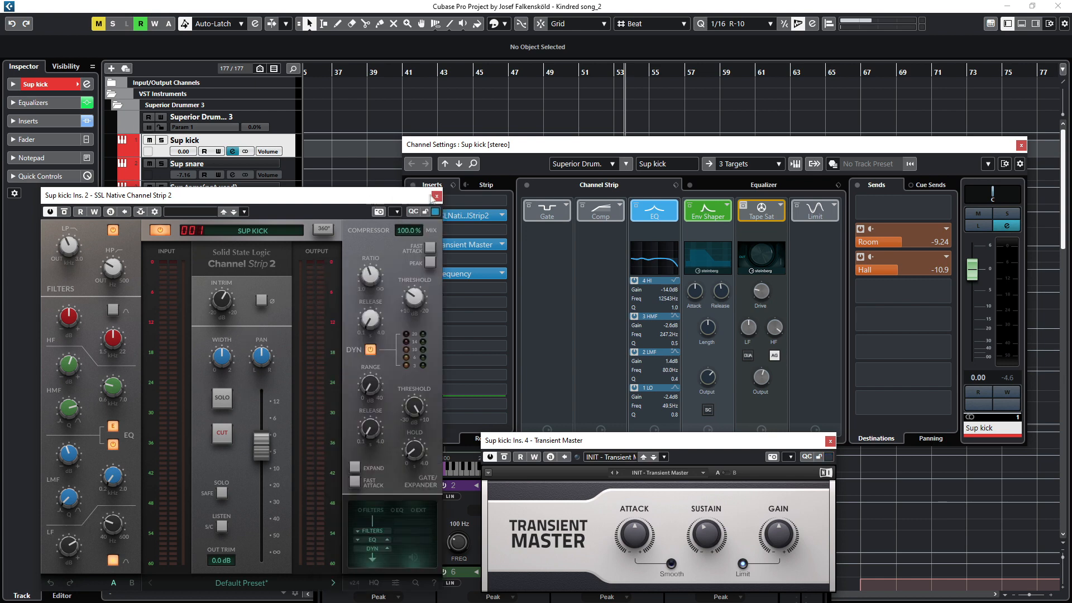
pyautogui.click(436, 196)
# Step: Switch the channel settings to Sup snare and close the Frequency and Transient Master windows
pyautogui.click(227, 166)
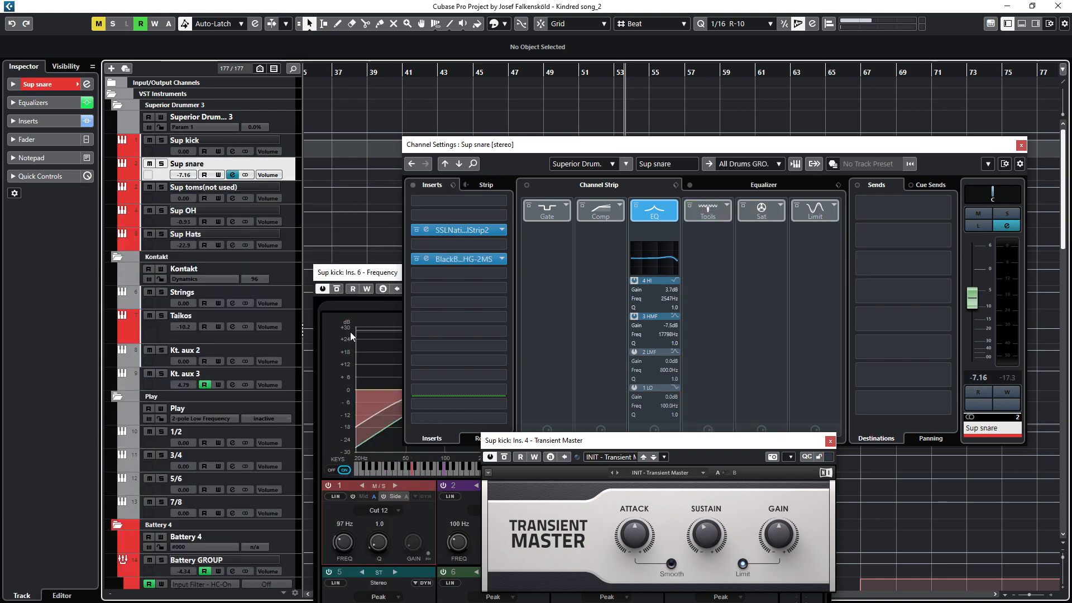
pyautogui.click(376, 279)
pyautogui.click(825, 274)
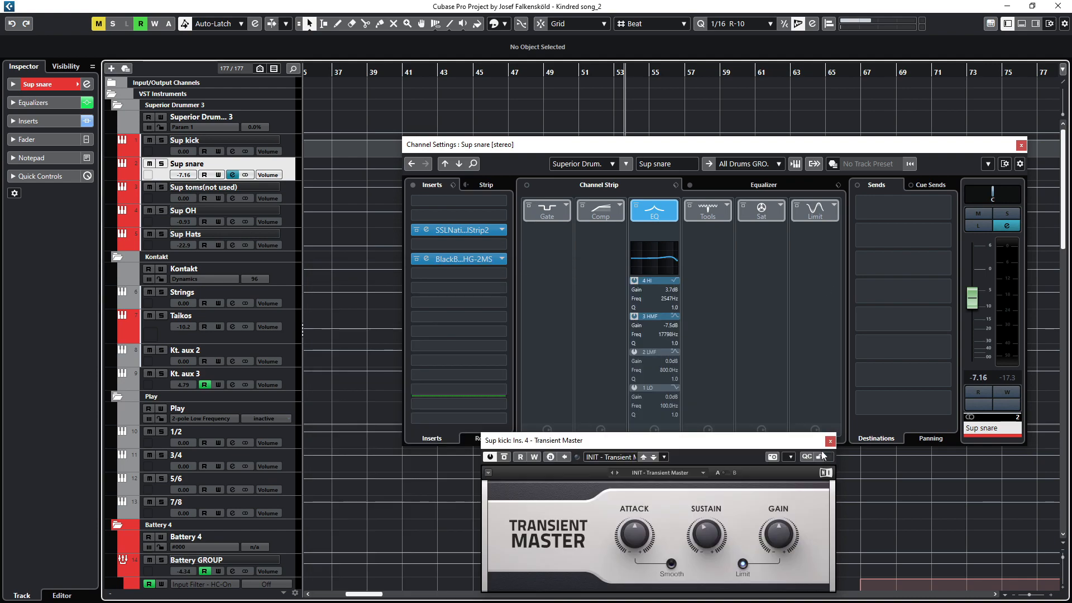
pyautogui.click(828, 442)
# Step: Open the Sup snare's SSL Native Channel Strip 2 and Black Box HG-2MS inserts
pyautogui.click(427, 231)
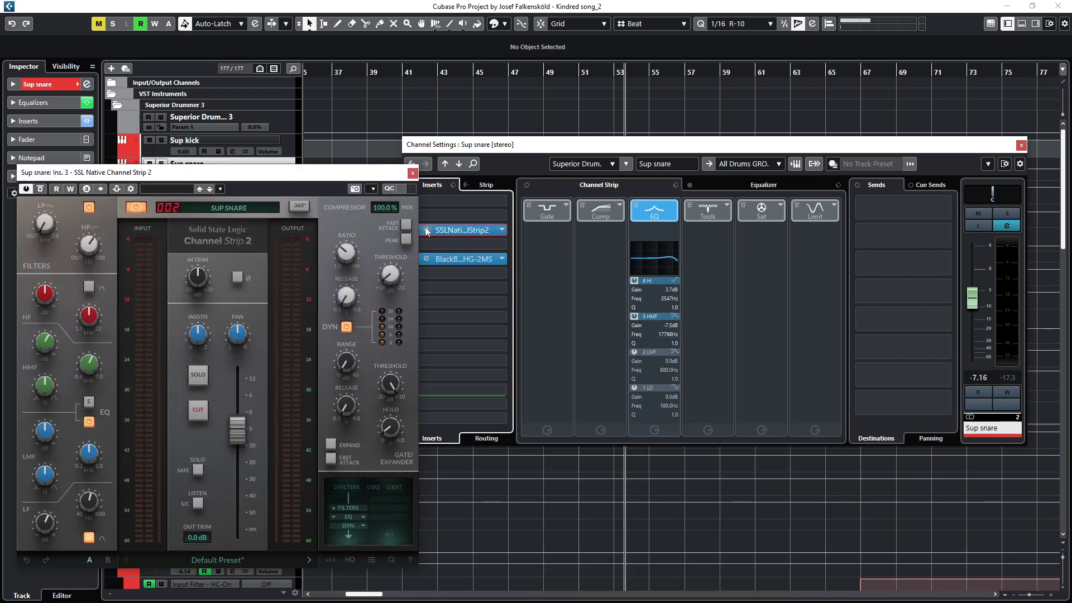
pyautogui.click(425, 258)
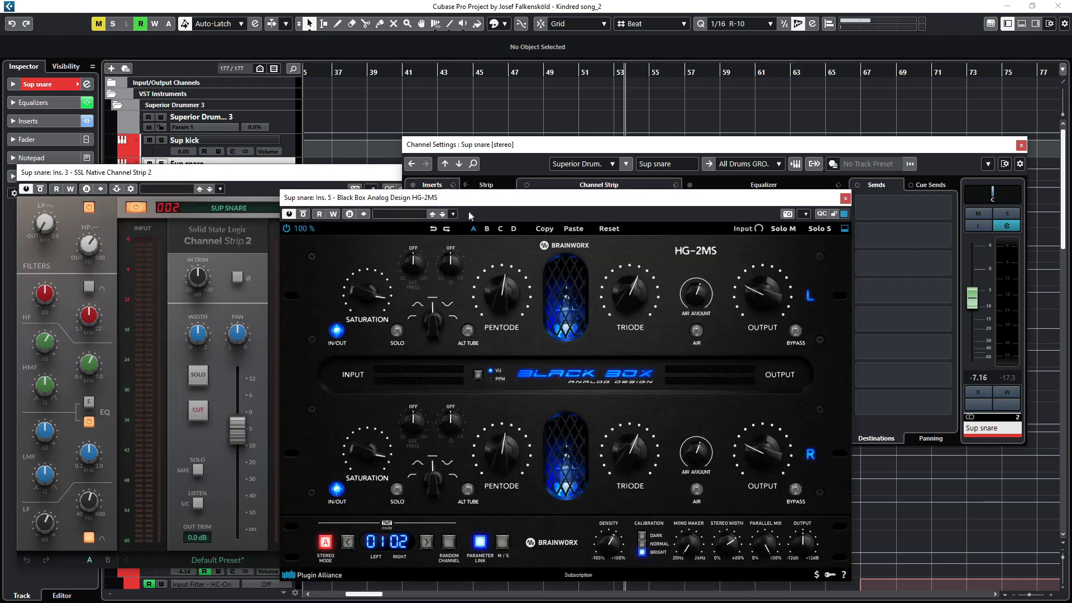
# Step: Examine the Sup snare's SSL channel strip settings, then close the SSL Native Channel Strip 2 and Black Box HG-2MS windows
pyautogui.moveTo(468, 198); pyautogui.dragTo(613, 204)
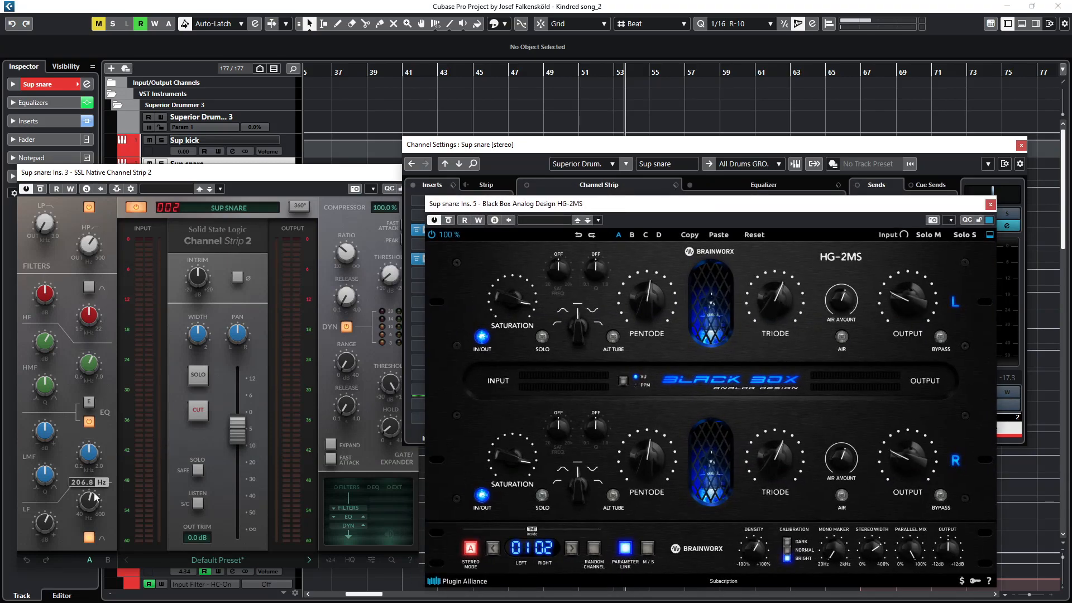
pyautogui.moveTo(41, 524)
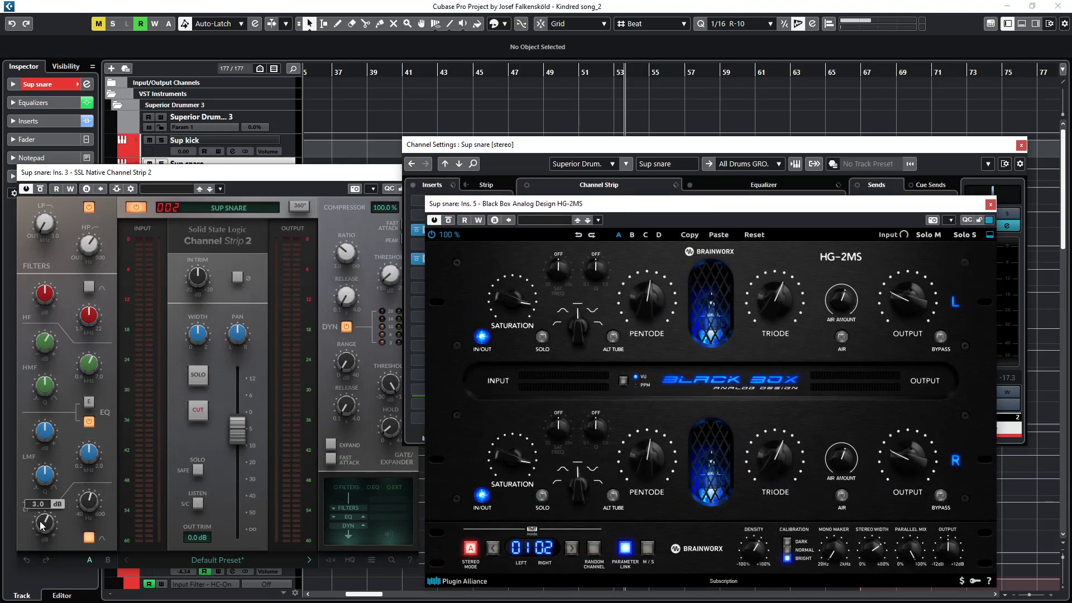
pyautogui.moveTo(92, 501)
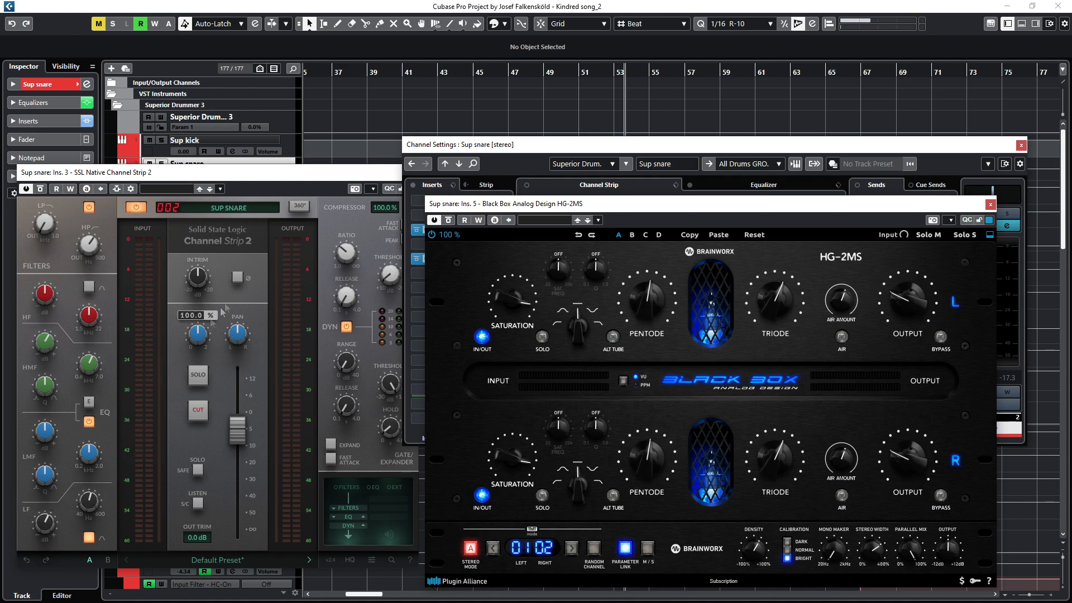
pyautogui.click(327, 178)
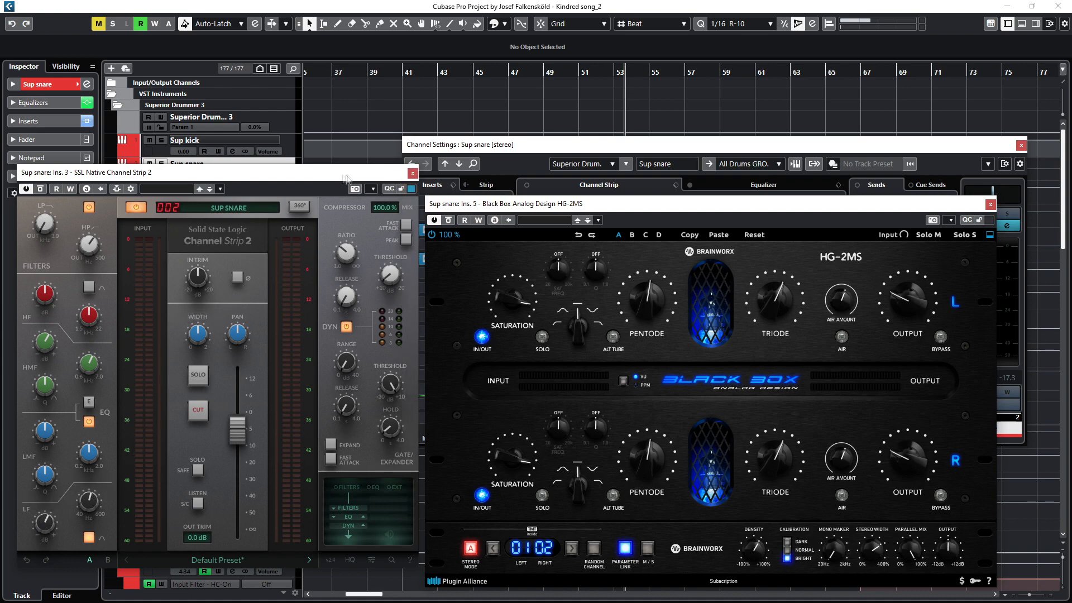
pyautogui.click(412, 174)
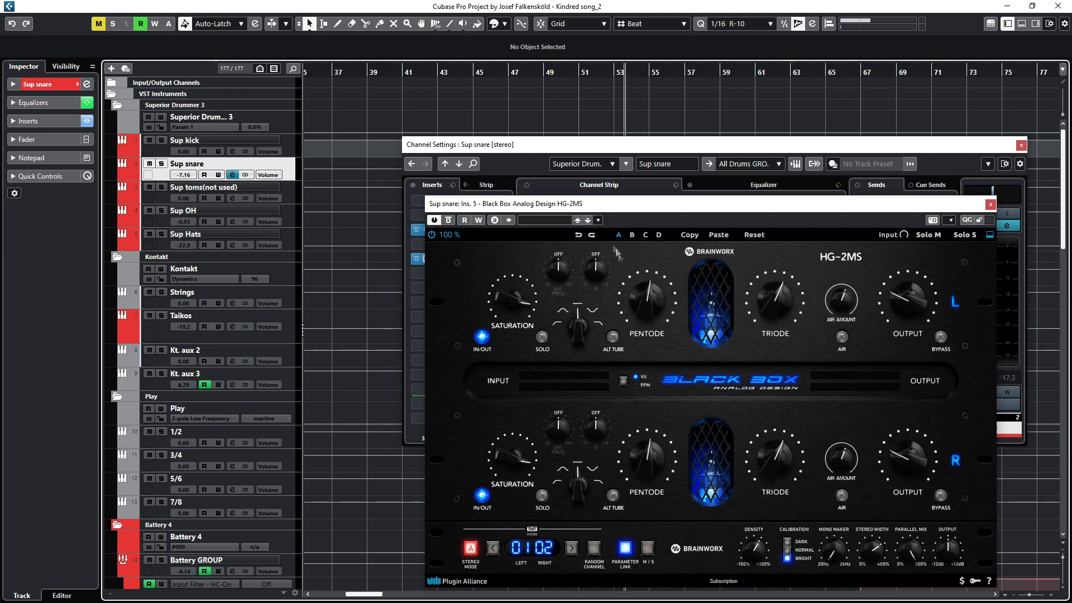
pyautogui.moveTo(677, 207); pyautogui.dragTo(296, 210)
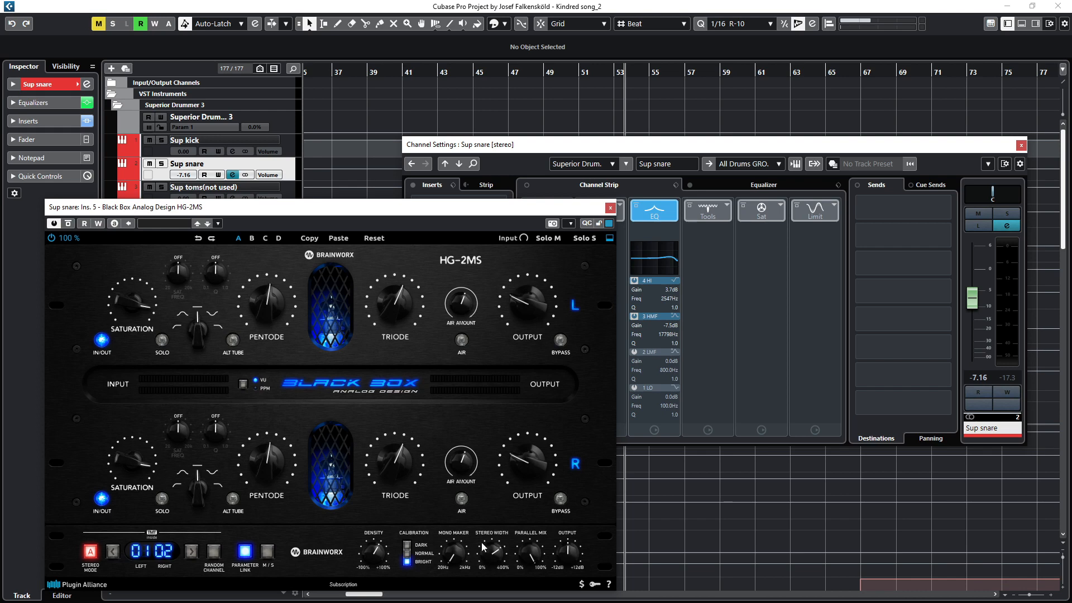
pyautogui.click(610, 208)
# Step: Toggle solo on the Sup snare track and switch the channel settings to Sup OH
pyautogui.press('s')
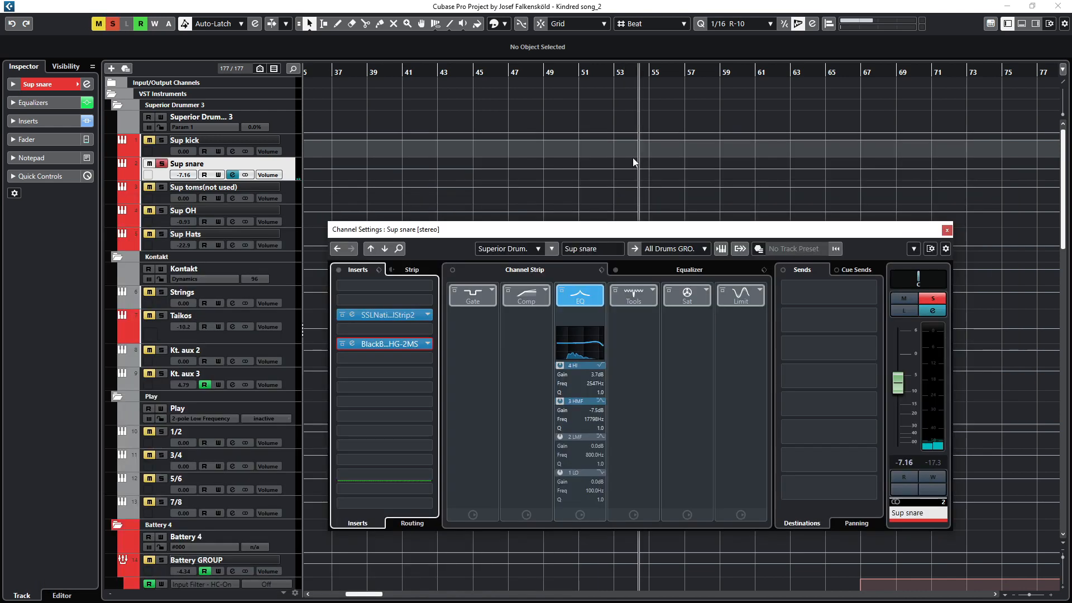
pyautogui.click(164, 221)
pyautogui.click(162, 165)
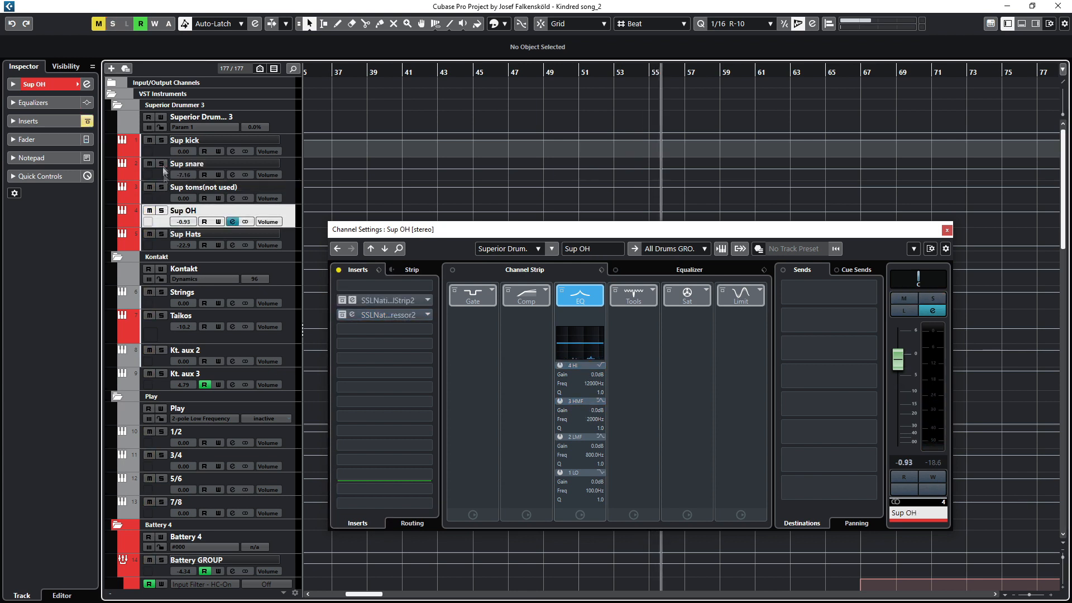
# Step: Switch the channel settings to Sup Hats and open its SSL Native Channel Strip 2 insert for inspection
pyautogui.click(181, 237)
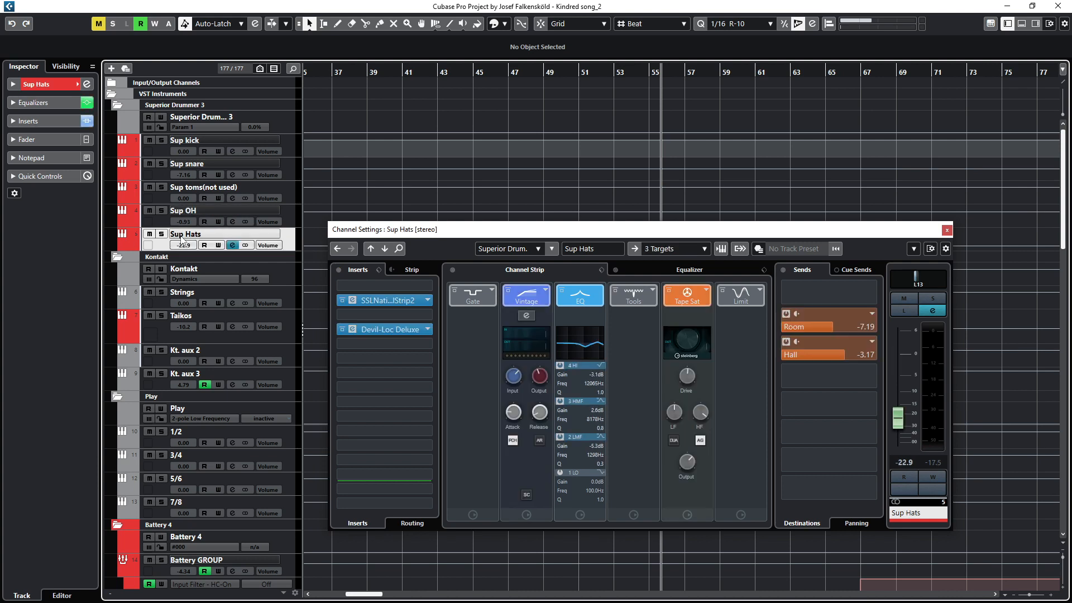
pyautogui.click(351, 301)
pyautogui.click(351, 300)
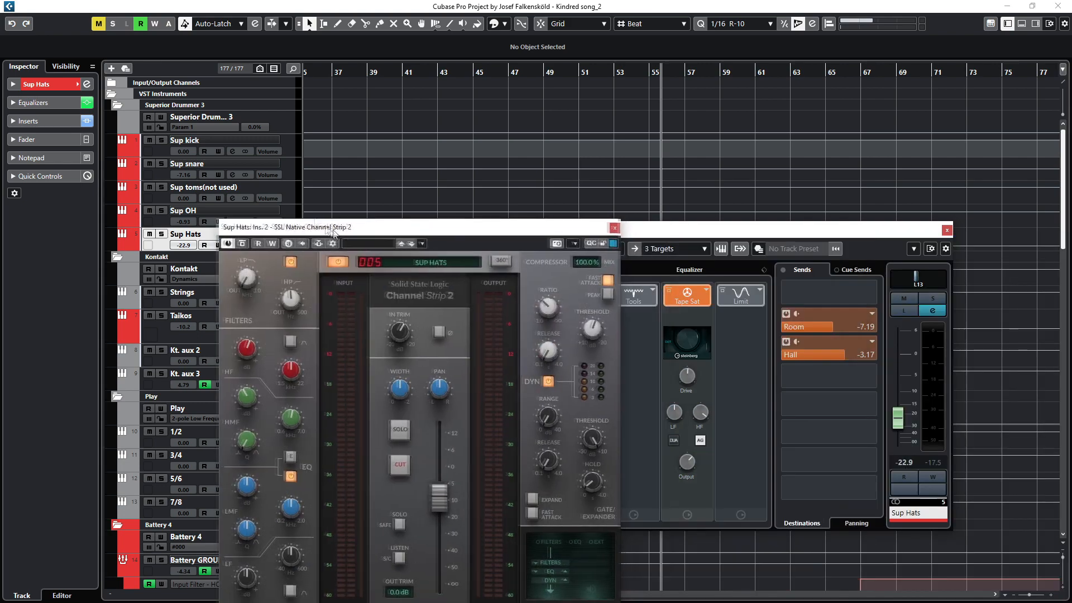
pyautogui.moveTo(380, 226); pyautogui.dragTo(199, 146)
pyautogui.moveTo(62, 320)
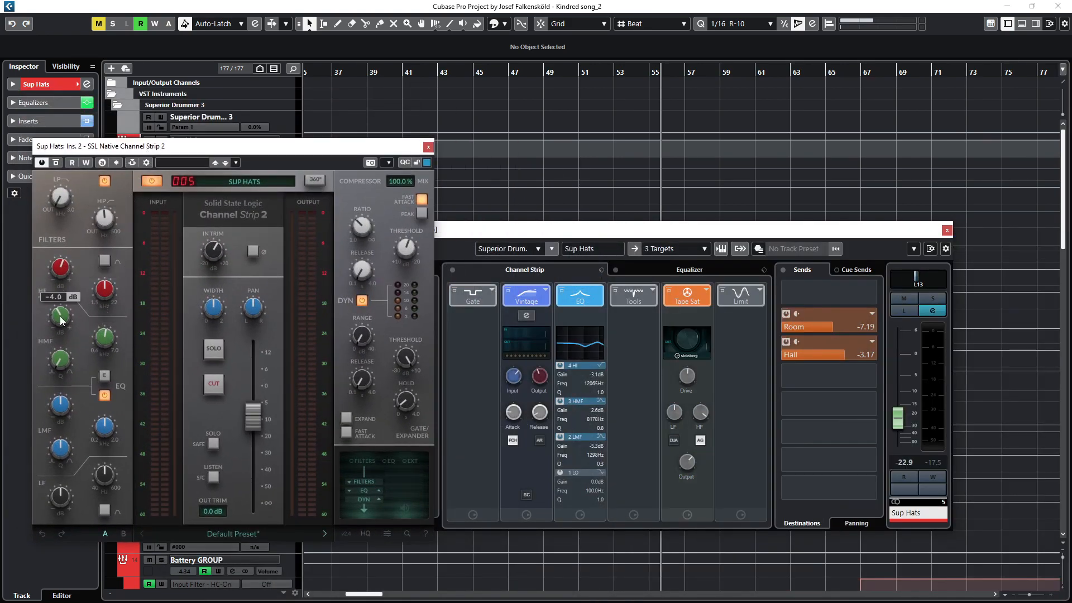
pyautogui.moveTo(106, 294)
pyautogui.moveTo(60, 272)
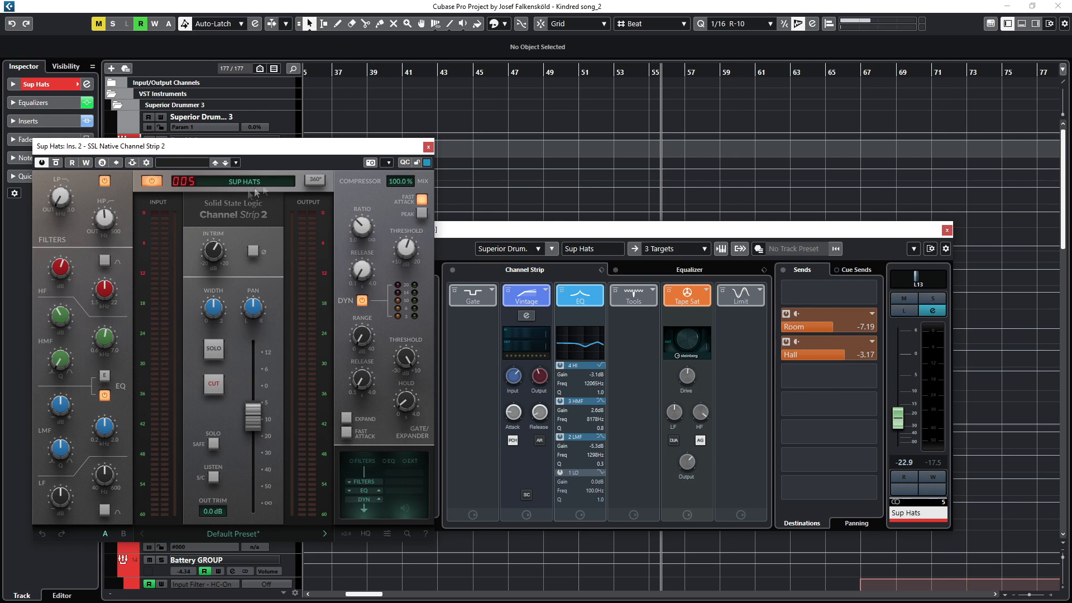
# Step: Close the SSL window and open the Sup Hats Devil-Loc Deluxe insert, moving it aside
pyautogui.click(428, 147)
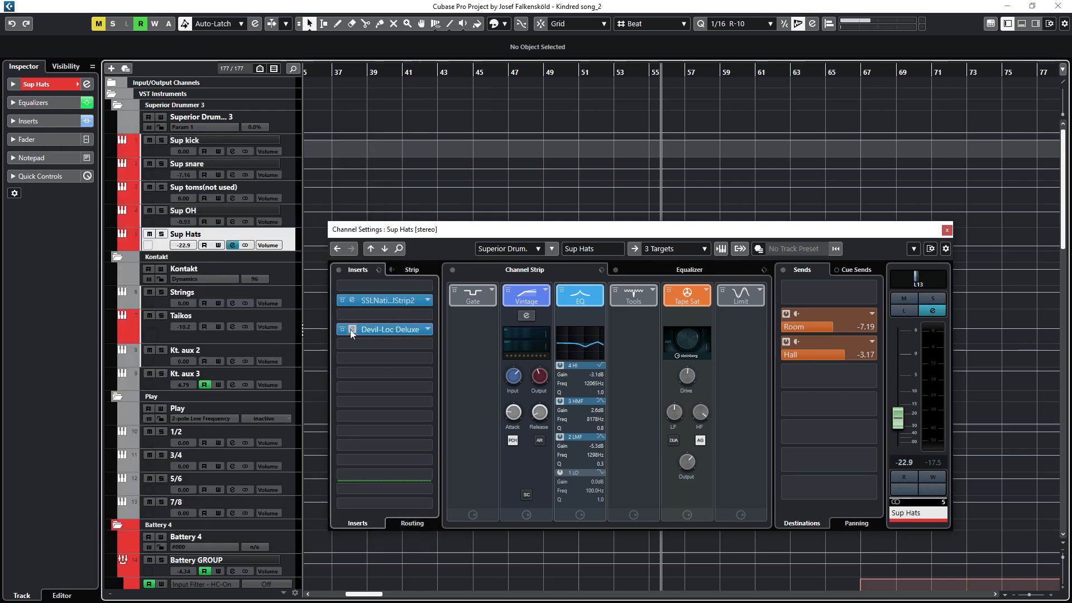
pyautogui.click(351, 329)
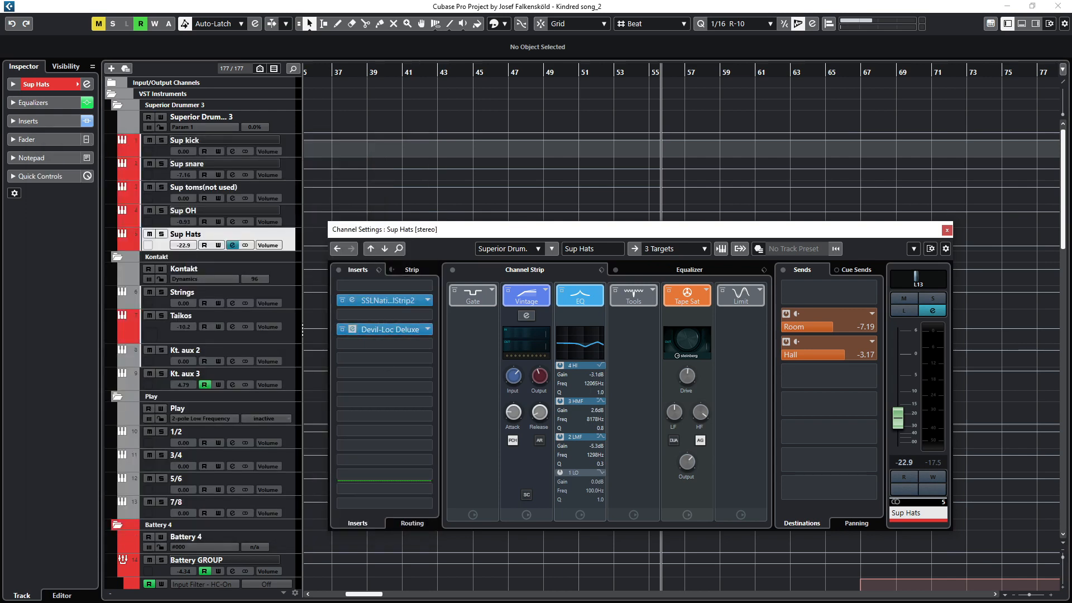
pyautogui.moveTo(915, 444); pyautogui.dragTo(209, 398)
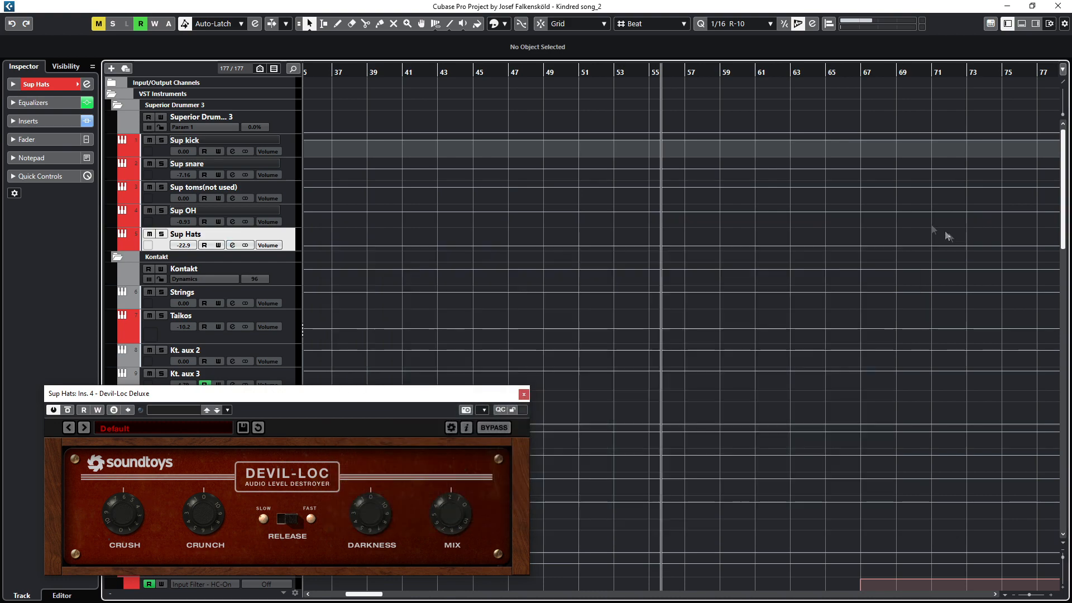
# Step: Close the Channel Settings window and toggle the Devil-Loc Deluxe bypass to compare the sound
pyautogui.click(947, 231)
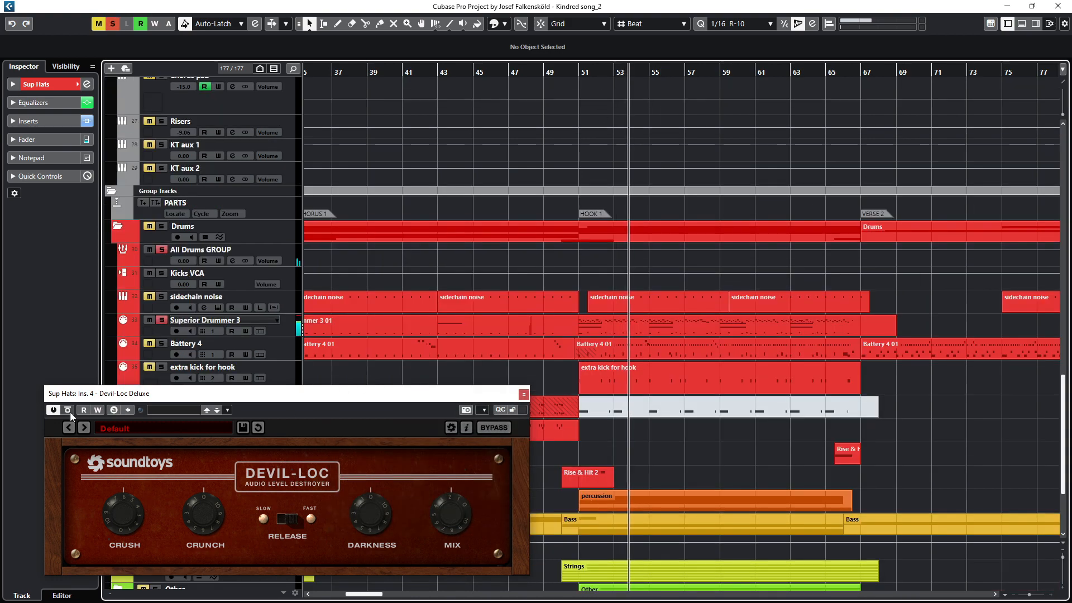
pyautogui.click(68, 410)
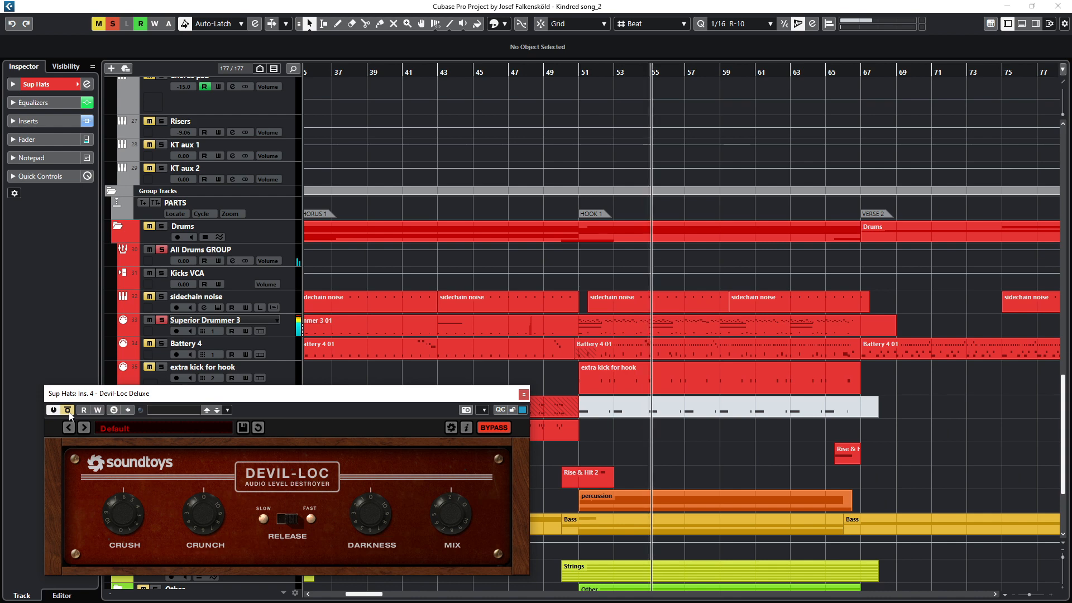
pyautogui.click(68, 410)
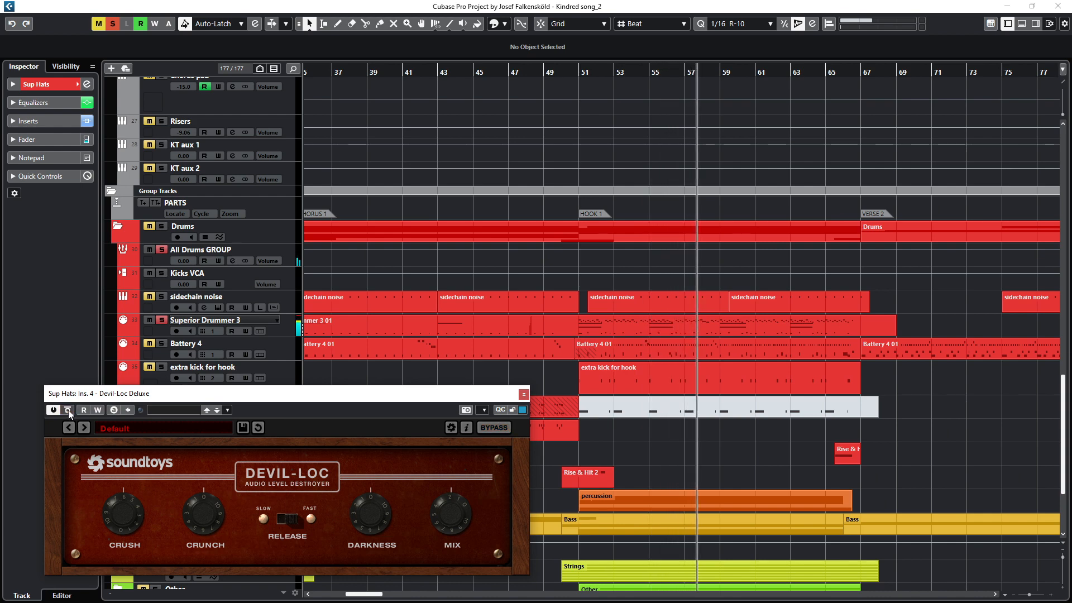
pyautogui.click(68, 410)
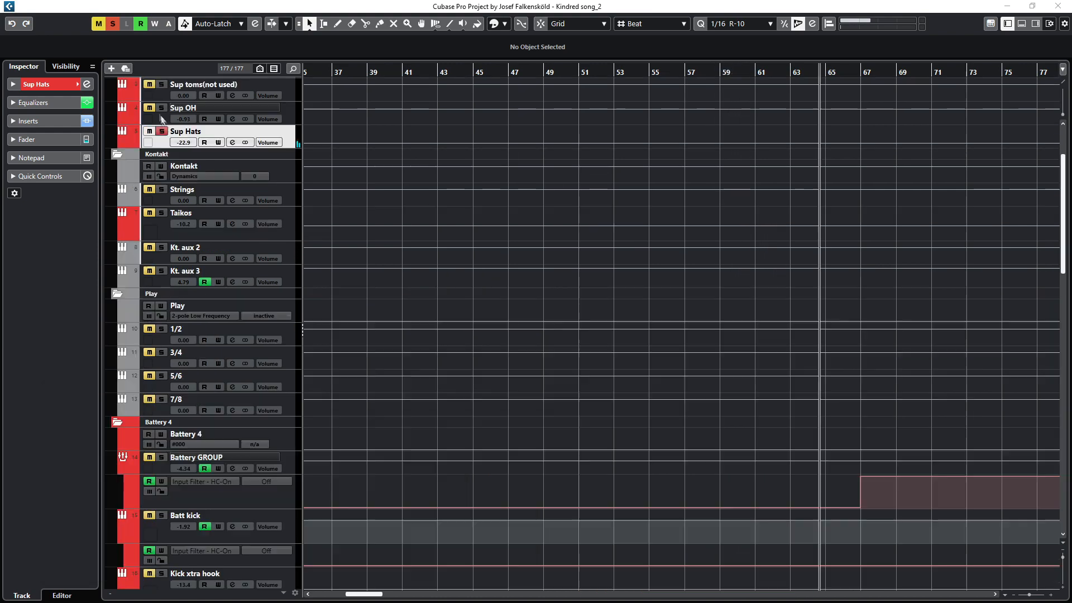
# Step: Reopen the Sup Hats channel settings, move the playback position, close the channel and Devil-Loc windows, and unsolo Sup Hats
pyautogui.click(232, 142)
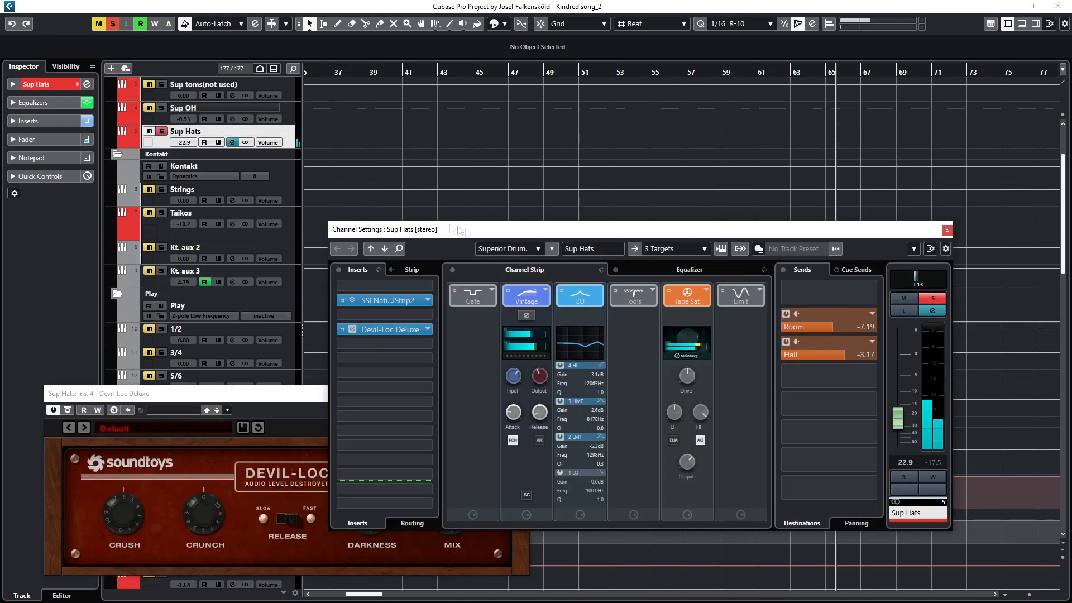
pyautogui.click(685, 270)
pyautogui.click(549, 271)
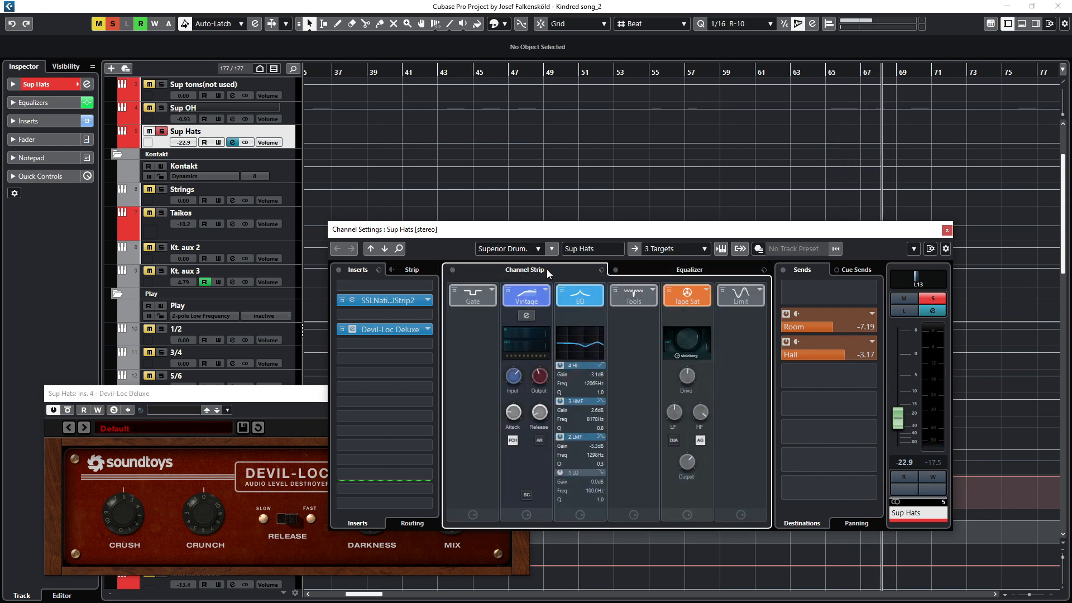
pyautogui.click(695, 74)
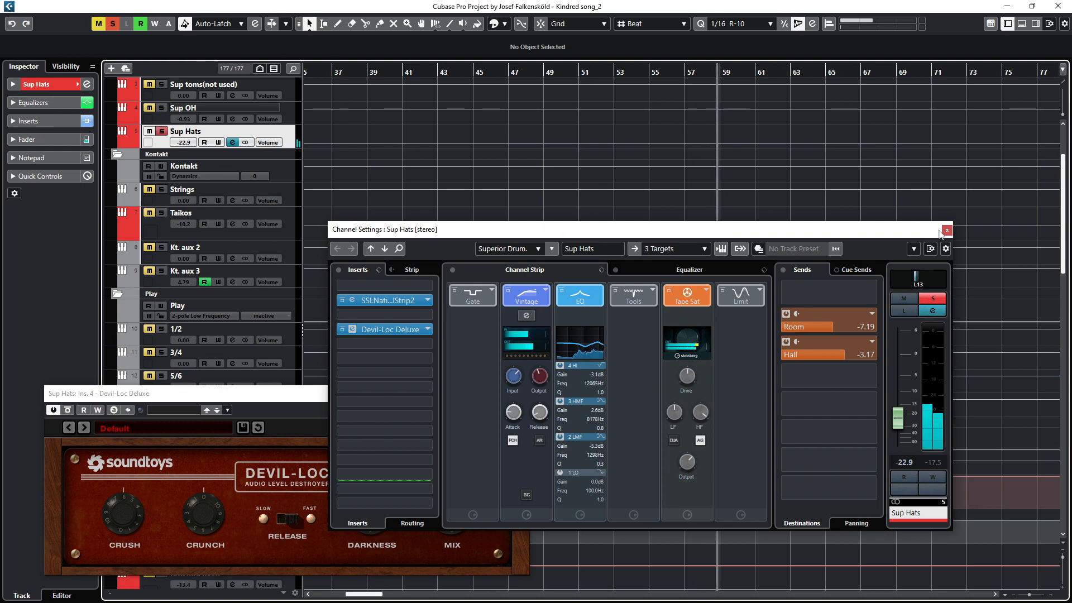
pyautogui.click(948, 230)
pyautogui.click(524, 395)
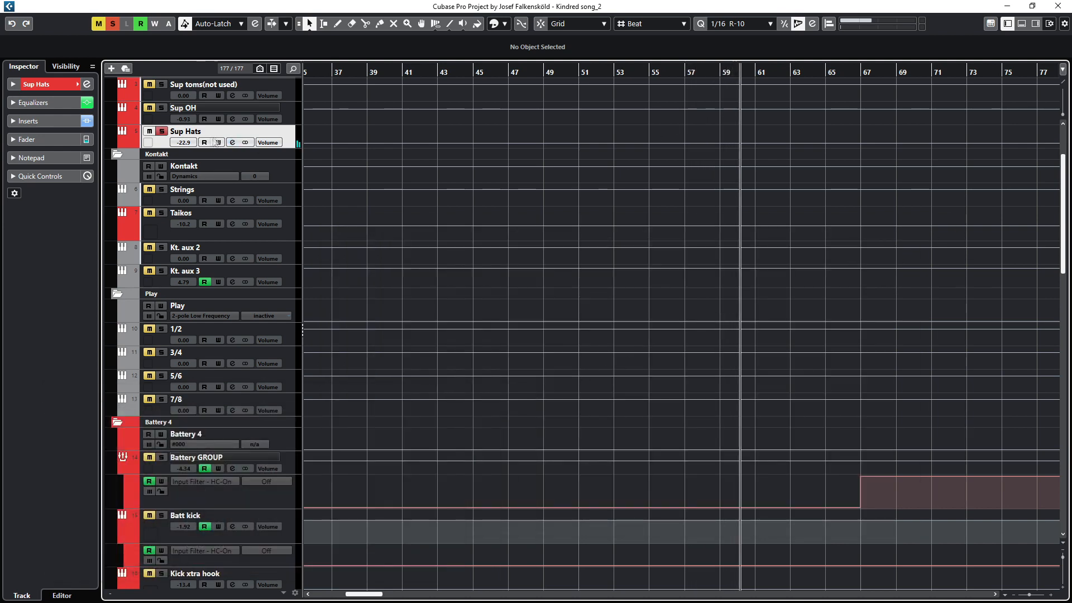
pyautogui.click(162, 131)
# Step: Select the All Drums GROUP track, open its channel settings and open the AR-1 insert
pyautogui.scroll(-5, 478, 291)
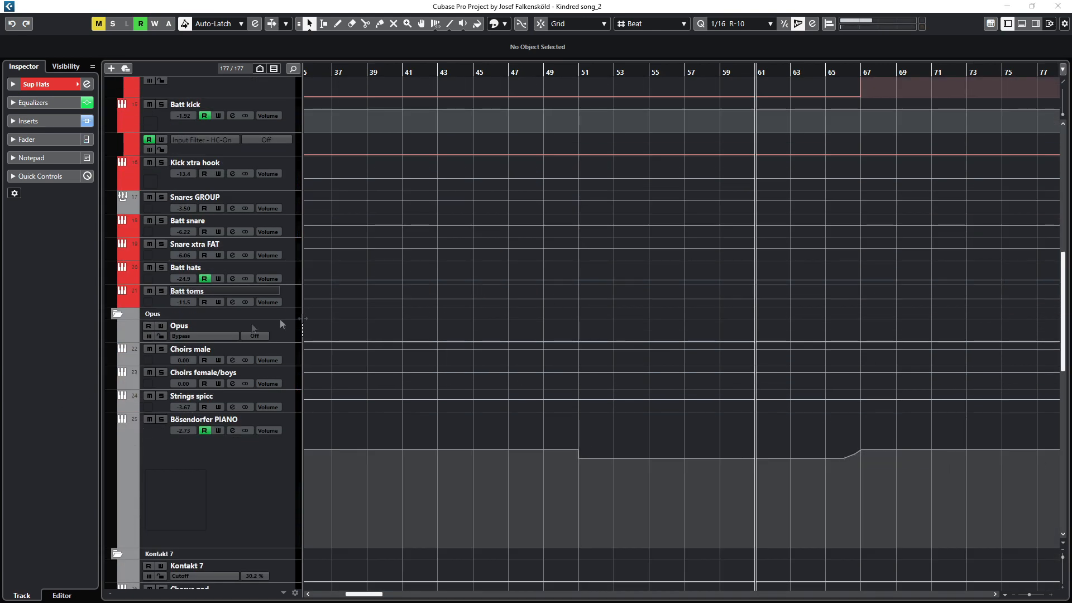
pyautogui.scroll(-6, 397, 328)
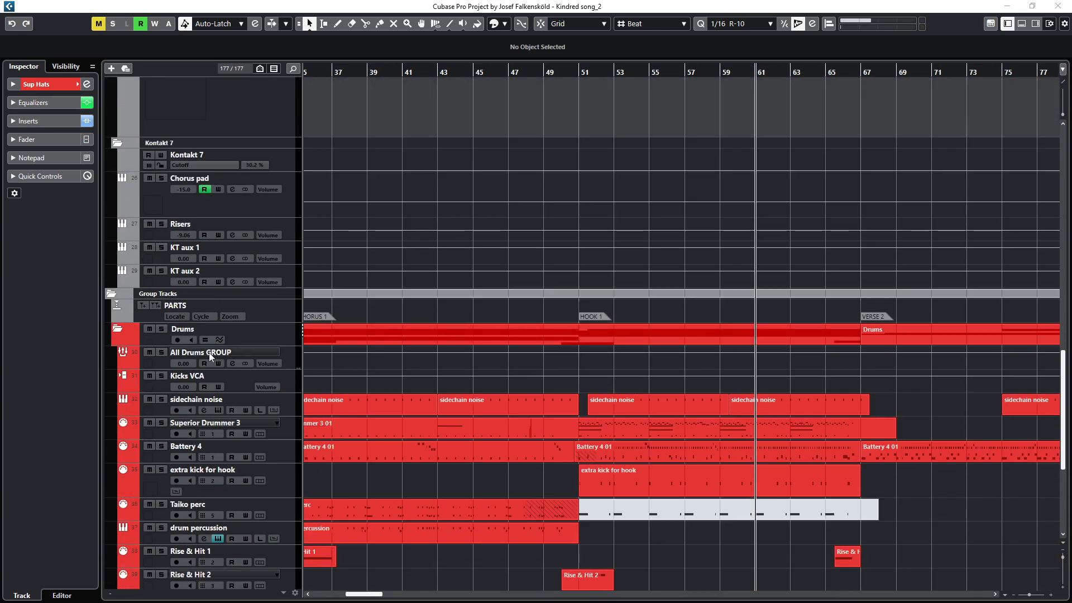
pyautogui.click(210, 356)
pyautogui.press('e')
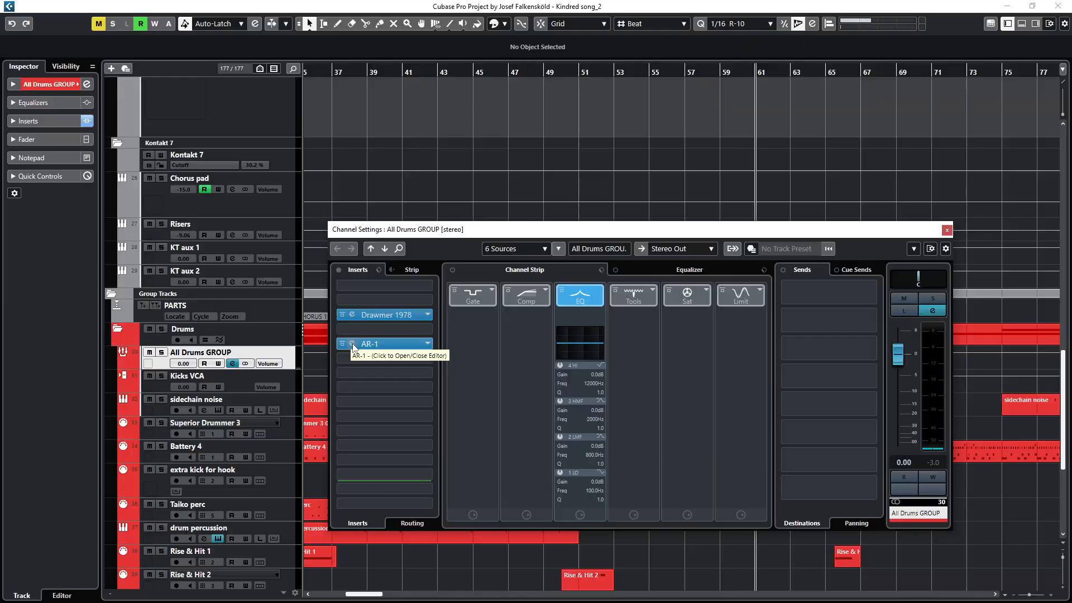
pyautogui.click(353, 345)
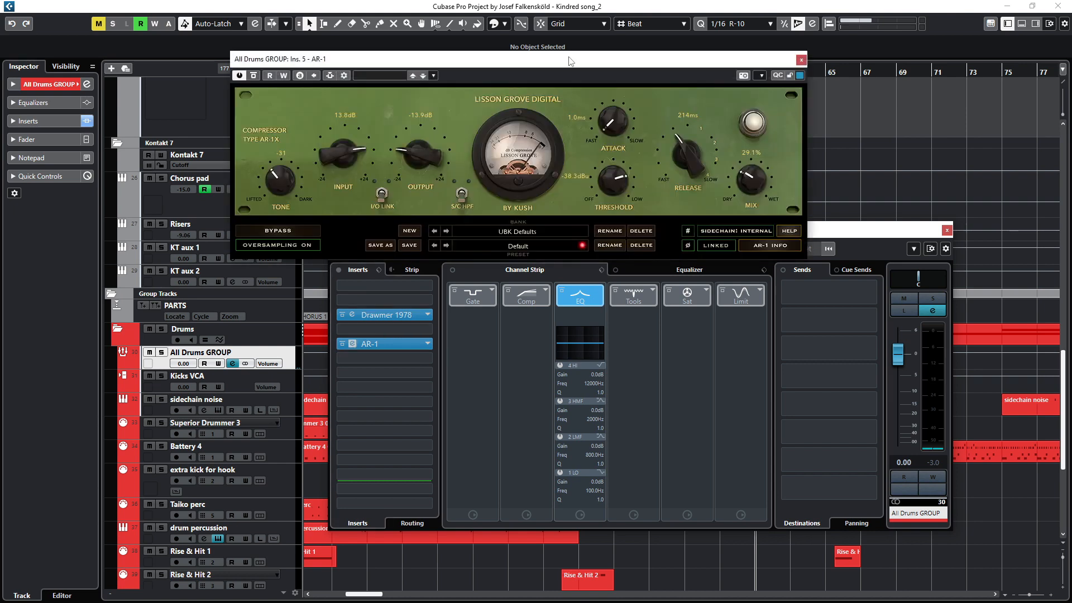
# Step: Solo the All Drums GROUP, play from about bar 52, and toggle the drum percussion track's mute
pyautogui.moveTo(567, 64); pyautogui.dragTo(449, 112)
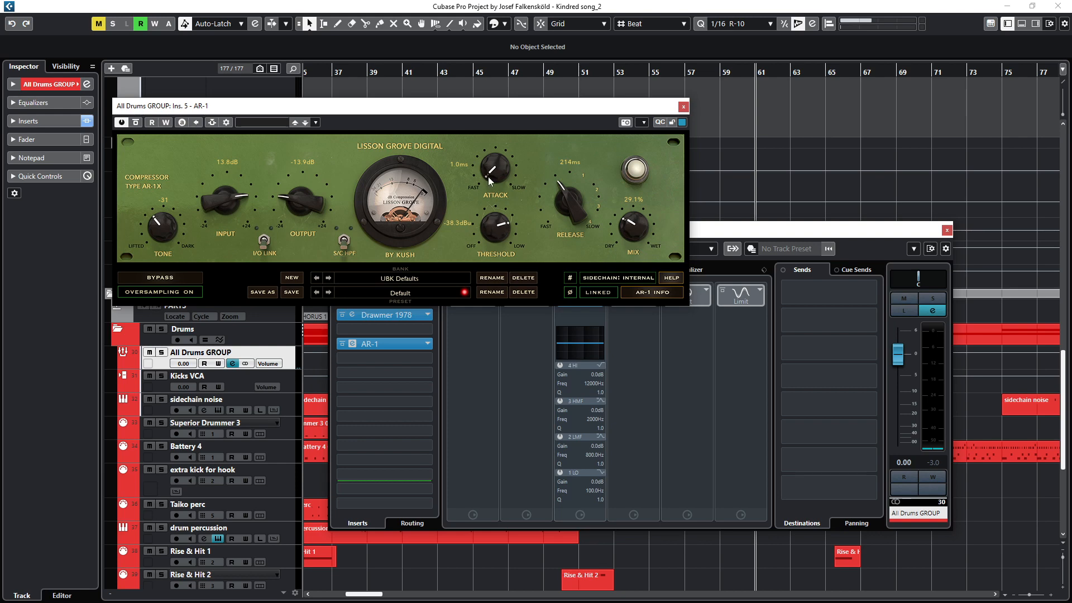
pyautogui.click(605, 73)
pyautogui.press('s')
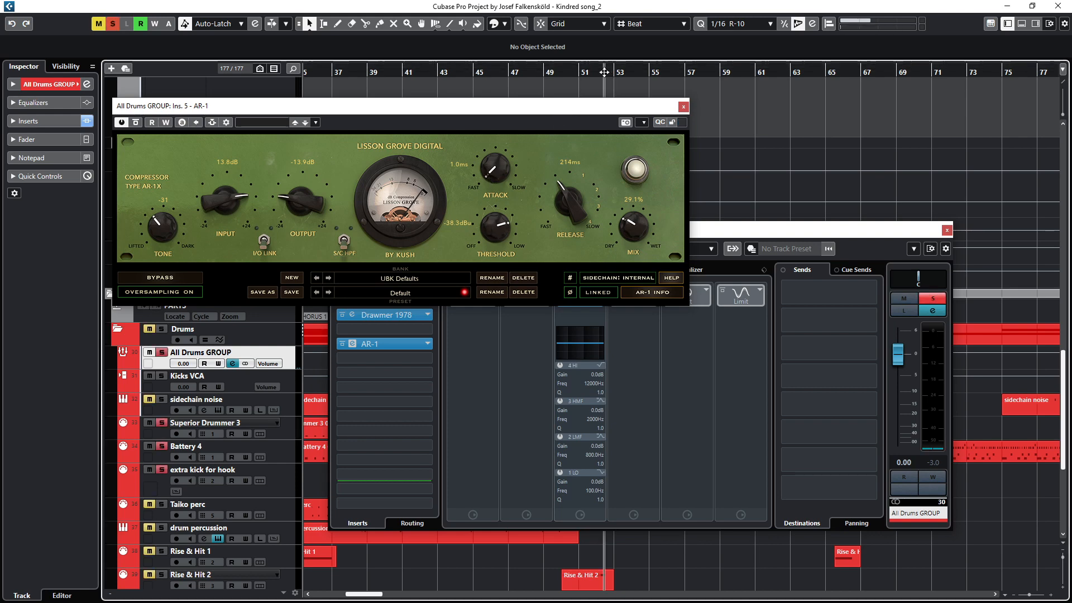
pyautogui.press('space')
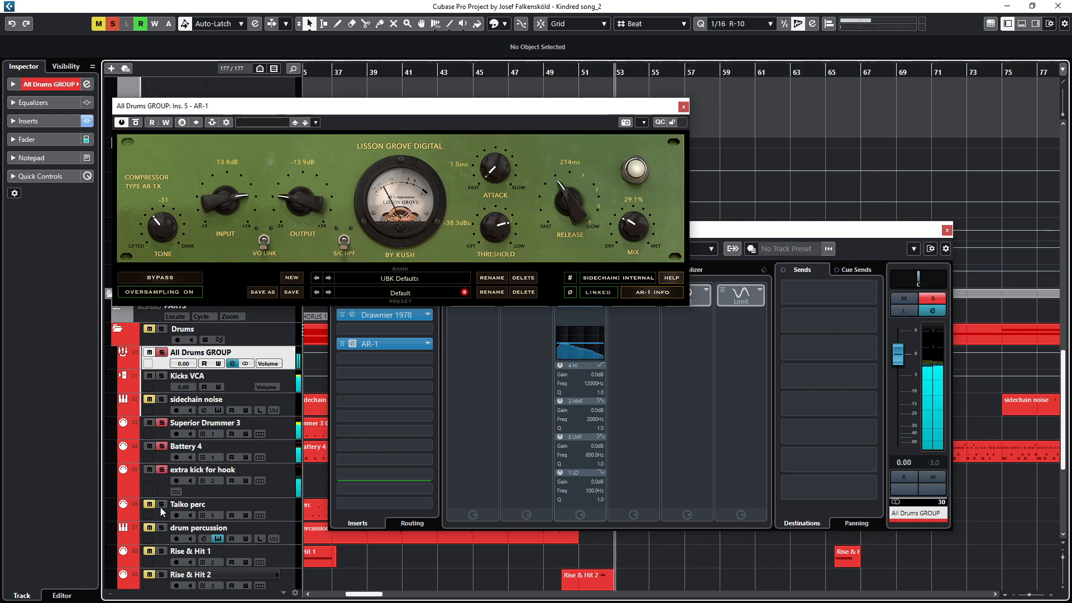
pyautogui.click(162, 527)
pyautogui.click(162, 527)
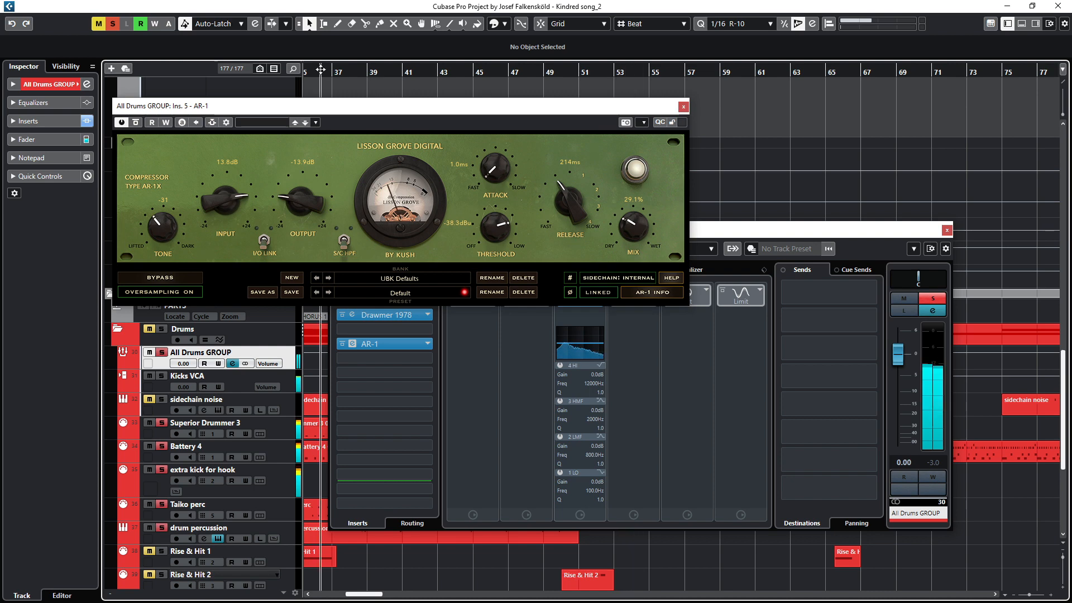
# Step: Close the AR-1 and Channel Settings windows and stop playback
pyautogui.click(683, 106)
pyautogui.click(947, 232)
pyautogui.press('space')
# Step: Select the sidechain noise track and open one of its MIDI parts in the Key Editor
pyautogui.moveTo(371, 259); pyautogui.dragTo(599, 154)
pyautogui.click(197, 294)
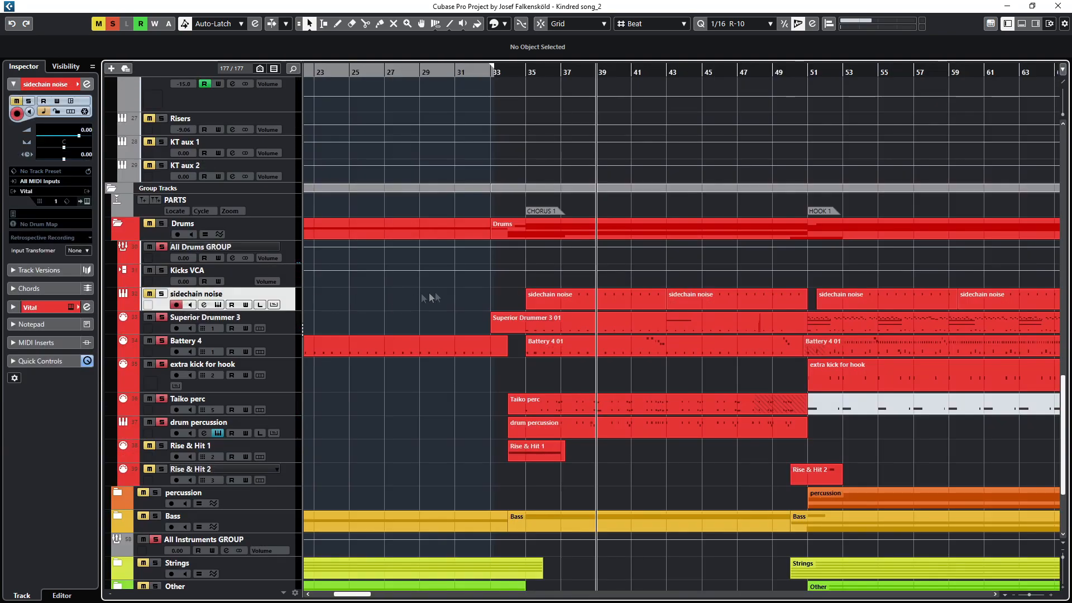
pyautogui.click(577, 300)
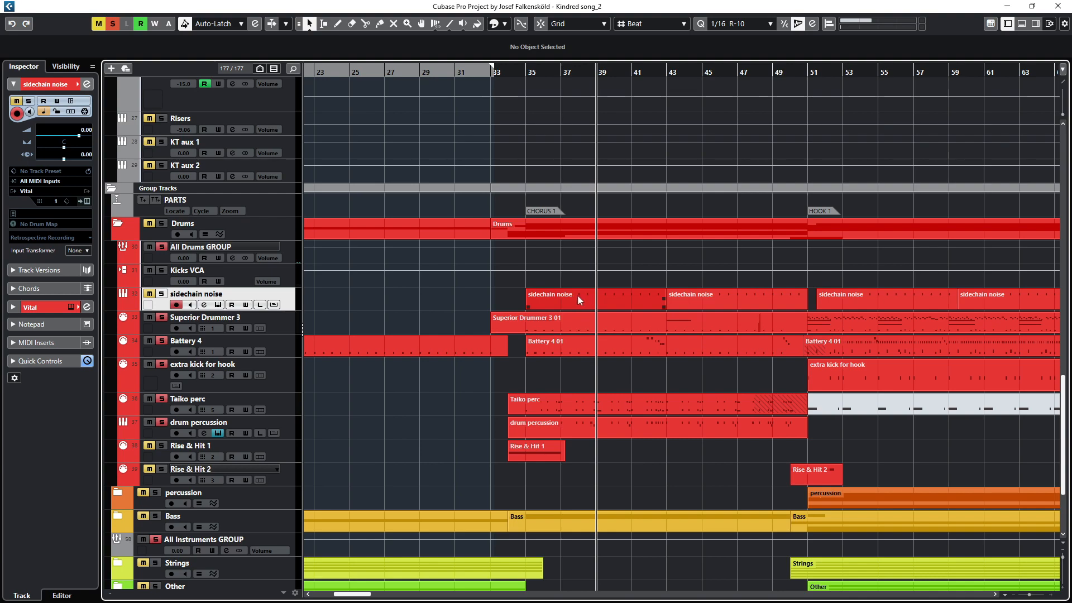
pyautogui.click(409, 301)
pyautogui.scroll(5, 586, 305)
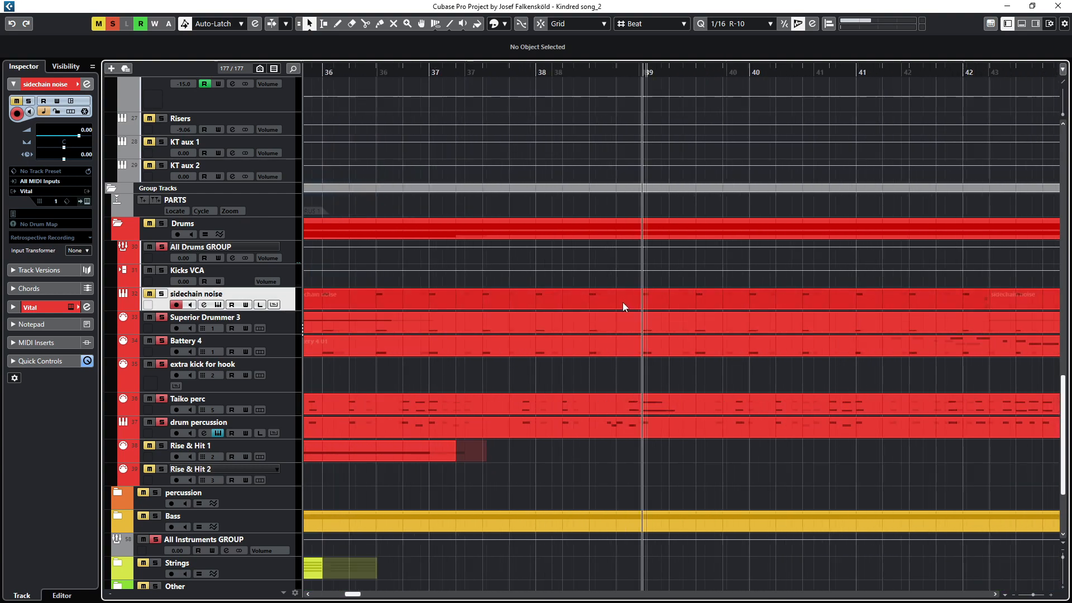
pyautogui.doubleClick(625, 303)
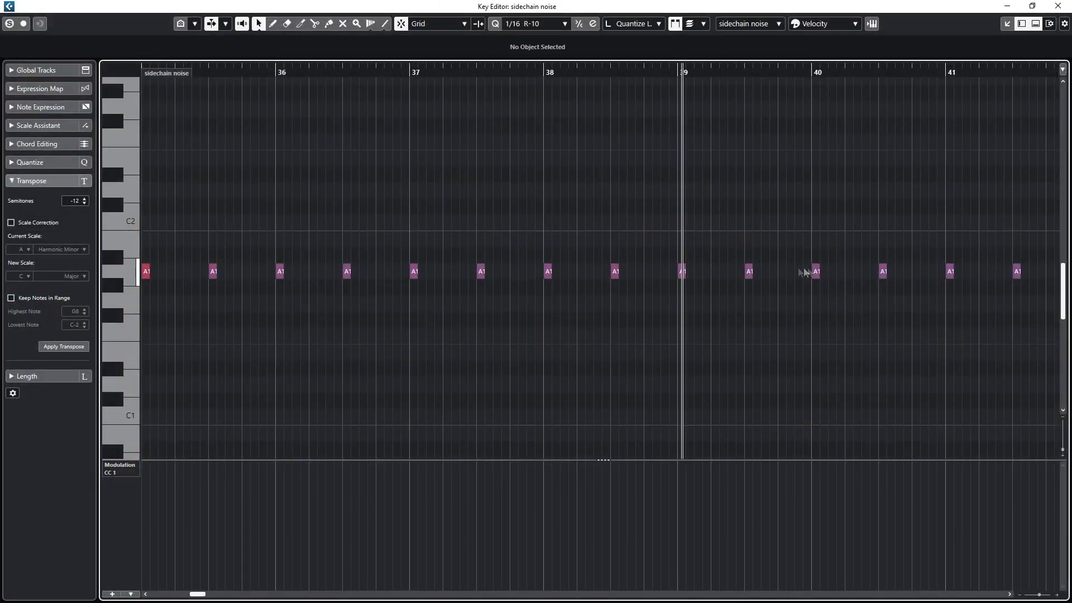
# Step: Close the Key Editor, then open and close the sidechain noise track's channel settings
pyautogui.click(1057, 8)
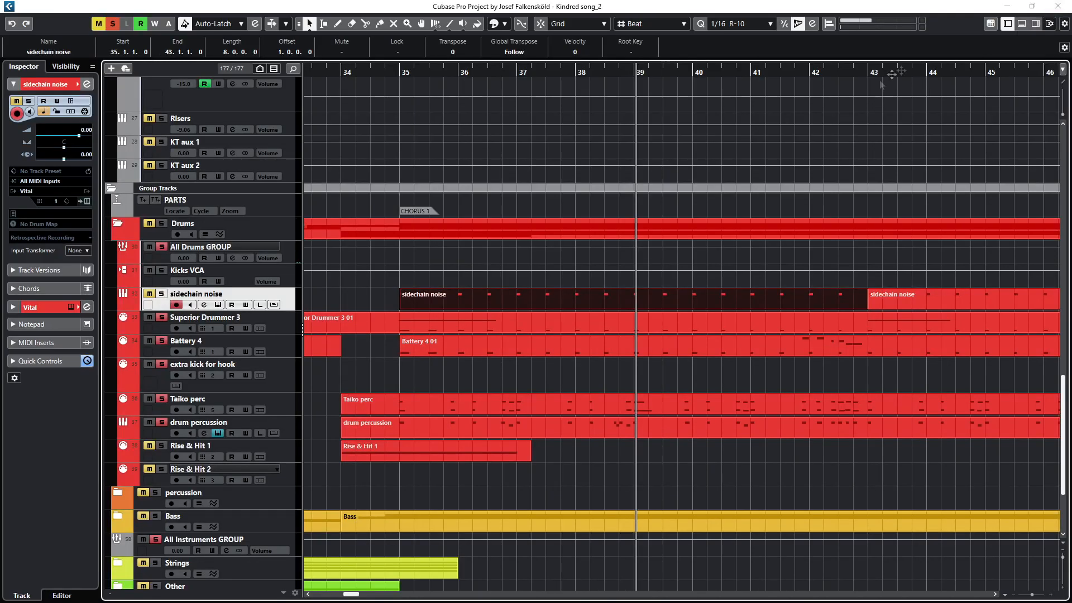
pyautogui.click(203, 304)
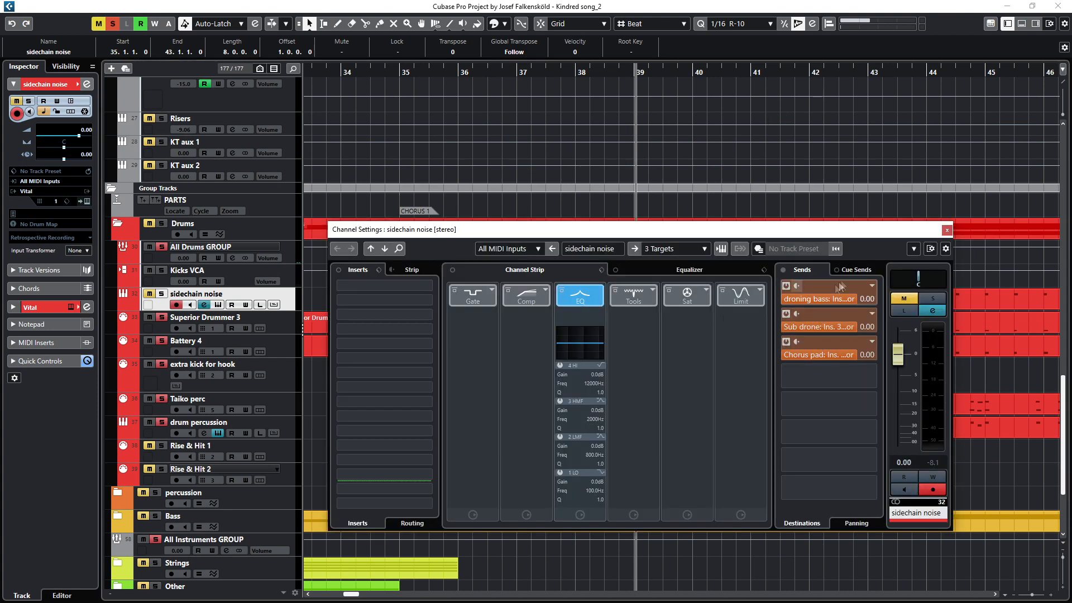
pyautogui.click(948, 230)
# Step: Select the Taiko perc track, find its Taikos Kontakt output channel and open that channel's settings
pyautogui.scroll(-4, 591, 280)
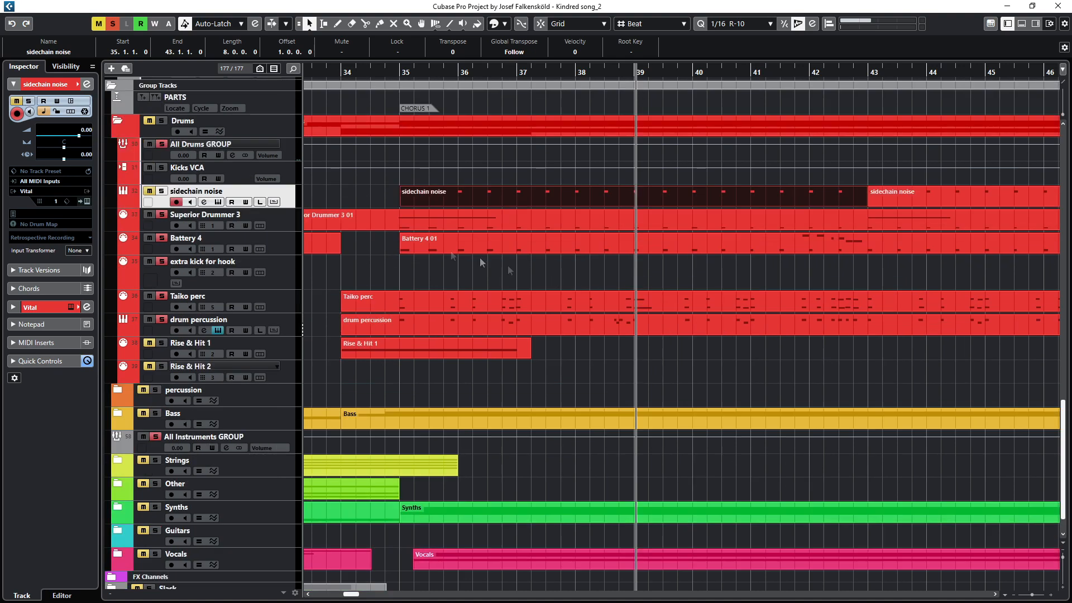
pyautogui.click(184, 297)
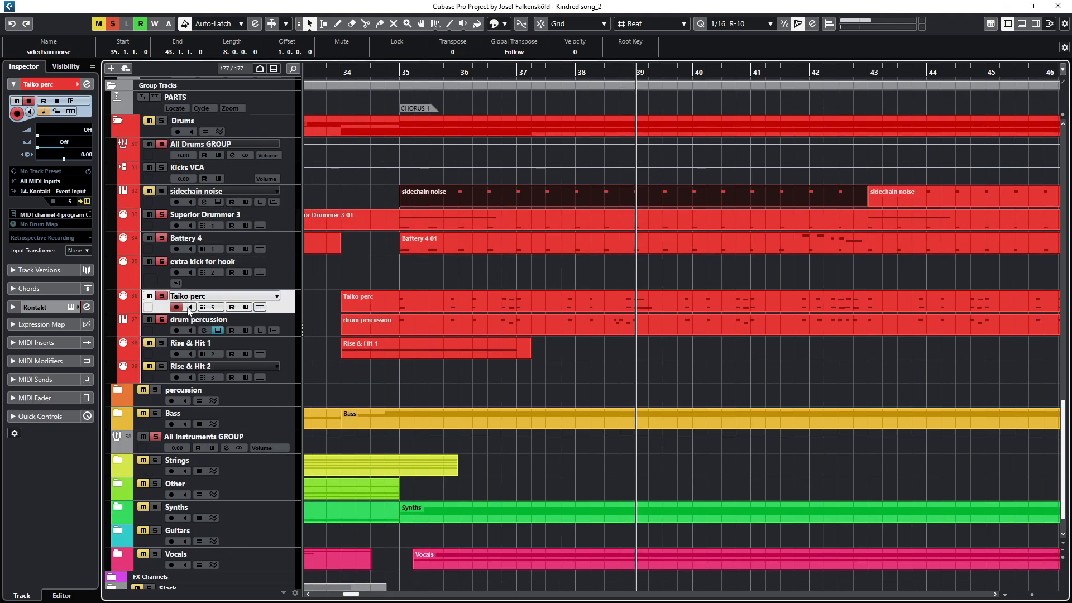
pyautogui.click(187, 320)
pyautogui.click(187, 298)
pyautogui.scroll(20, 386, 292)
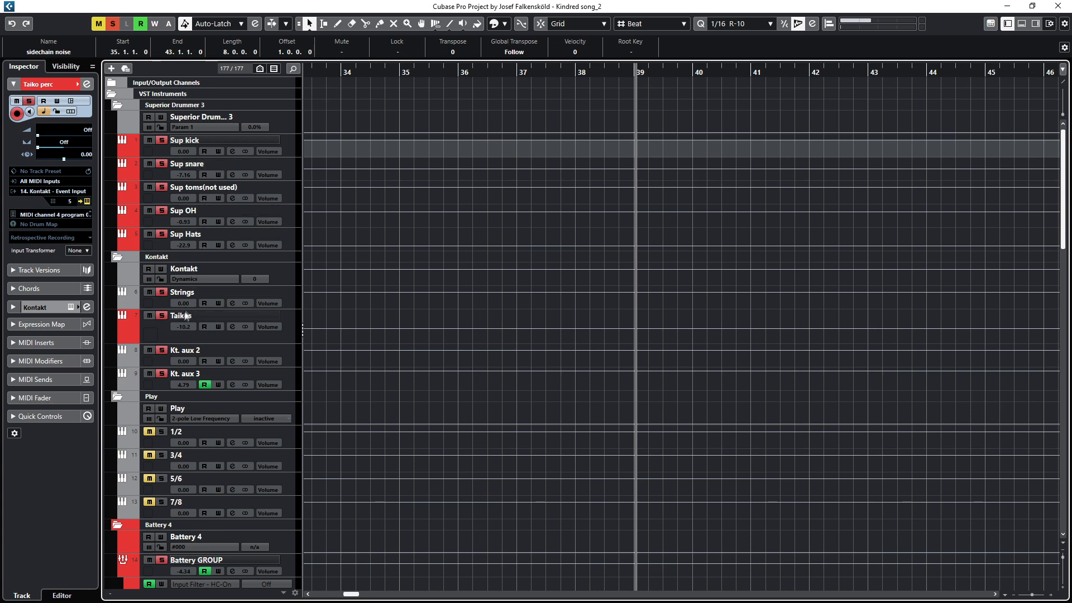
pyautogui.click(186, 315)
pyautogui.click(233, 327)
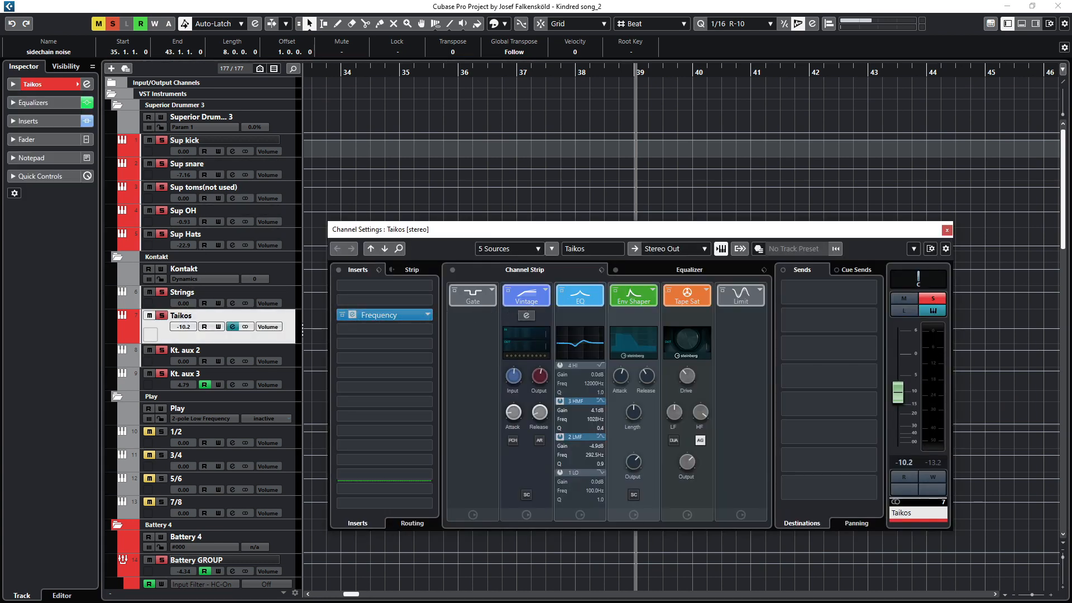
# Step: Open the Taikos channel's Frequency insert, reposition its window, then close it and the Channel Settings window
pyautogui.moveTo(692, 181); pyautogui.dragTo(290, 182)
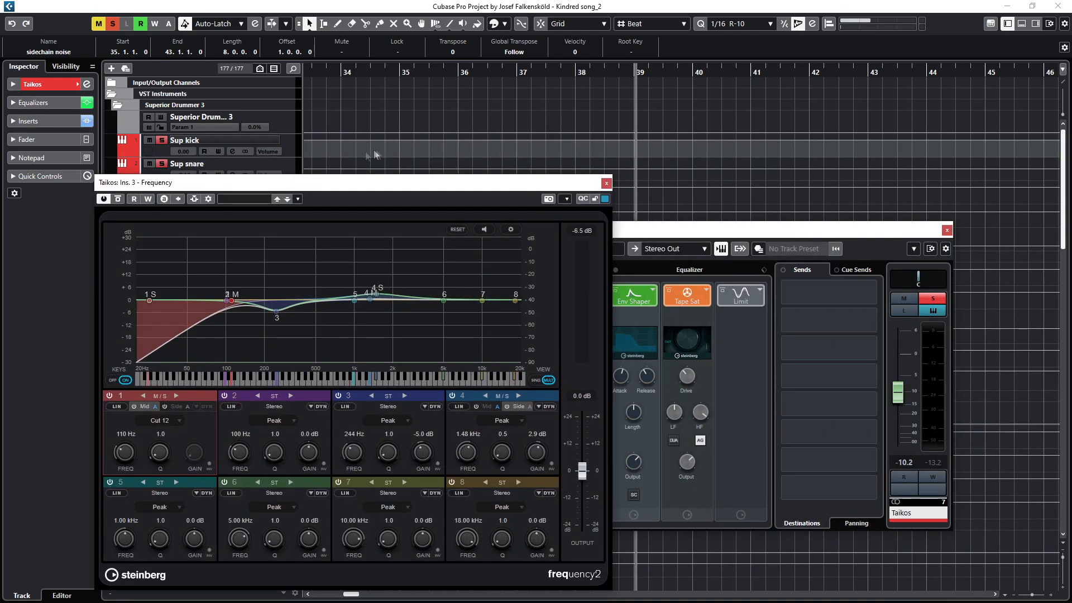
pyautogui.click(113, 24)
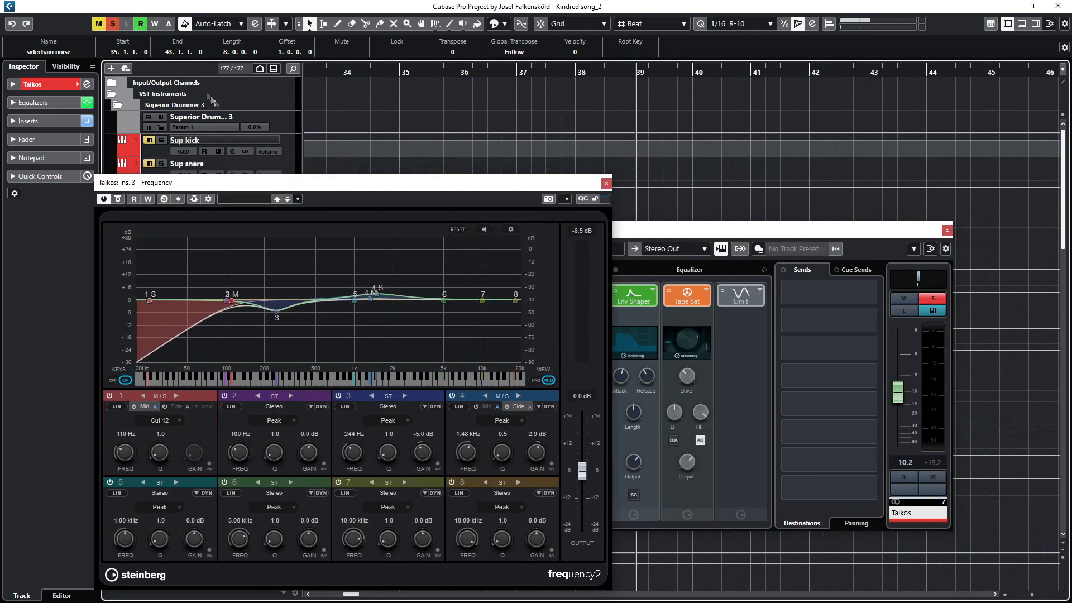
pyautogui.moveTo(227, 191)
pyautogui.mouseDown()
pyautogui.moveTo(384, 190)
pyautogui.moveTo(241, 189)
pyautogui.mouseUp()
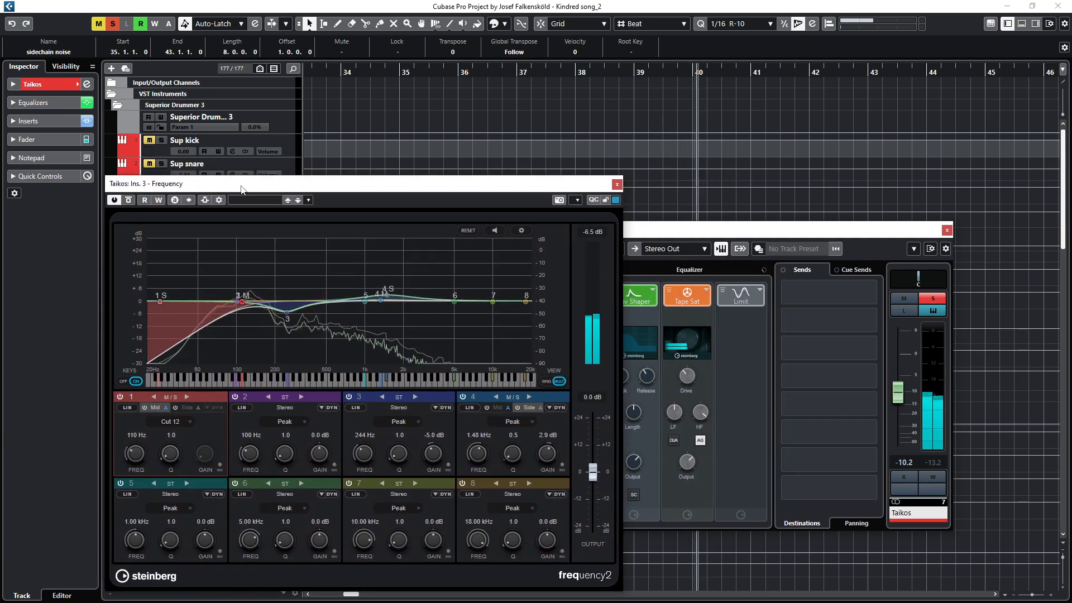
pyautogui.click(617, 184)
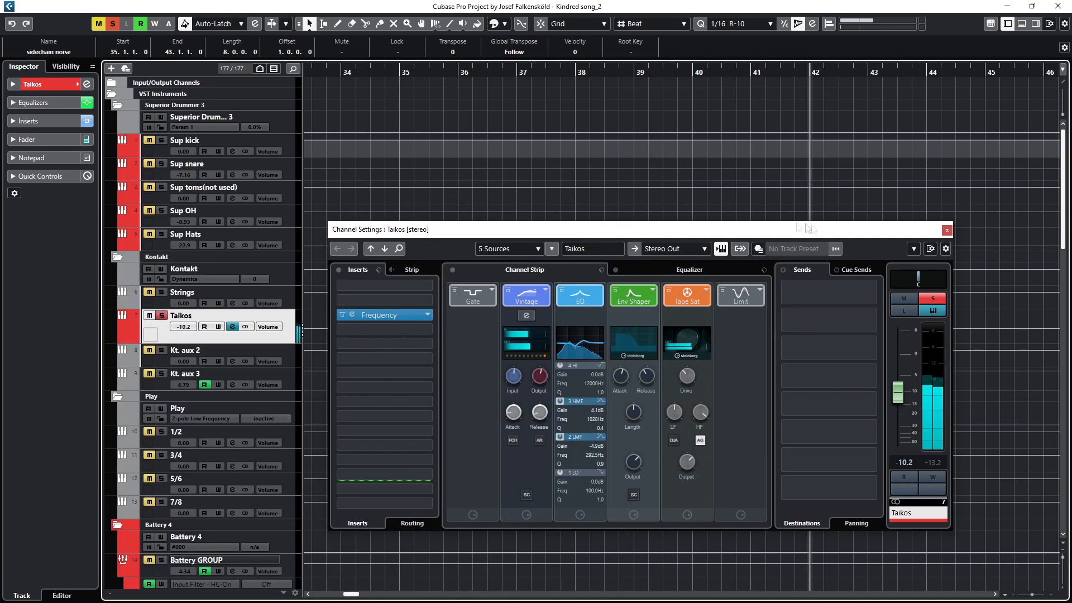
pyautogui.click(948, 230)
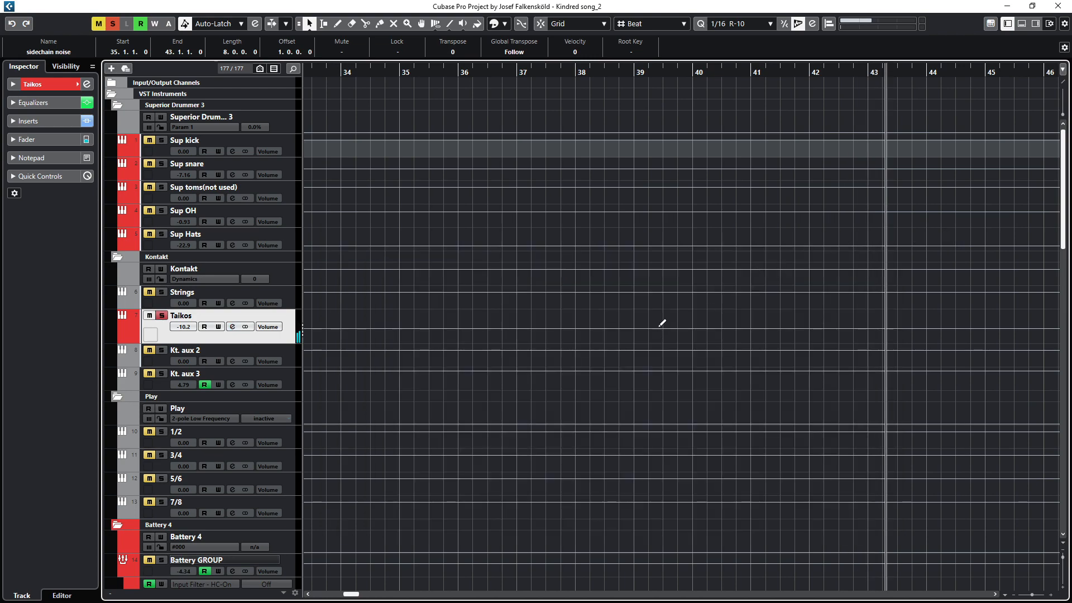
# Step: Toggle the drum percussion track's solo while locating playback to bar 35
pyautogui.scroll(-15, 661, 324)
pyautogui.scroll(-3, 660, 323)
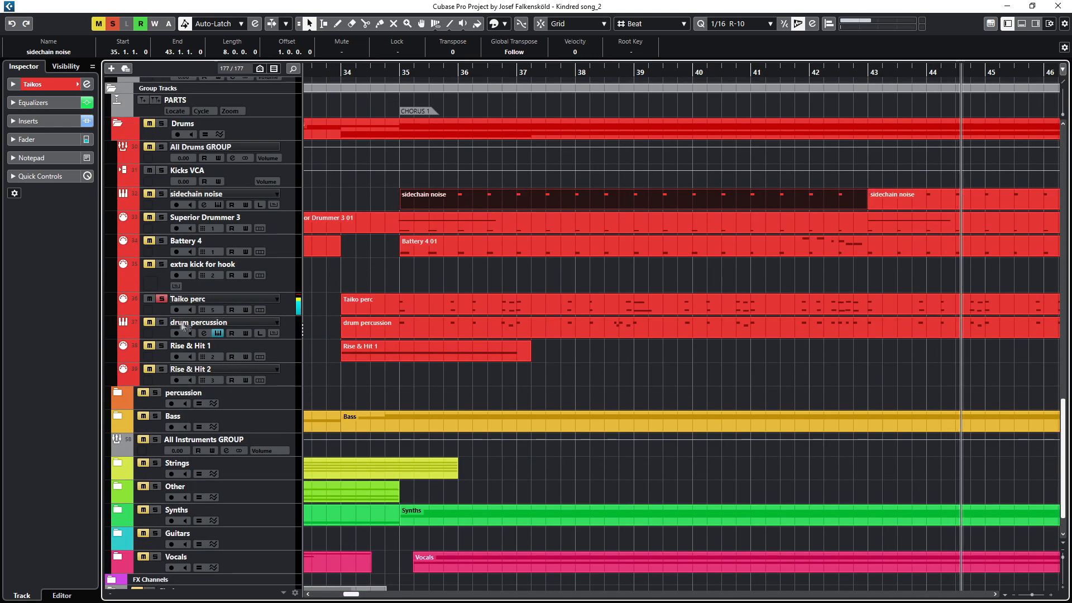
pyautogui.click(161, 322)
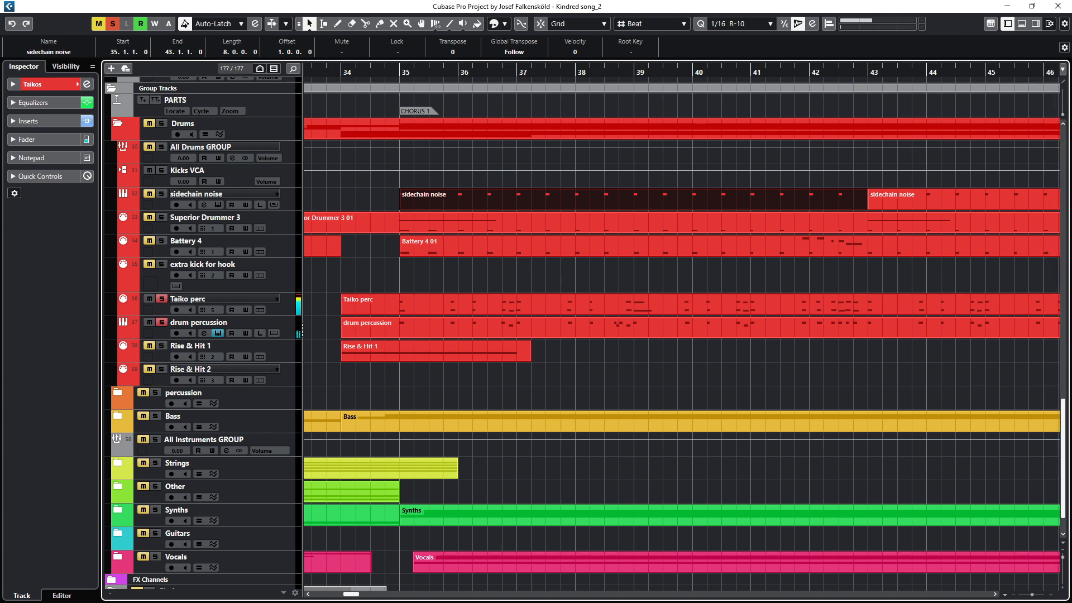
pyautogui.click(399, 72)
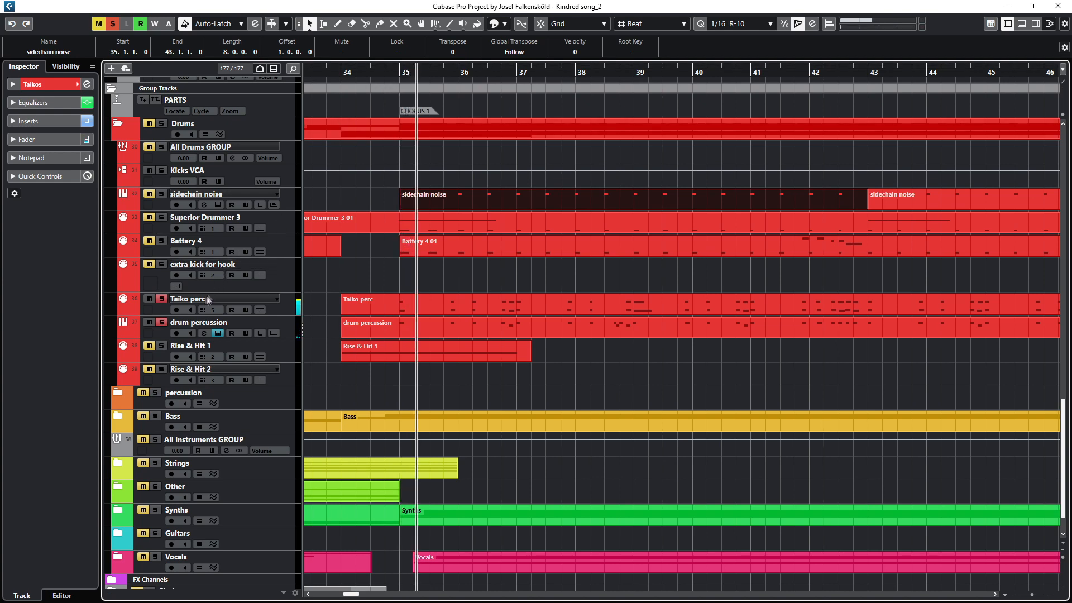
pyautogui.click(162, 324)
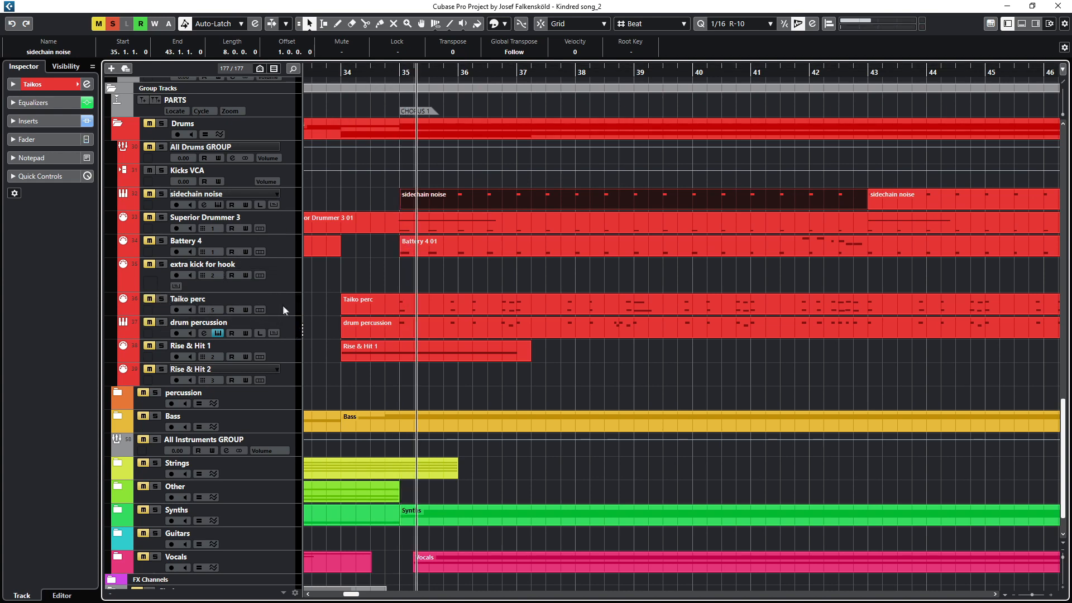
# Step: Expand the percussion folder, scroll to its parts around bars 49–67 and start playback
pyautogui.click(132, 394)
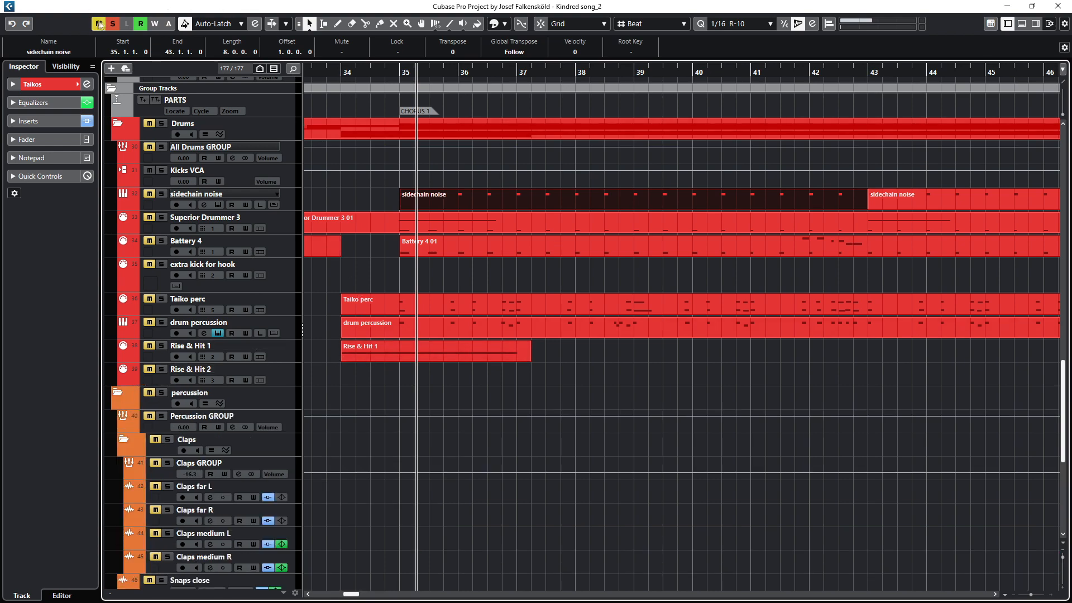
pyautogui.scroll(-5, 431, 350)
pyautogui.hscroll(10, 530, 352)
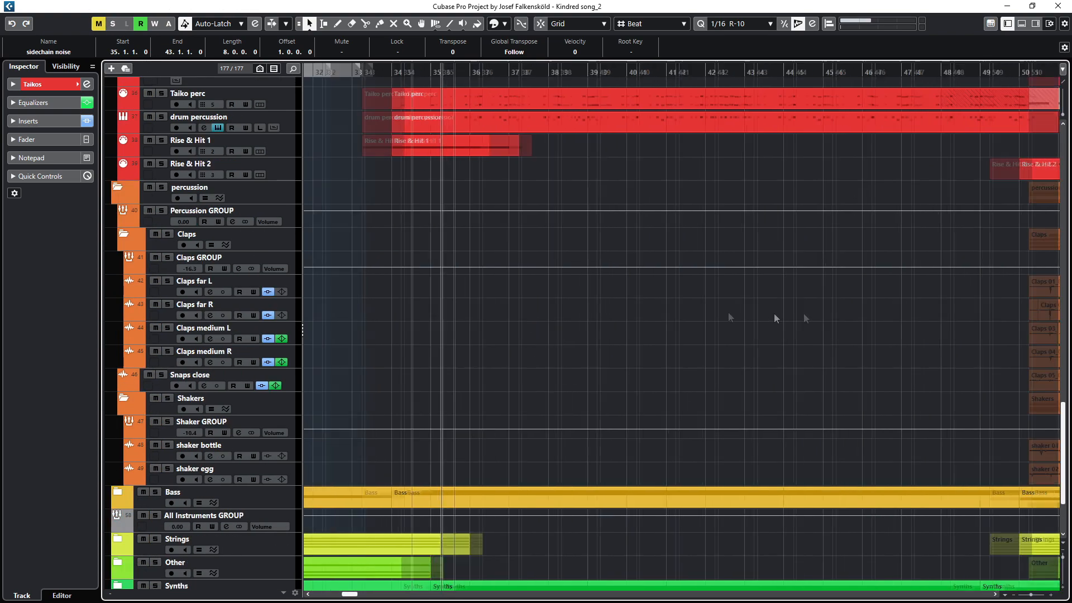
pyautogui.hscroll(3, 589, 328)
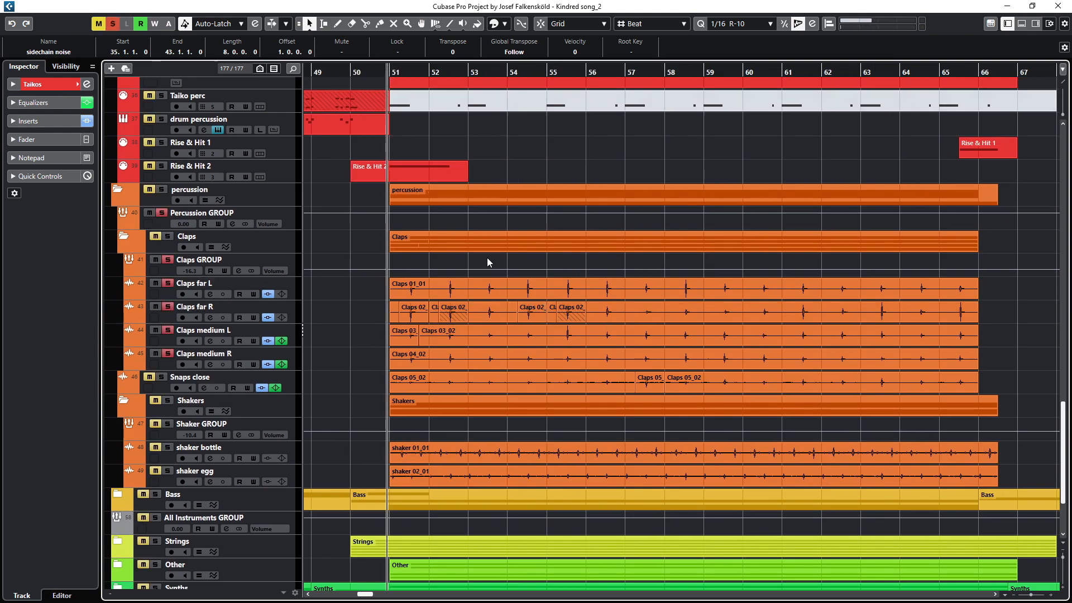
pyautogui.press('space')
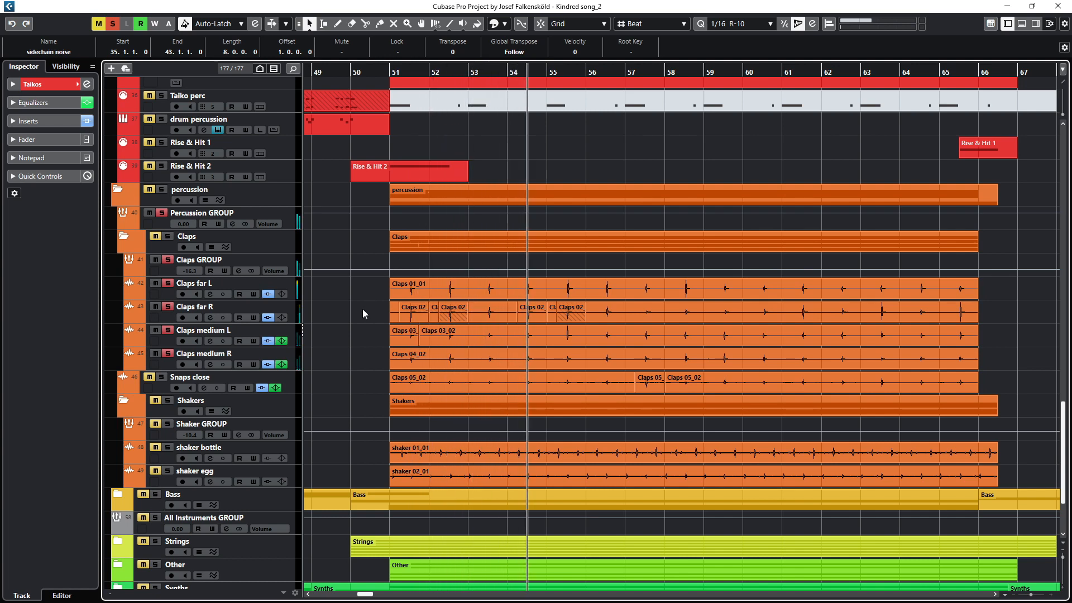
# Step: Audition the shakers by soloing shaker bottle and shaker egg in turn
pyautogui.scroll(-3, 364, 302)
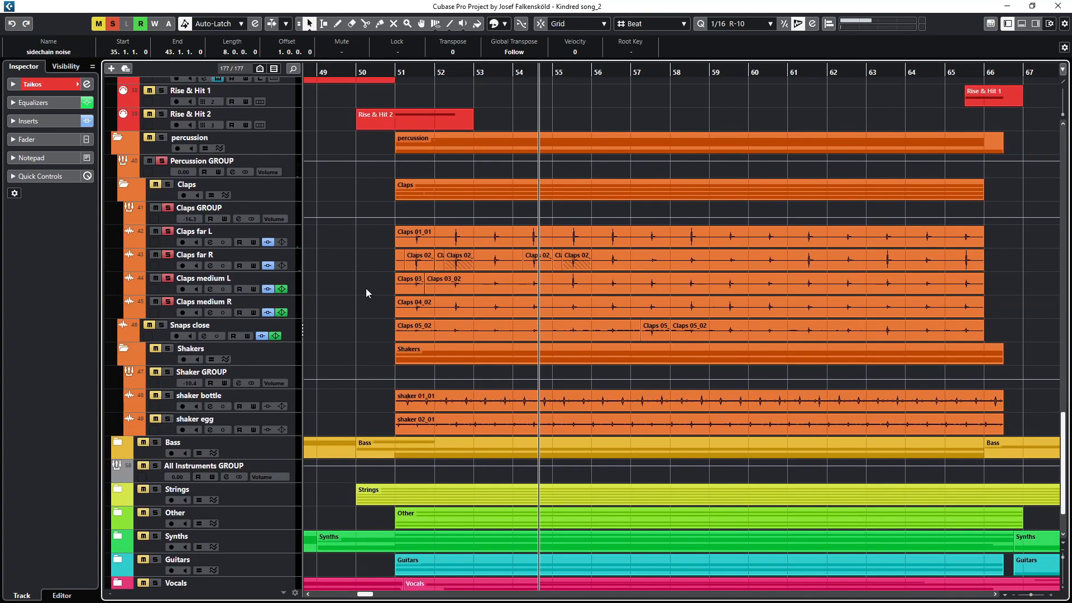
pyautogui.click(167, 208)
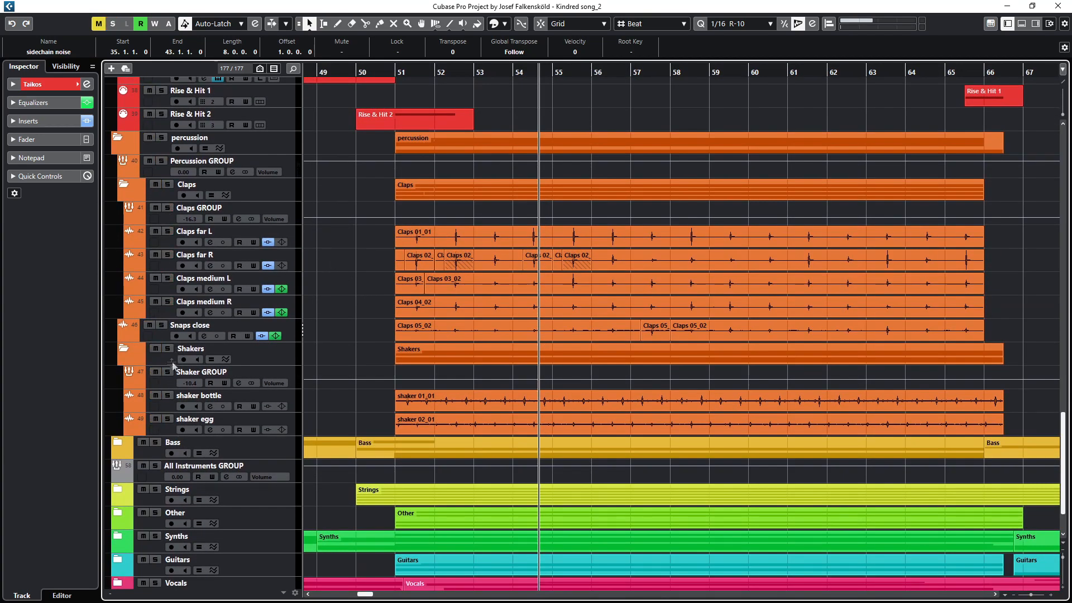
pyautogui.click(168, 396)
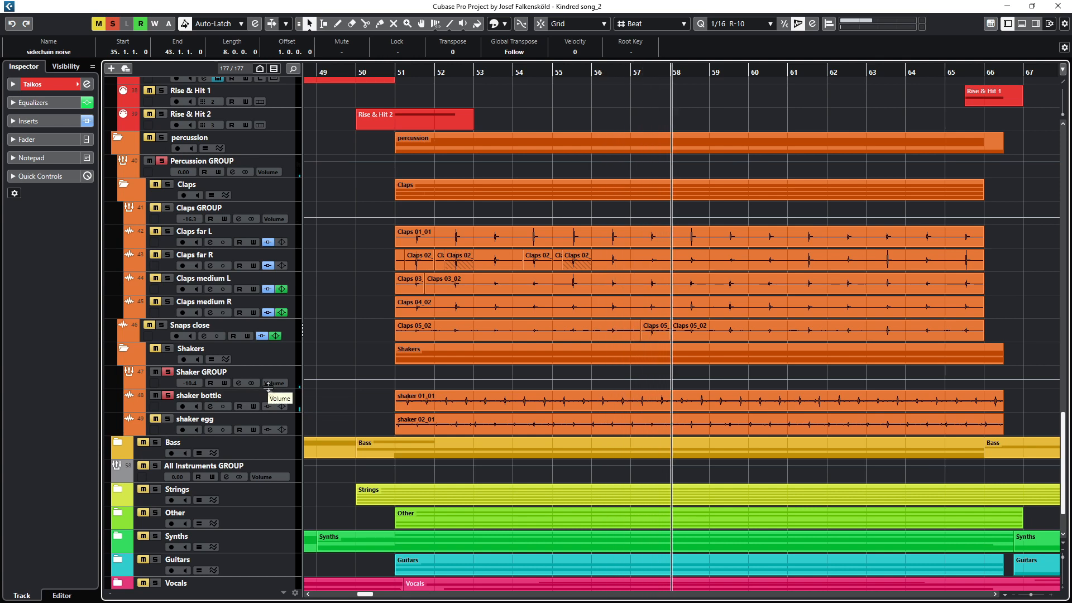
pyautogui.click(167, 420)
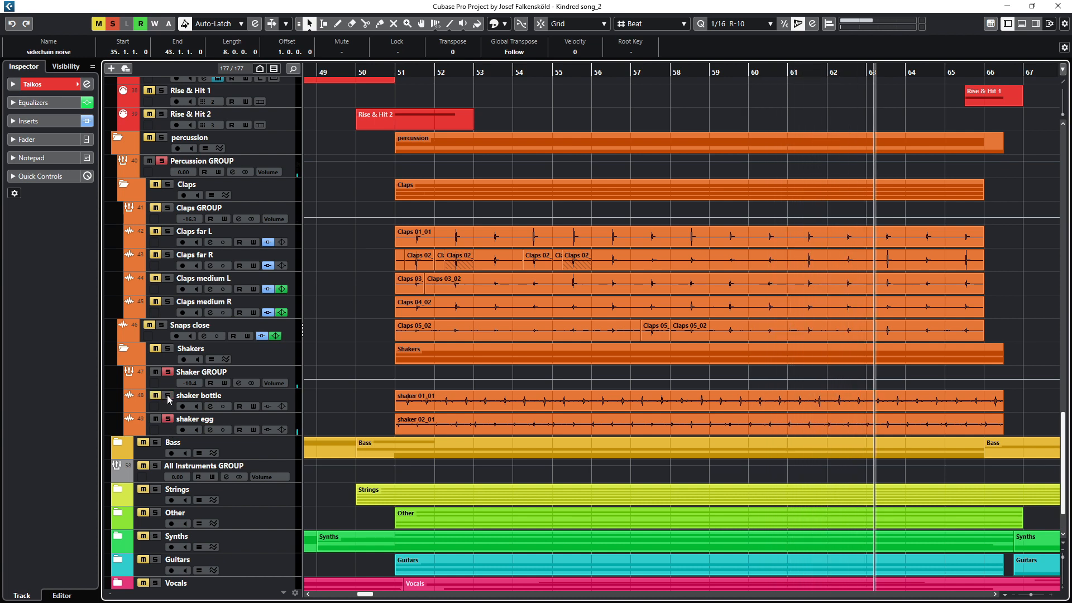
pyautogui.click(168, 397)
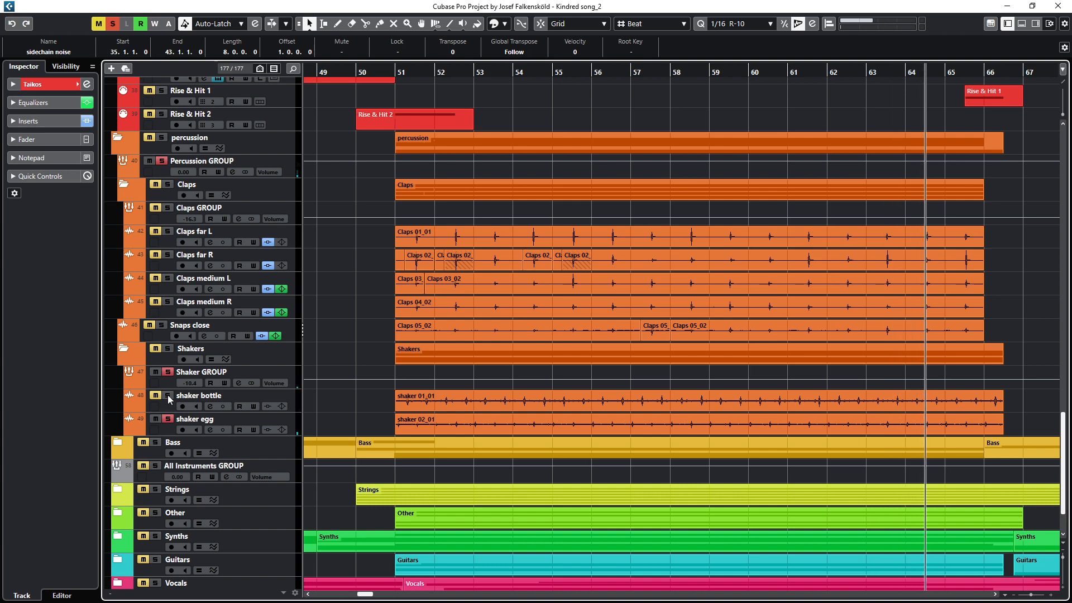
# Step: Play from bar 51, open shaker bottle's channel settings to view its equalizer, switch to shaker egg, and close the window
pyautogui.click(397, 70)
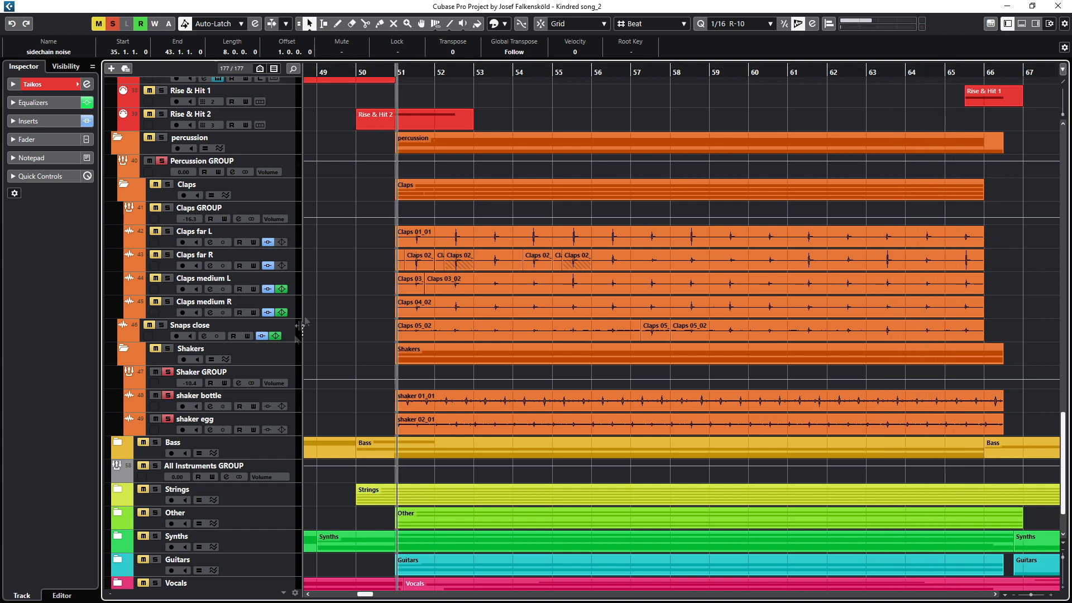
pyautogui.click(217, 391)
pyautogui.click(210, 406)
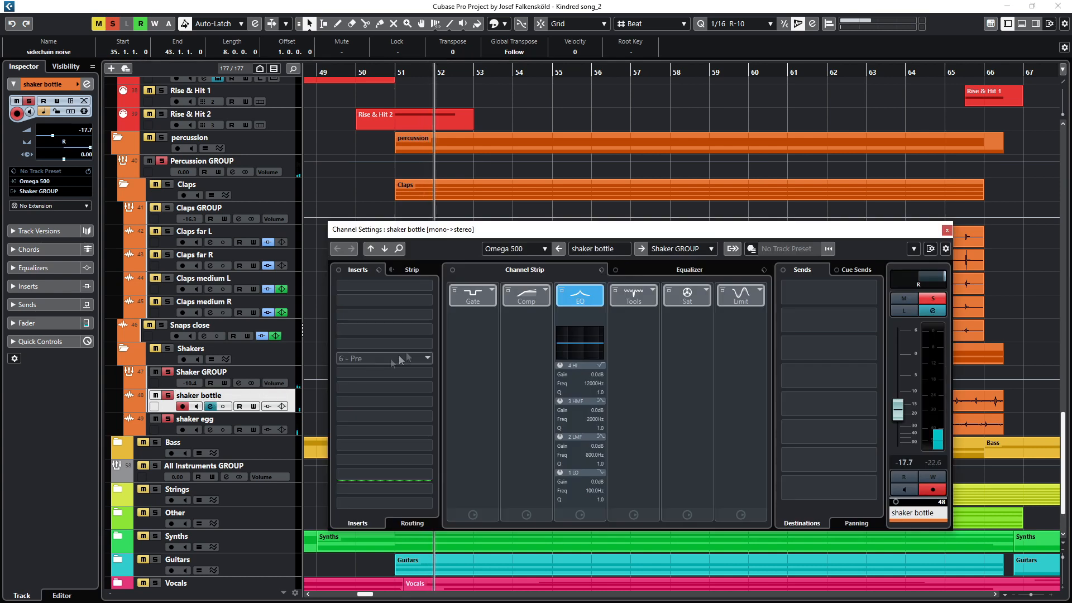
pyautogui.click(664, 273)
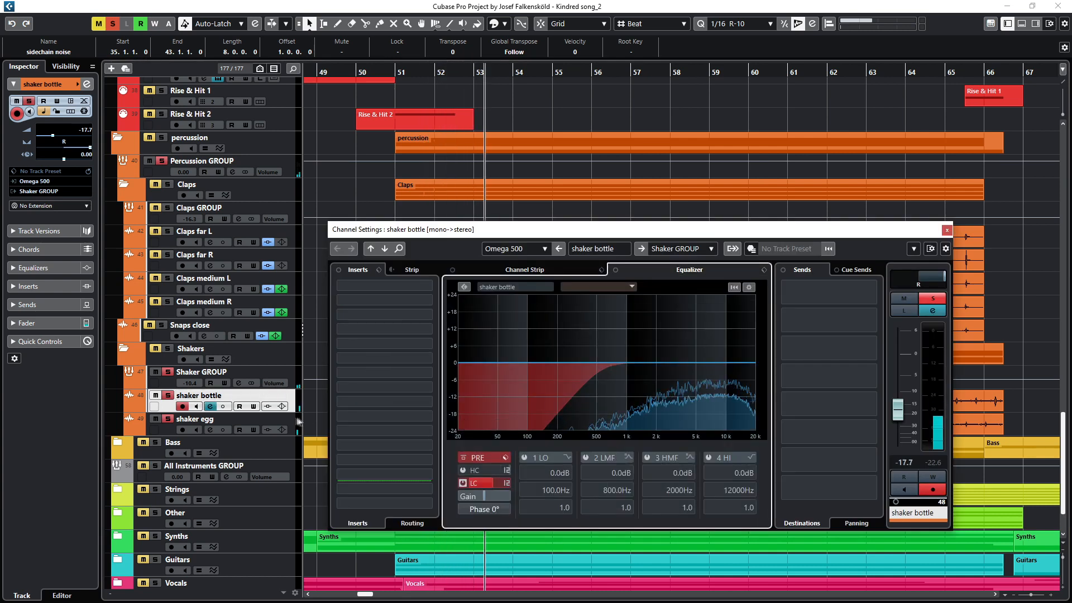
pyautogui.click(256, 423)
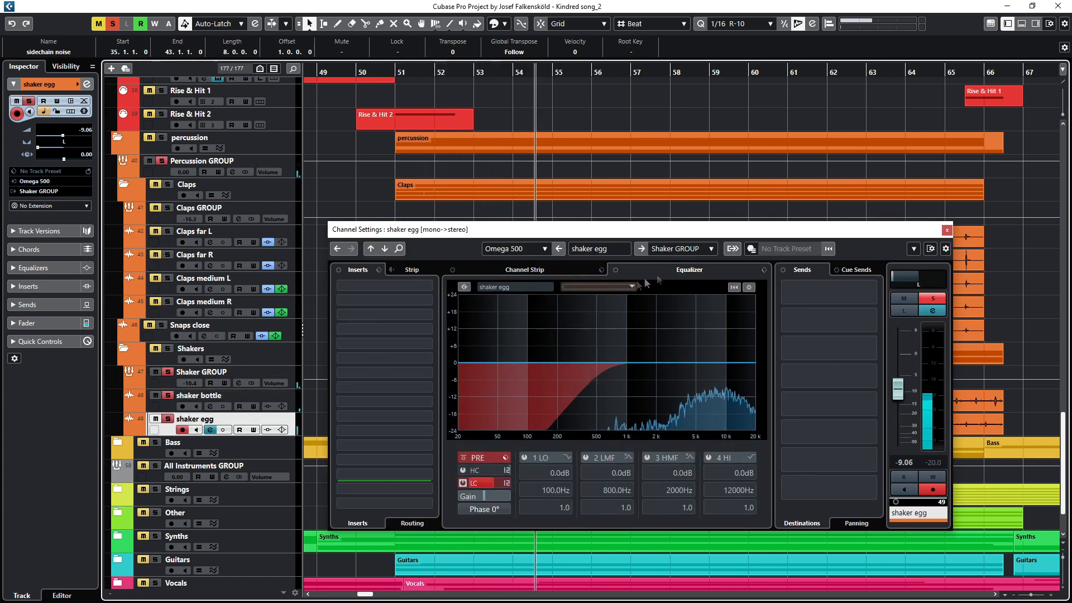
pyautogui.click(947, 230)
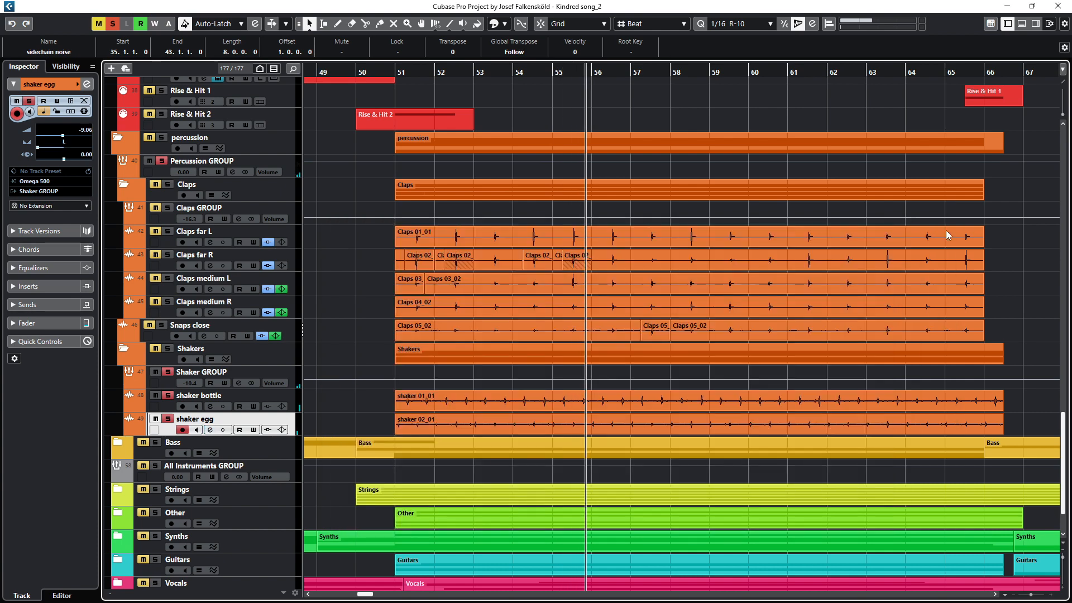
# Step: Solo the Shaker GROUP and play back from bar 51, then stop playback
pyautogui.click(167, 372)
pyautogui.scroll(10, 335, 320)
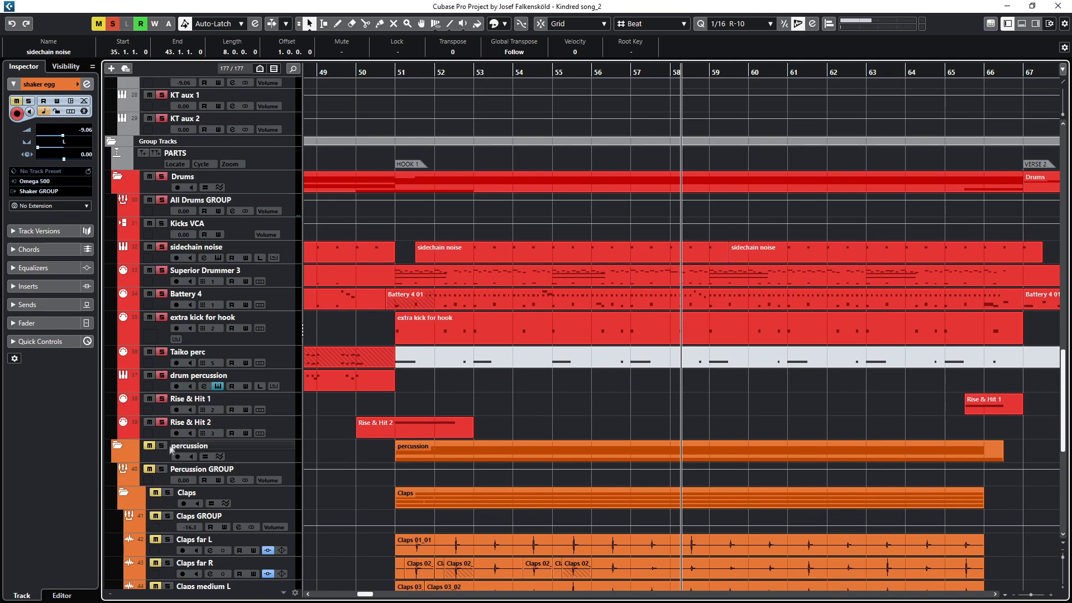
pyautogui.scroll(-7, 687, 335)
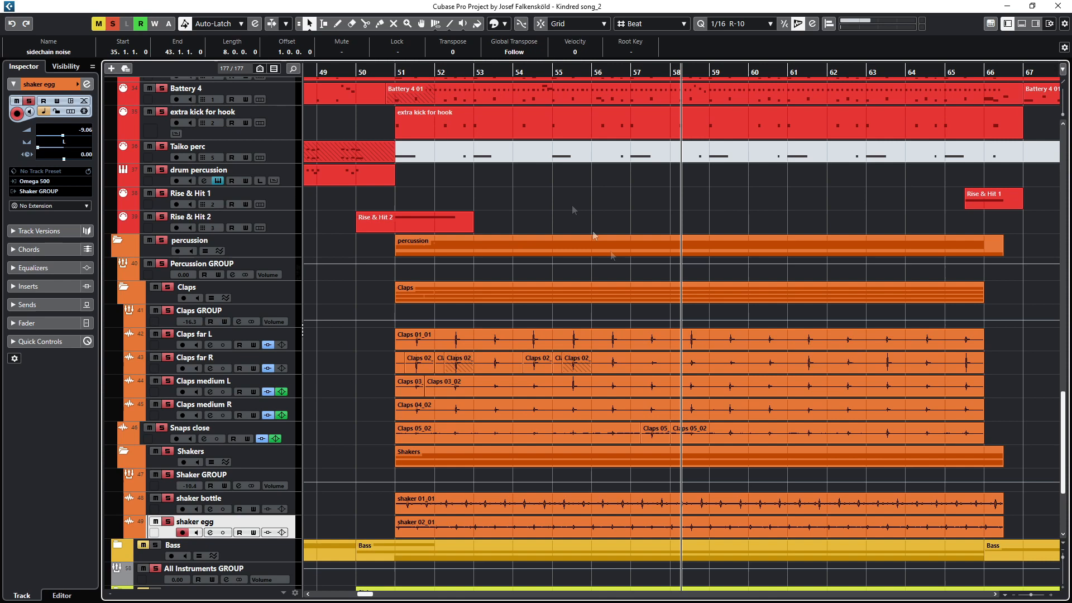
pyautogui.click(395, 72)
pyautogui.press('F3')
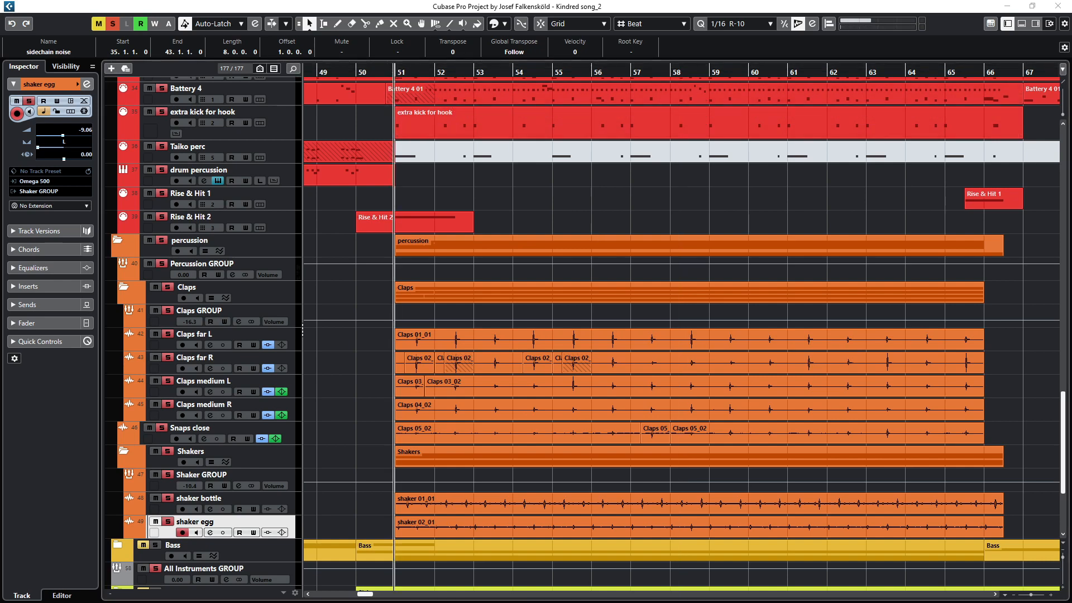
pyautogui.click(580, 134)
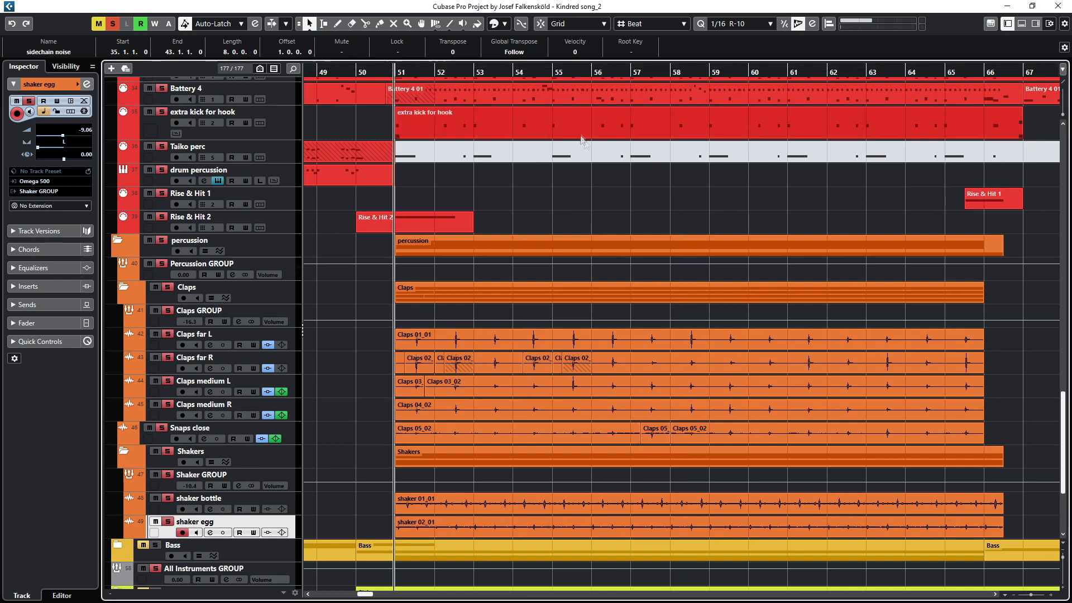
pyautogui.press('space')
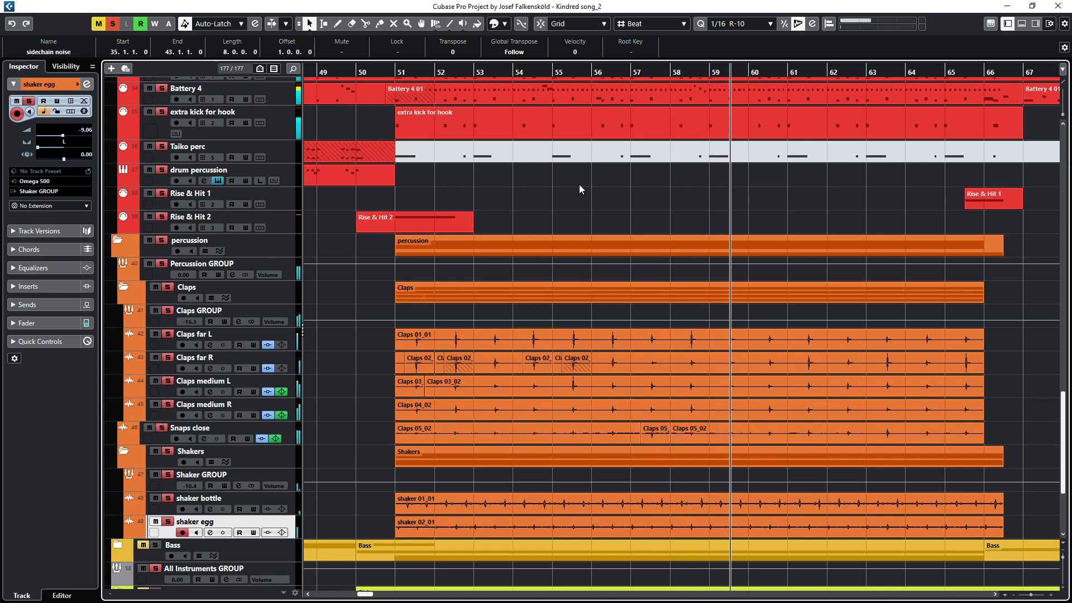
pyautogui.press('space')
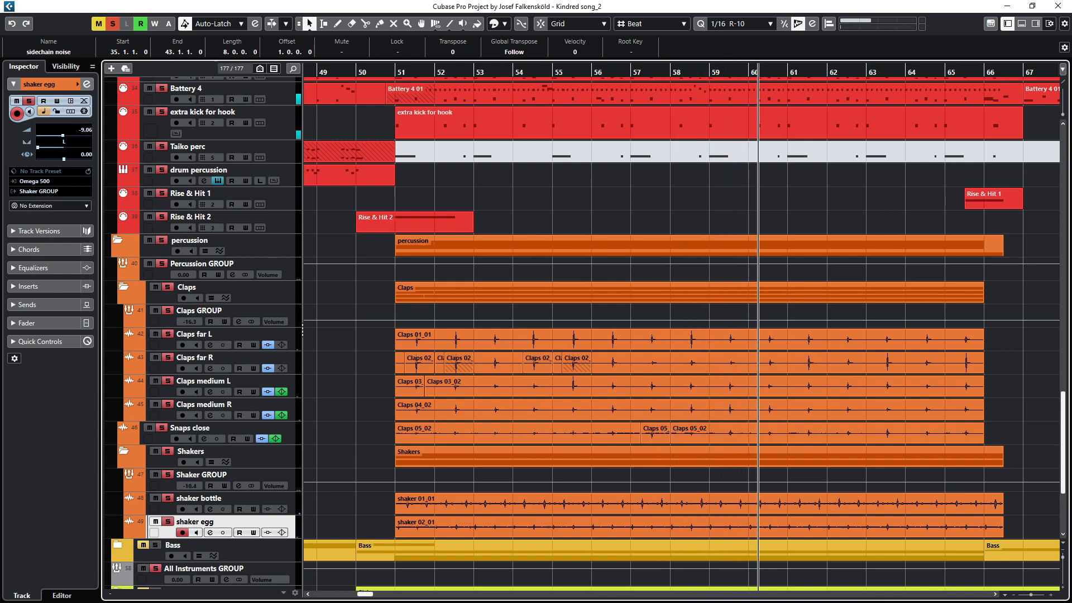
# Step: Collapse the percussion folder and expand the Bass folder to show its tracks
pyautogui.click(122, 377)
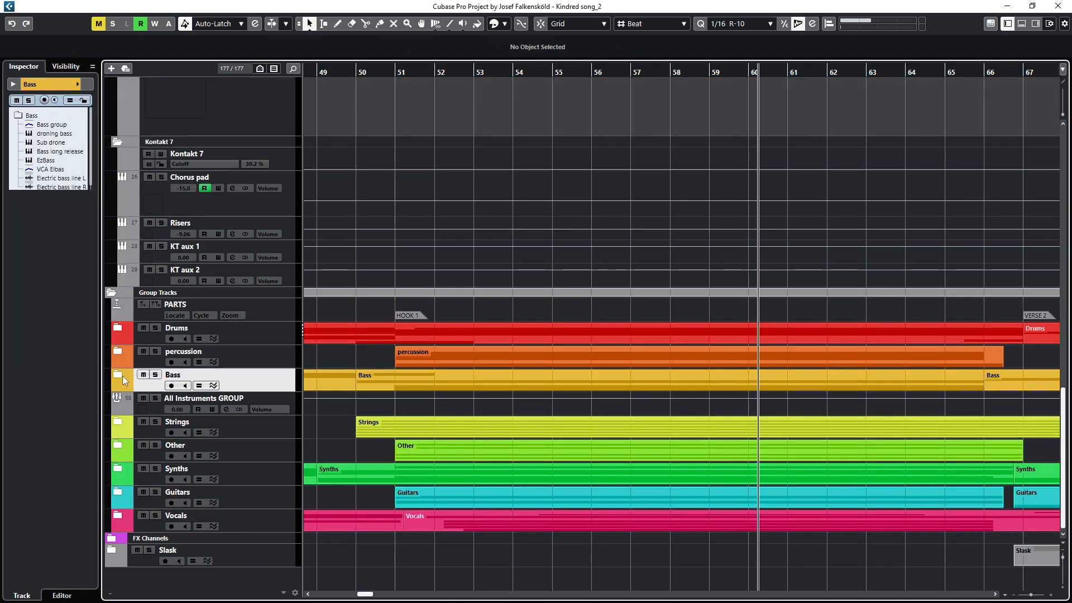
pyautogui.click(118, 378)
pyautogui.scroll(-3, 433, 342)
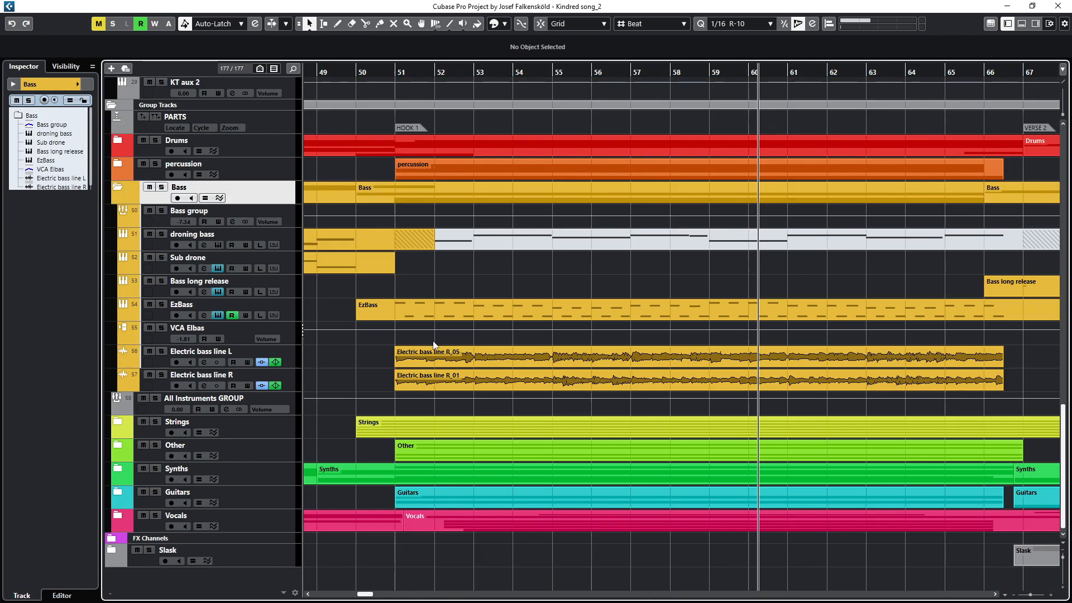
pyautogui.moveTo(381, 312); pyautogui.dragTo(1050, 309)
pyautogui.scroll(-3, 423, 313)
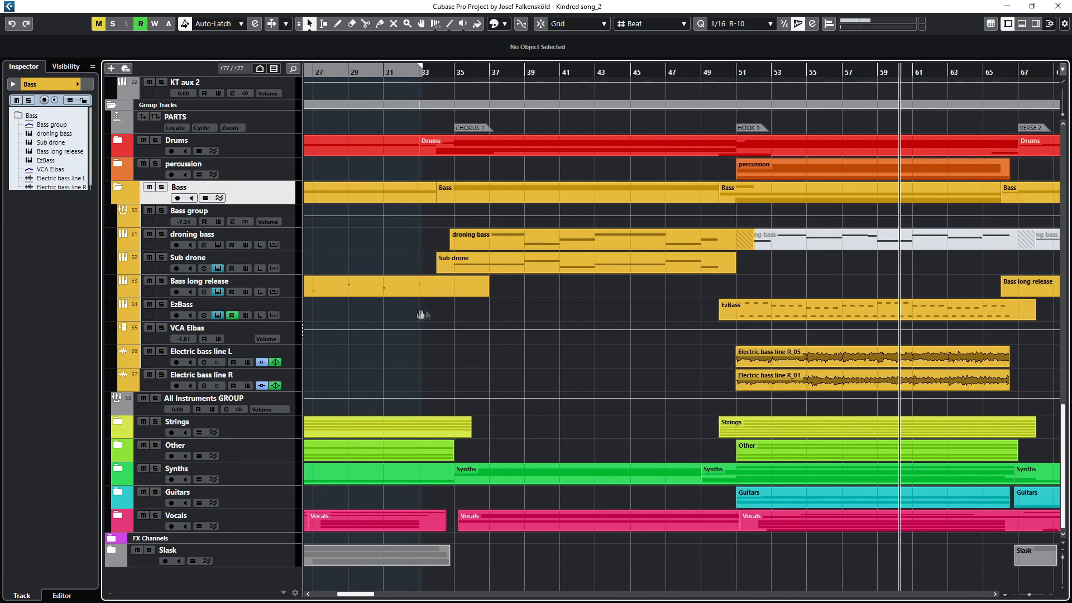
pyautogui.moveTo(423, 312); pyautogui.dragTo(866, 298)
# Step: Select the Bass long release track and enlarge its track height
pyautogui.click(223, 281)
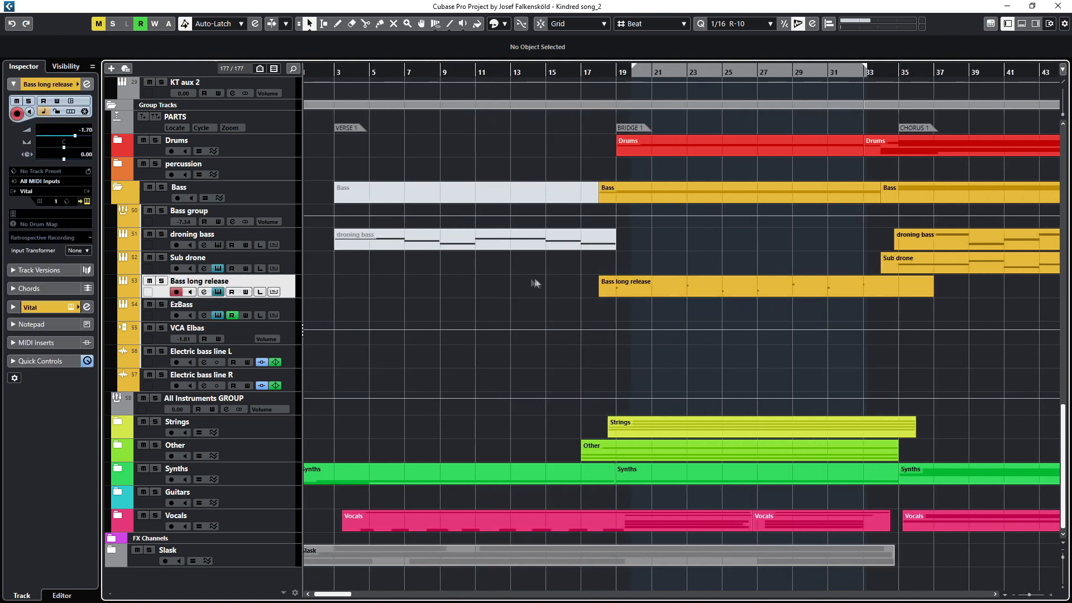
pyautogui.moveTo(238, 299); pyautogui.dragTo(237, 354)
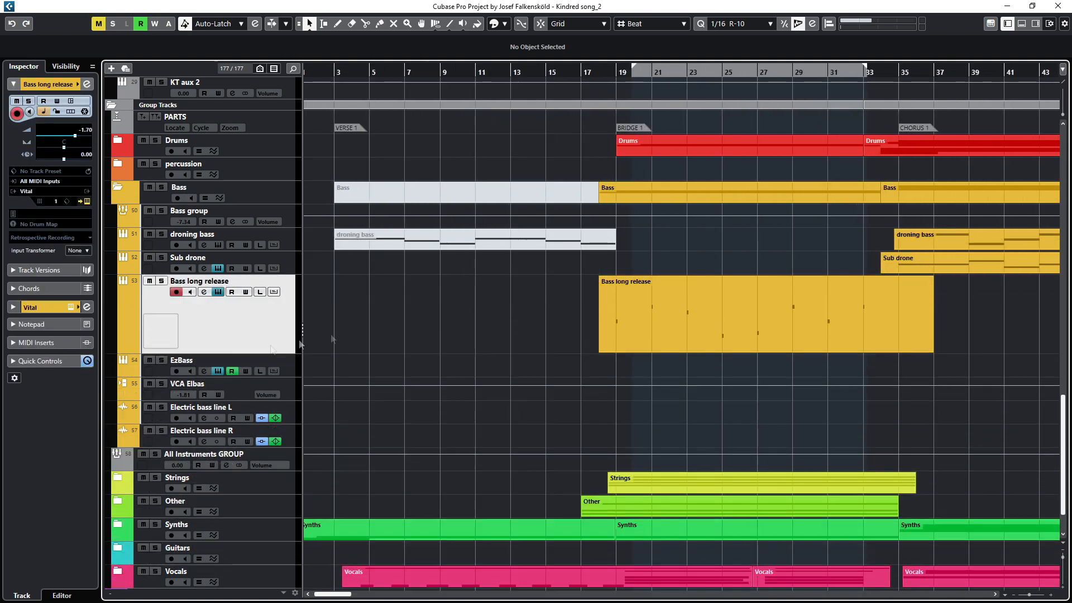
pyautogui.scroll(4, 712, 296)
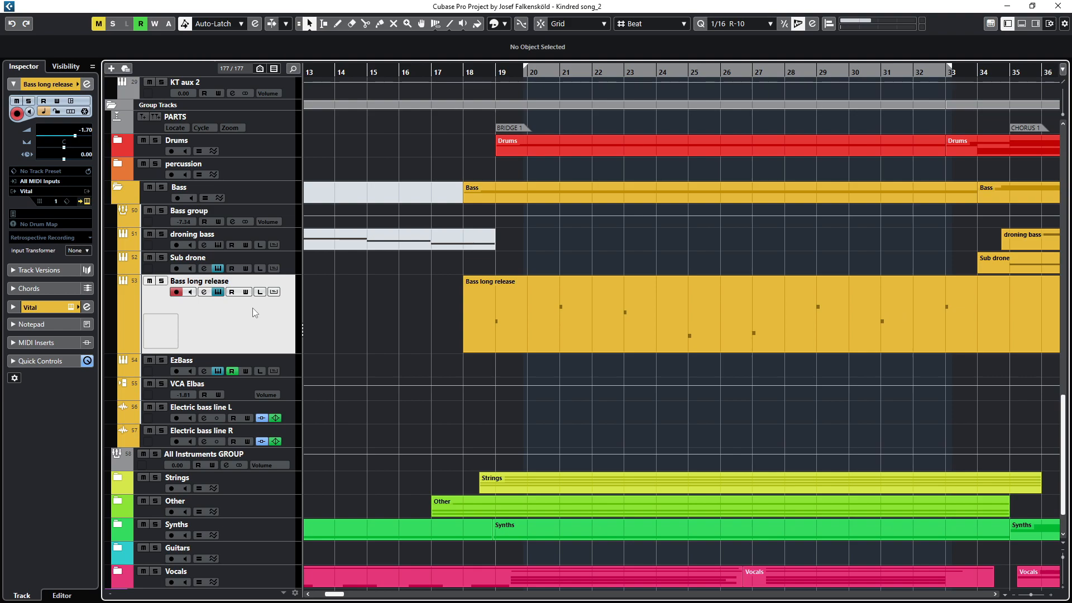
# Step: Open Bass long release's Vital instrument, solo the track and start playback from the left locator
pyautogui.click(218, 292)
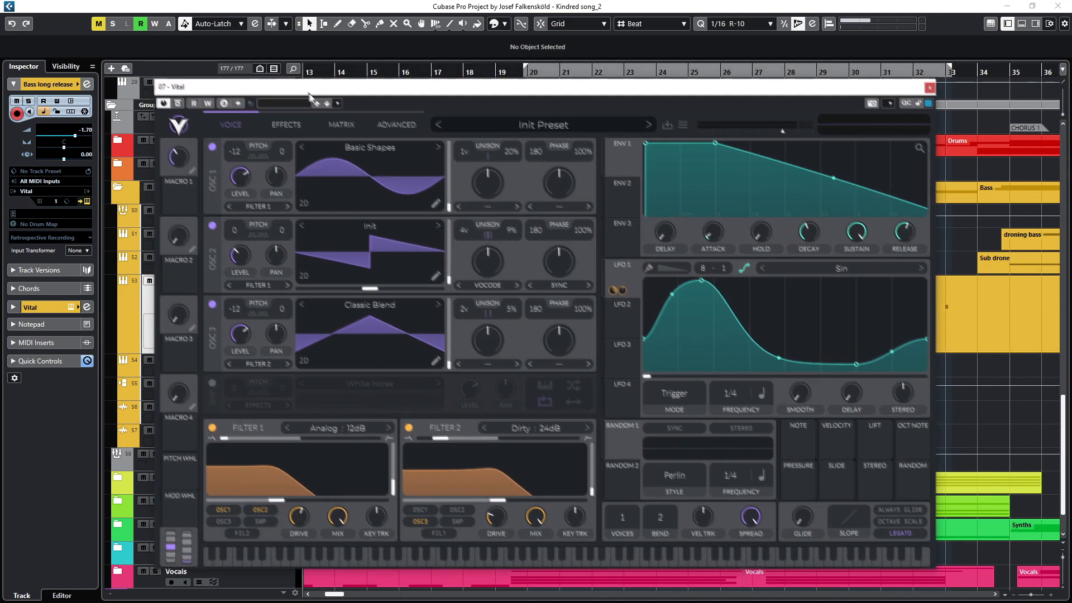
pyautogui.moveTo(310, 96); pyautogui.dragTo(316, 106)
pyautogui.press('KP_1')
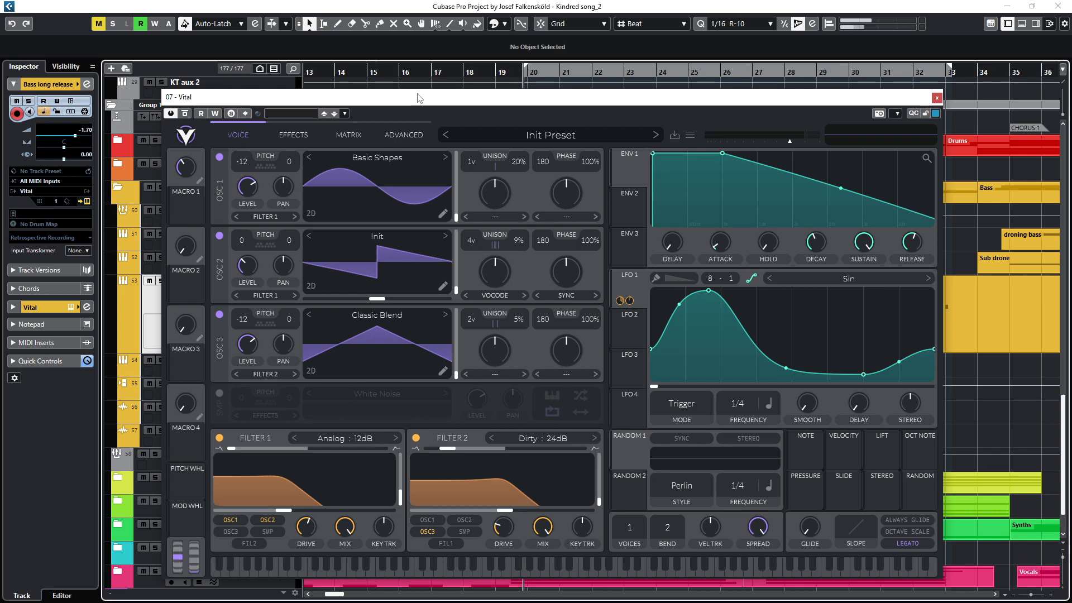
pyautogui.press('s')
pyautogui.press('space')
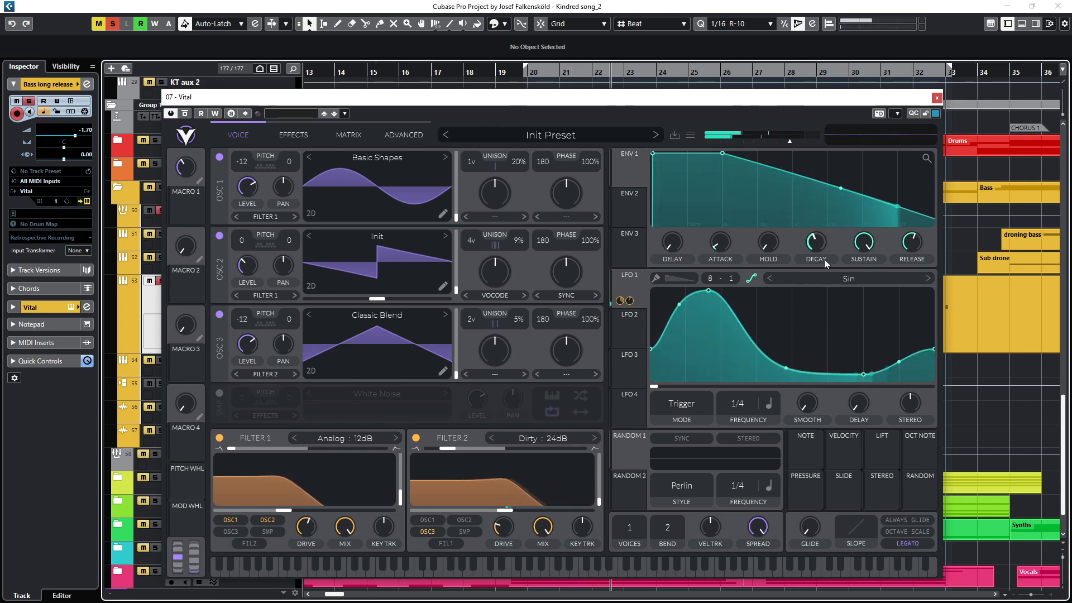
# Step: Adjust the envelope Release knob in Vital and close the instrument window
pyautogui.moveTo(918, 246)
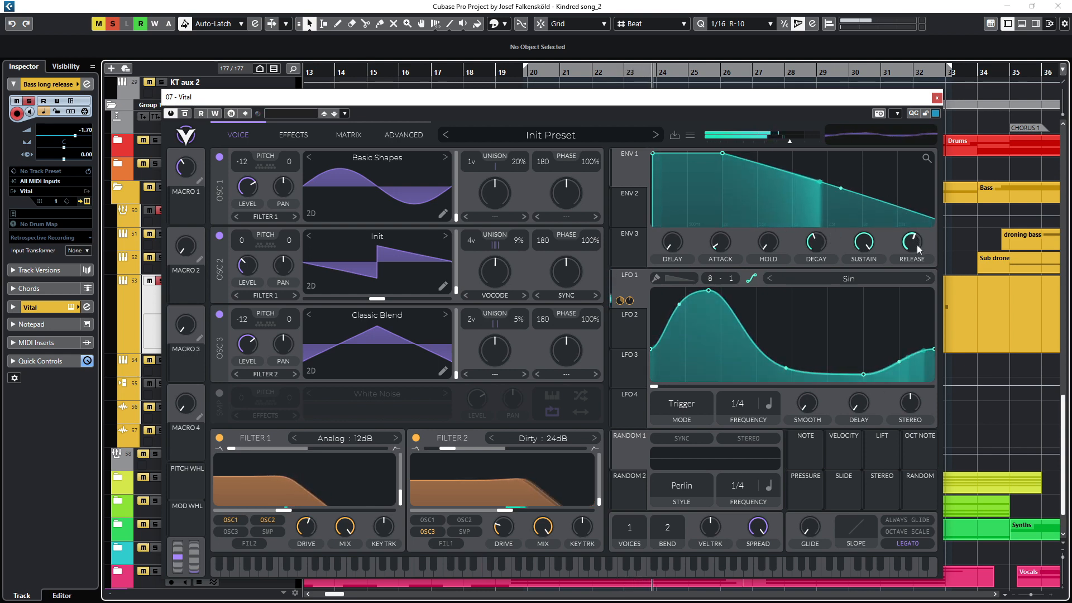
pyautogui.click(917, 247)
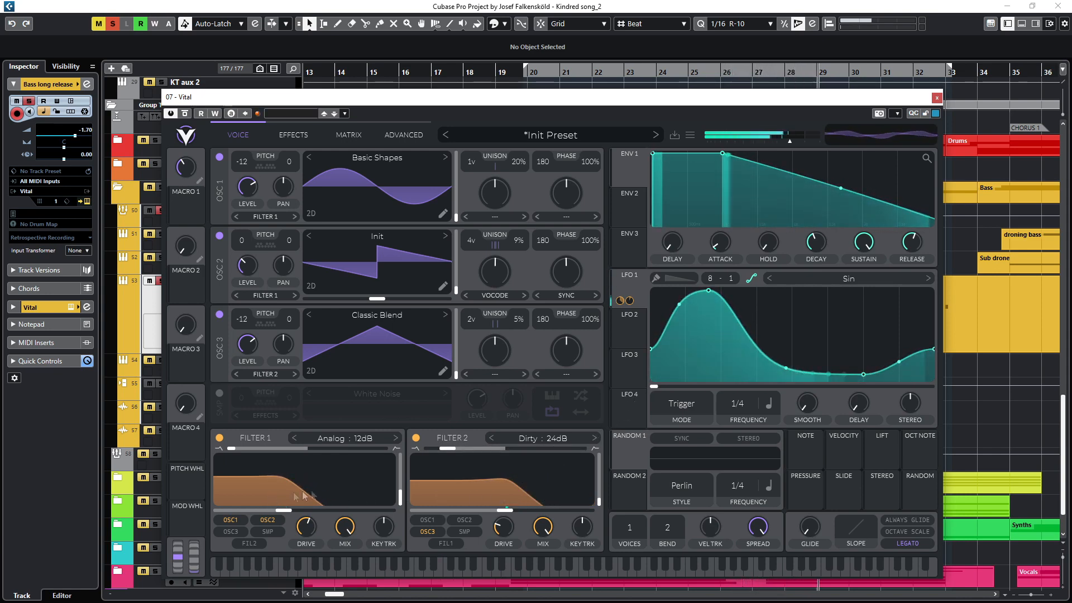
pyautogui.click(937, 99)
# Step: Enlarge the droning bass track height and shrink the Bass long release track again
pyautogui.hscroll(3, 718, 328)
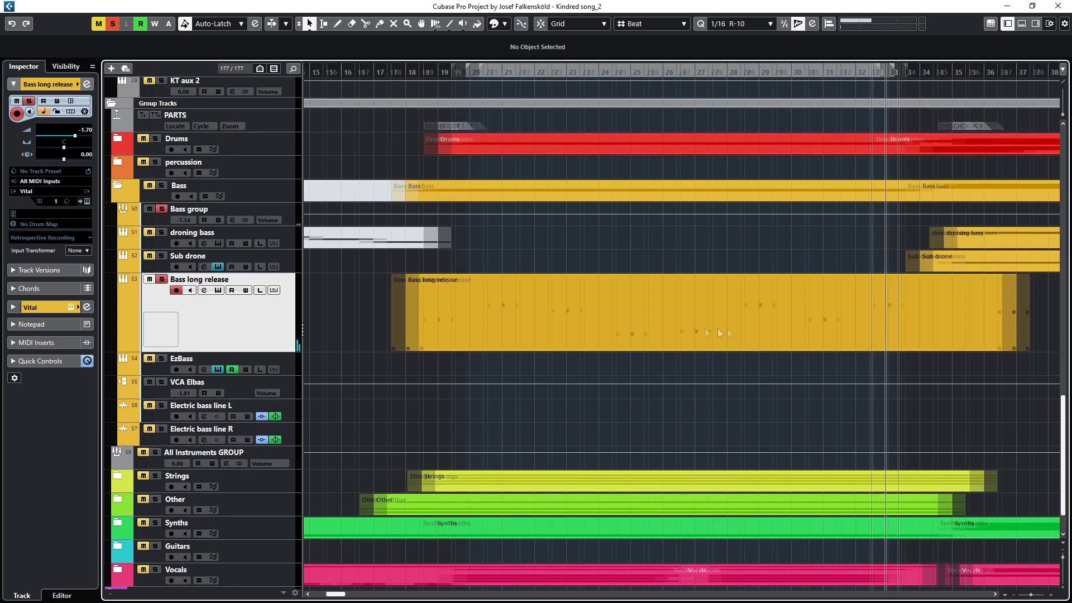
pyautogui.hscroll(3, 752, 243)
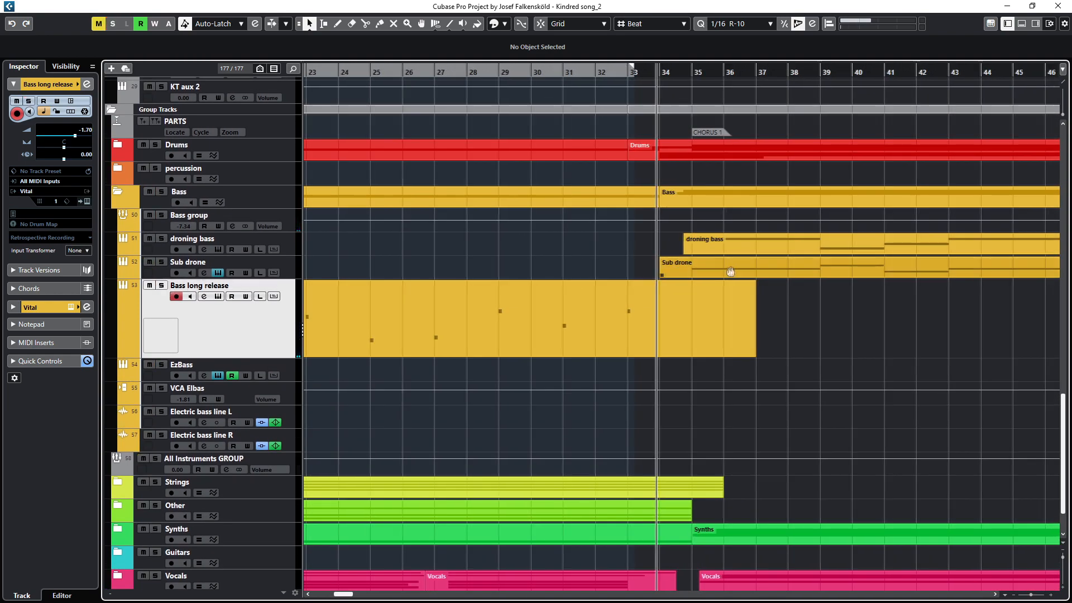
pyautogui.hscroll(5, 308, 270)
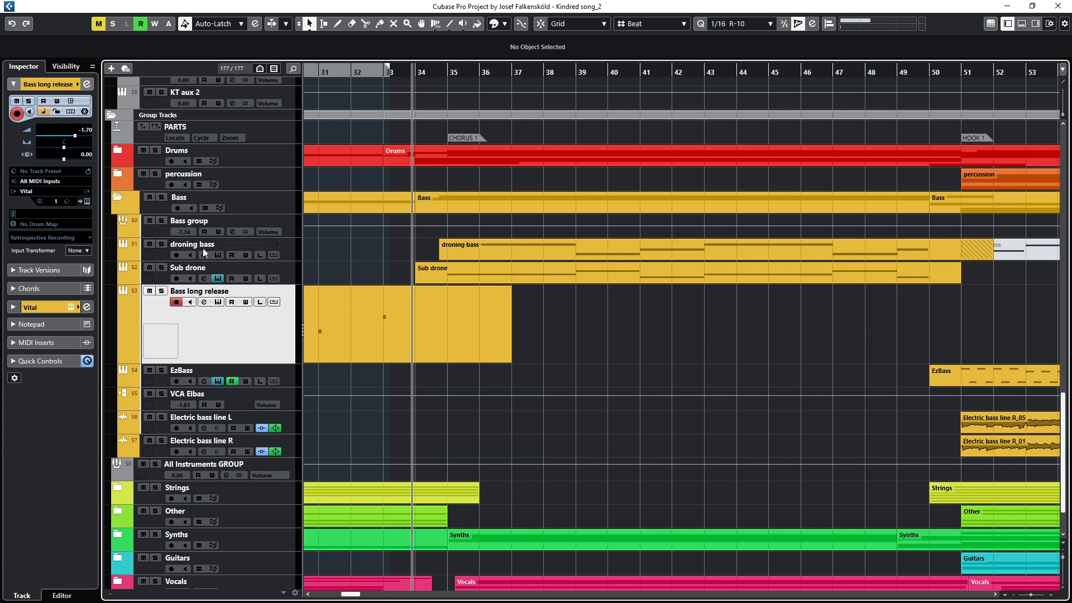
pyautogui.moveTo(204, 259); pyautogui.dragTo(201, 291)
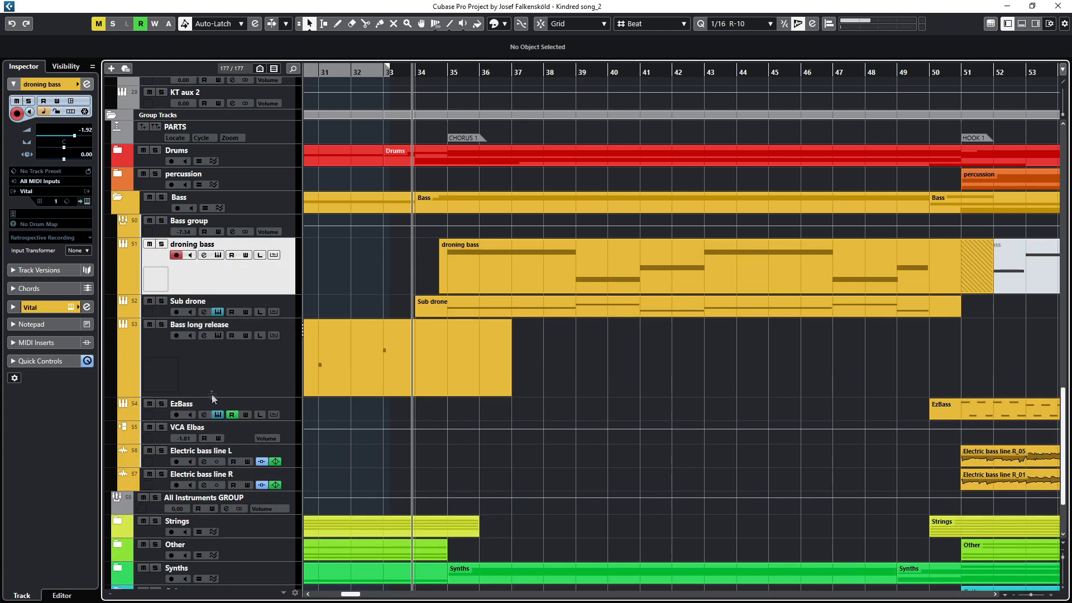
pyautogui.moveTo(212, 394); pyautogui.dragTo(212, 351)
# Step: Select and solo the droning bass track and open its Vital instrument
pyautogui.click(221, 281)
pyautogui.press('s')
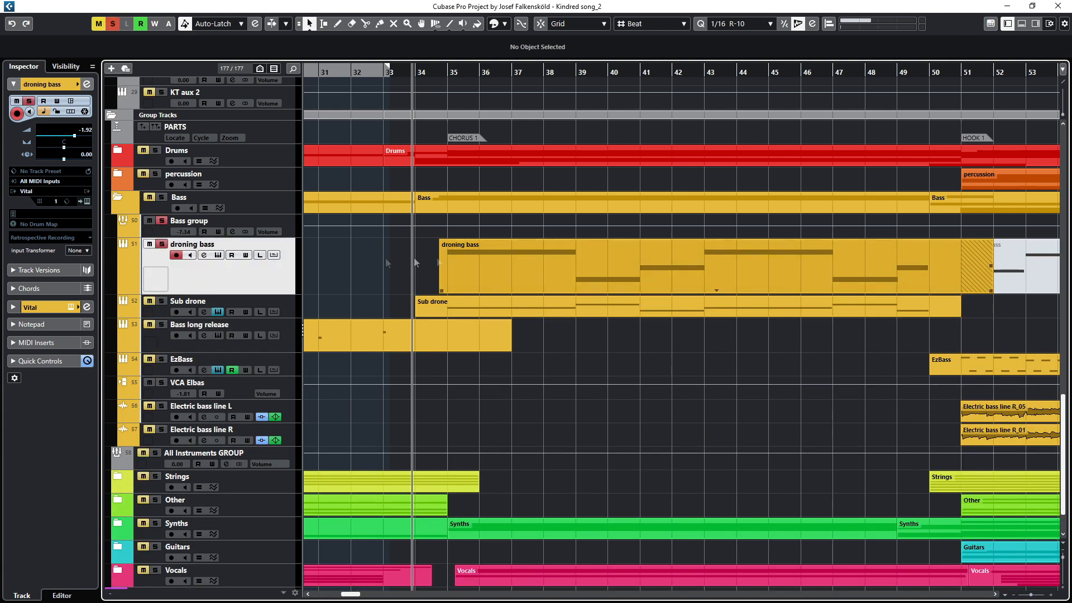
pyautogui.click(219, 255)
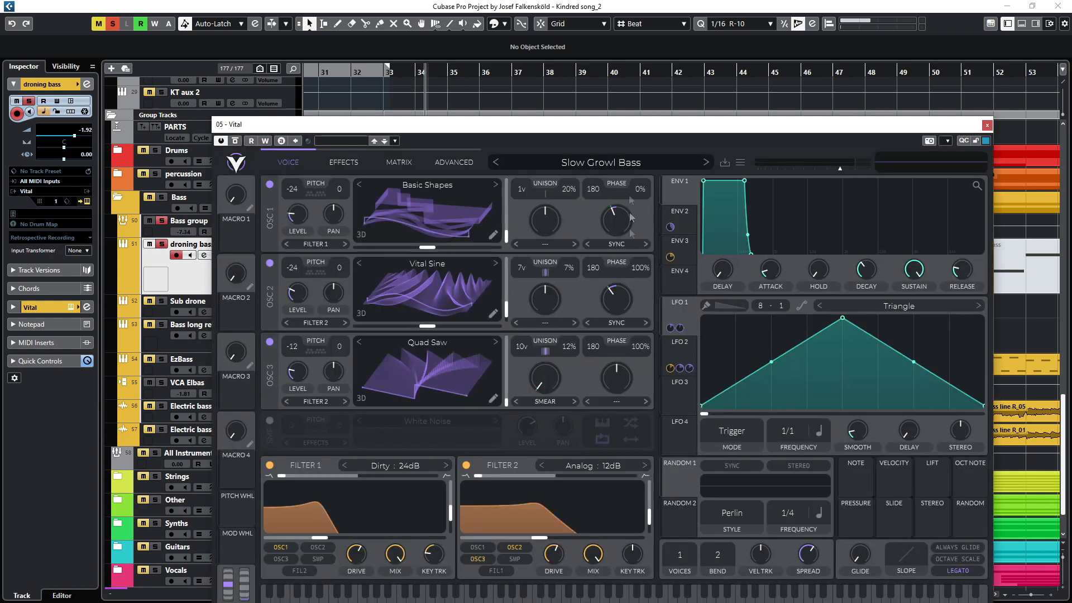
# Step: Move the Vital window, view the LFO 2 section and close the instrument
pyautogui.moveTo(658, 128); pyautogui.dragTo(578, 90)
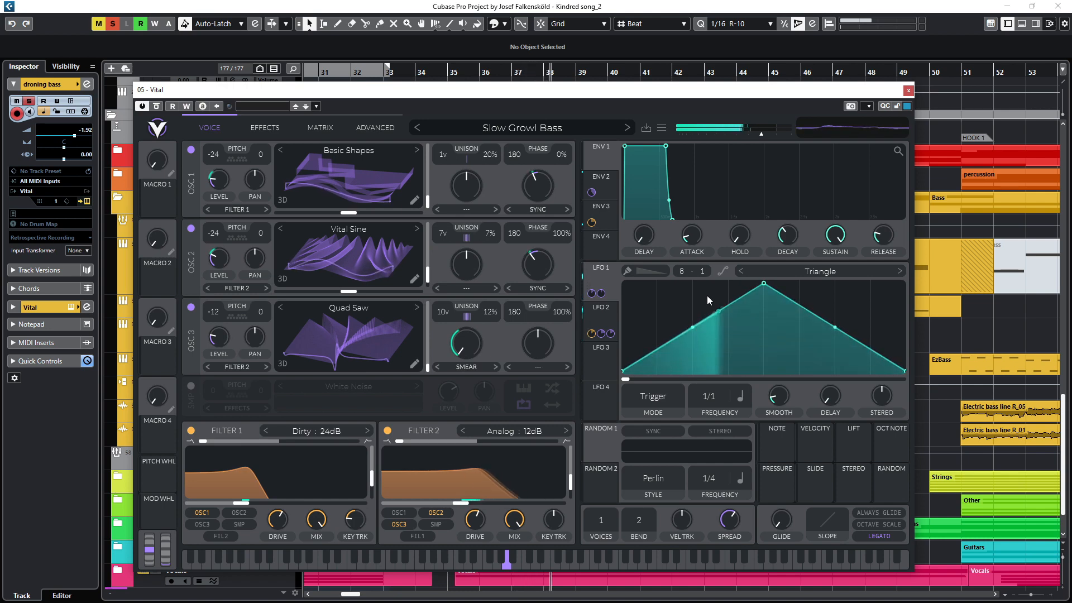
pyautogui.click(590, 314)
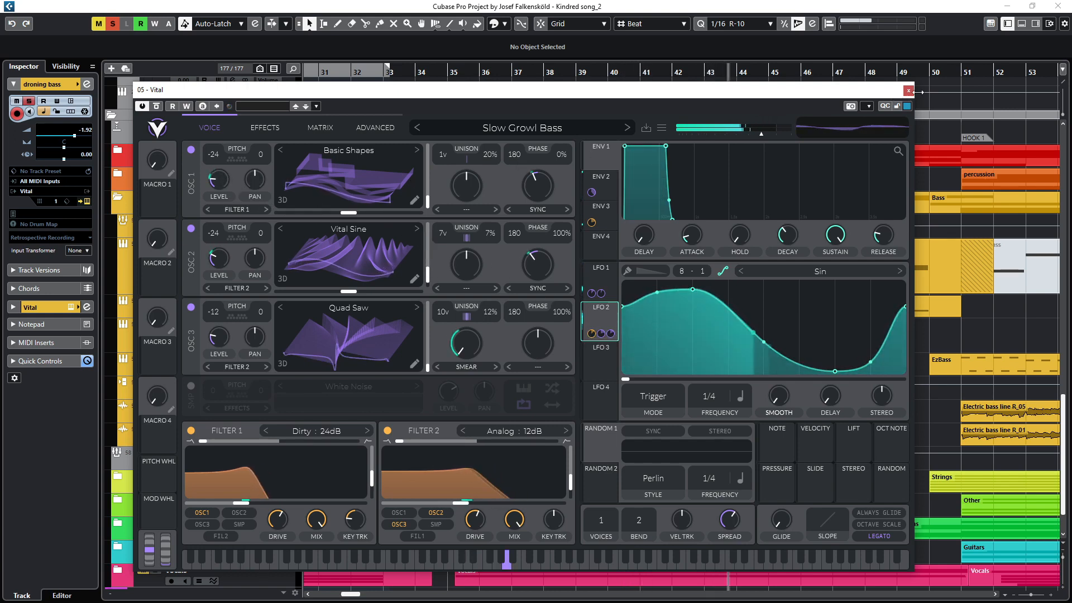
pyautogui.click(910, 90)
# Step: Open droning bass's channel settings and inspect its Snap Heap, Quadrafuzz v2 and Decapitator inserts
pyautogui.press('e')
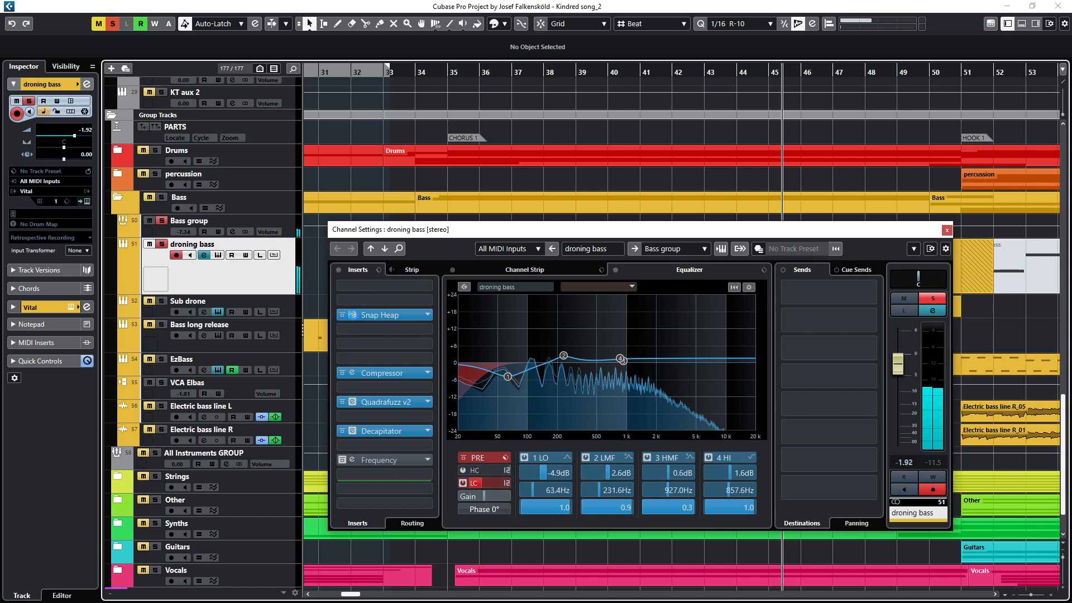
pyautogui.click(353, 314)
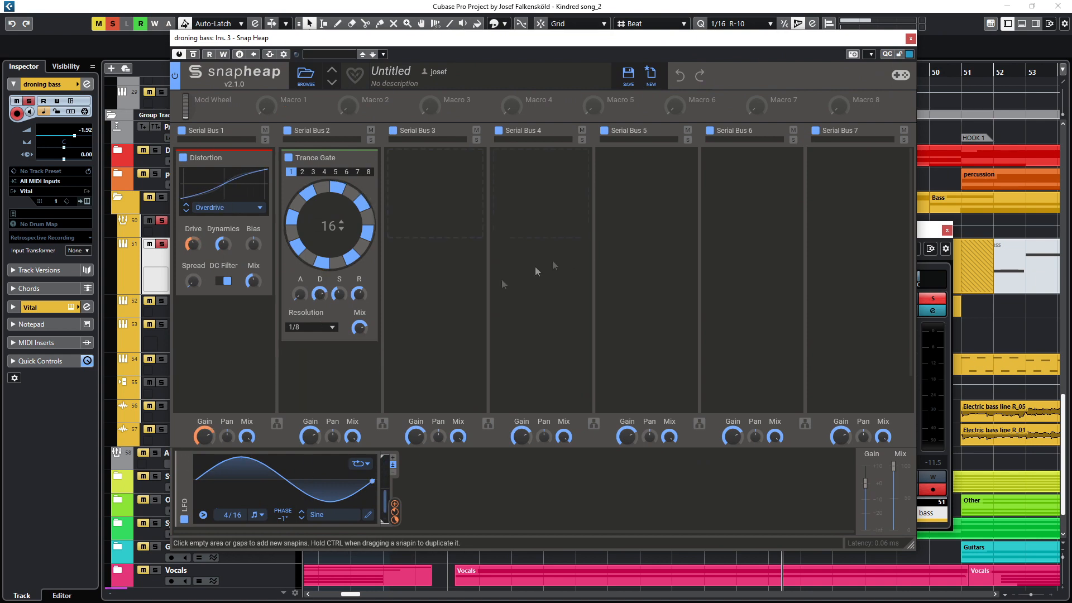
pyautogui.click(911, 39)
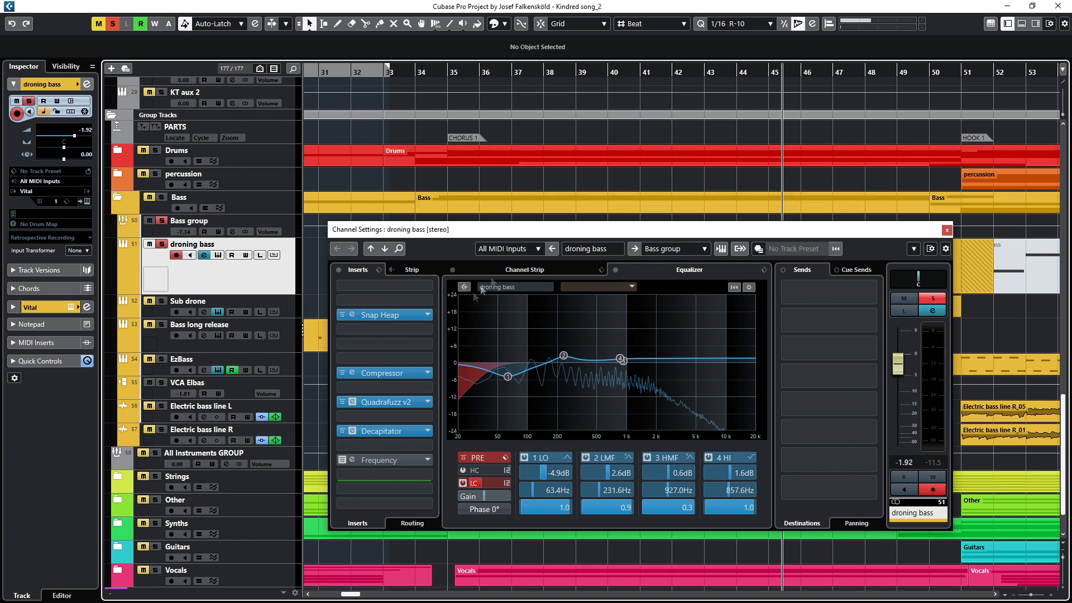
pyautogui.click(354, 403)
pyautogui.click(354, 403)
pyautogui.click(354, 432)
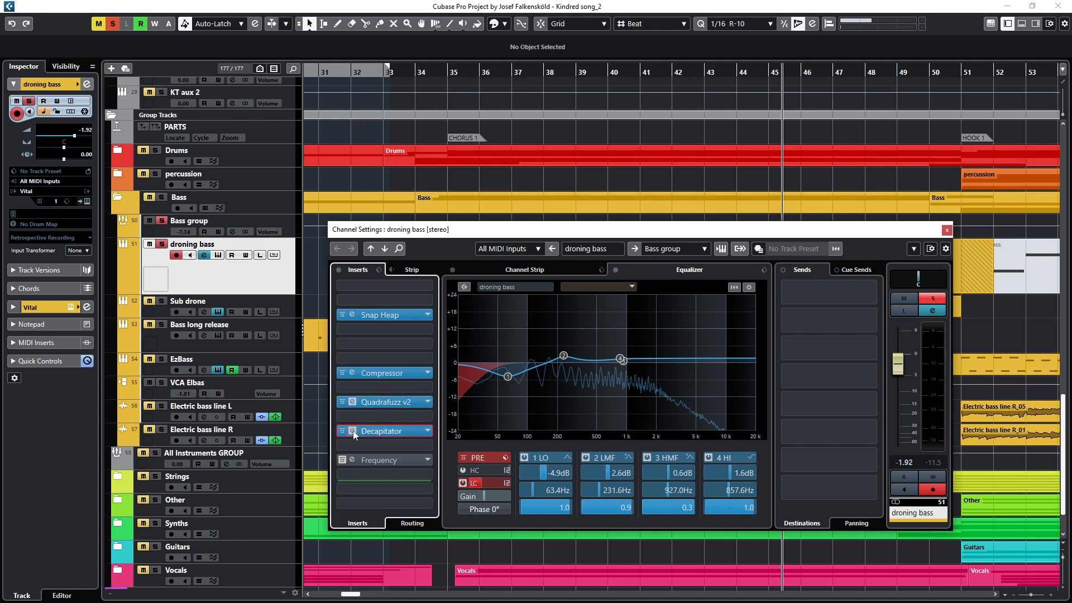
pyautogui.click(353, 432)
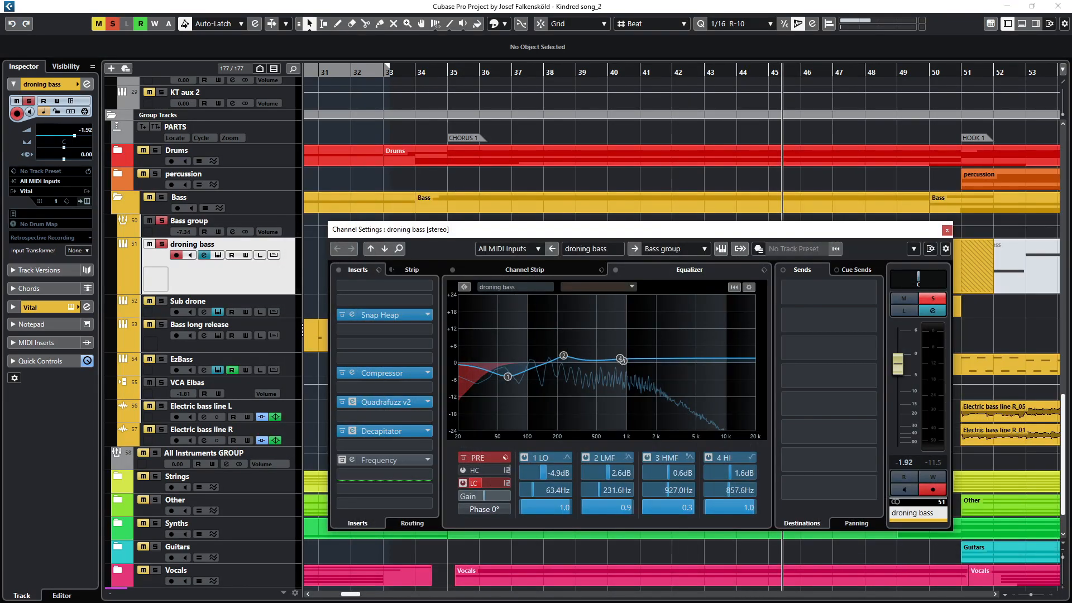
# Step: Open the Decapitator insert, play from bar 35, toggle its bypass on and off, and close the channel settings
pyautogui.moveTo(0, 402); pyautogui.dragTo(148, 279)
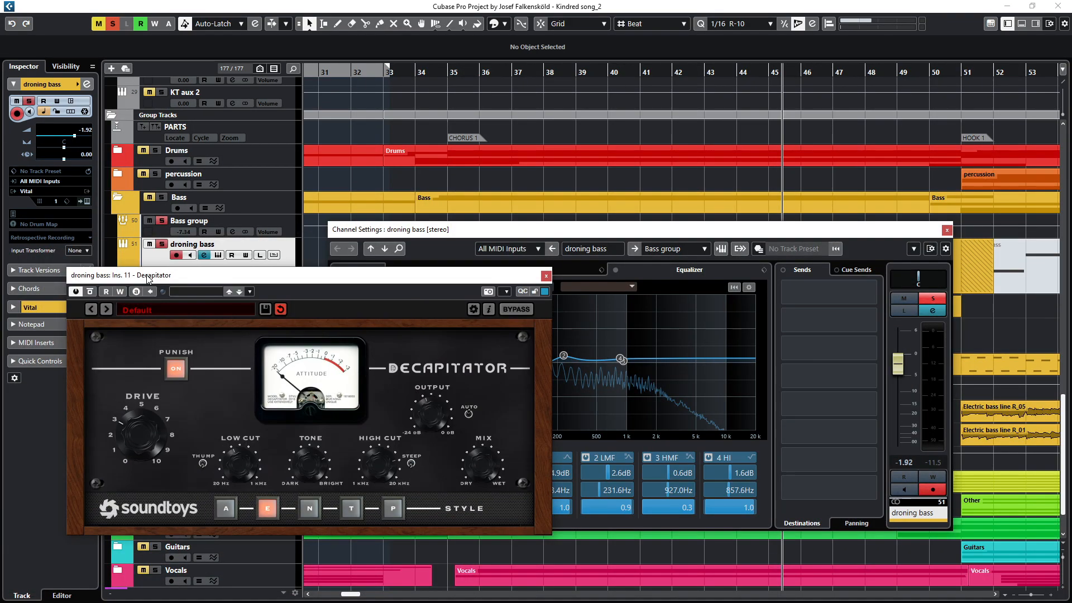
pyautogui.moveTo(340, 87); pyautogui.dragTo(601, 84)
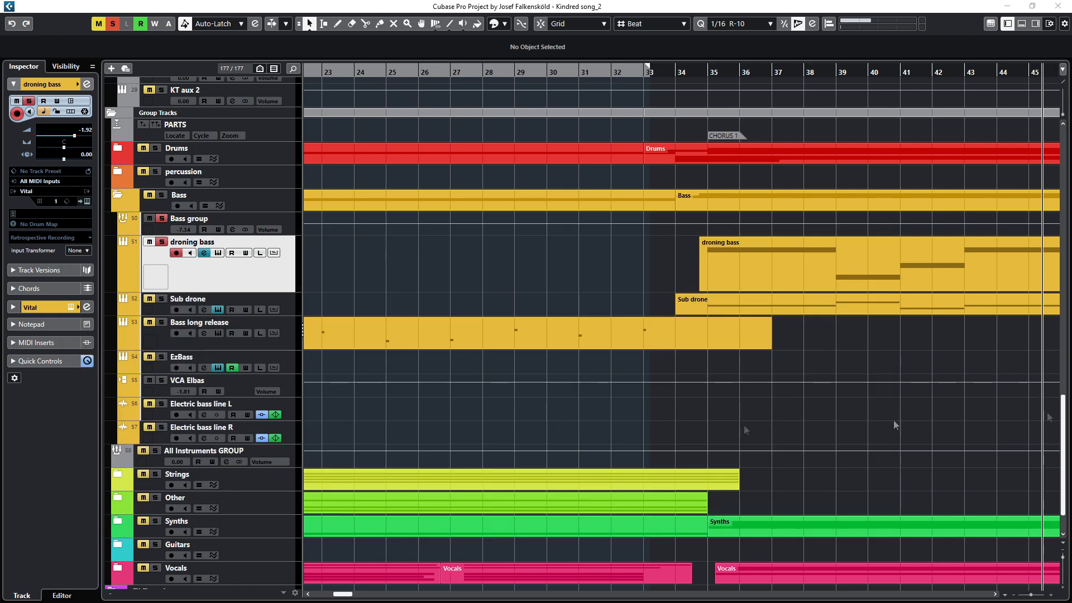
pyautogui.click(764, 126)
pyautogui.click(706, 70)
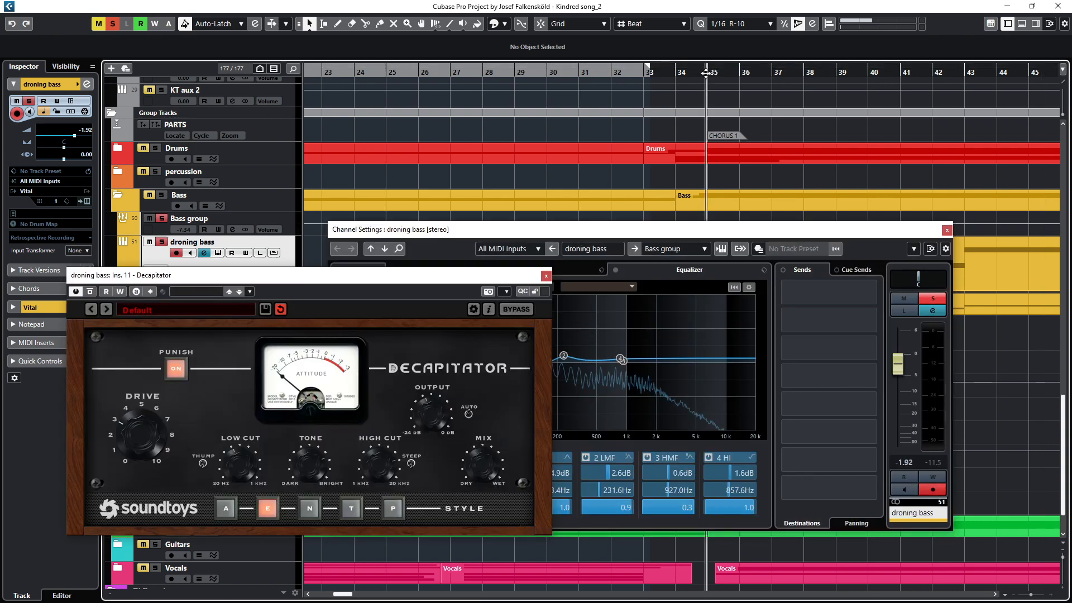
pyautogui.moveTo(807, 180); pyautogui.dragTo(625, 115)
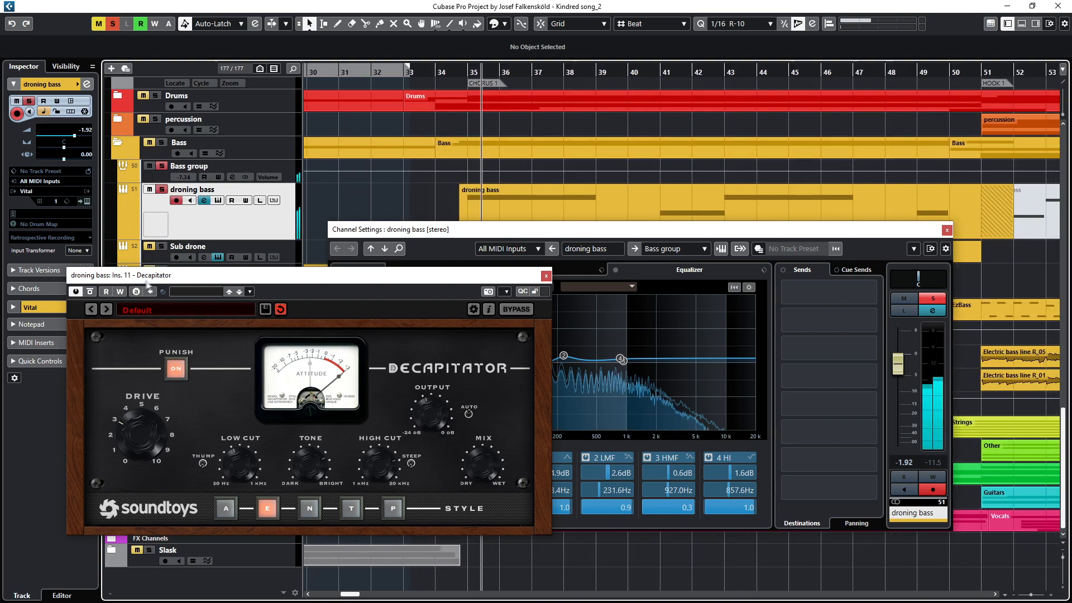
pyautogui.click(90, 291)
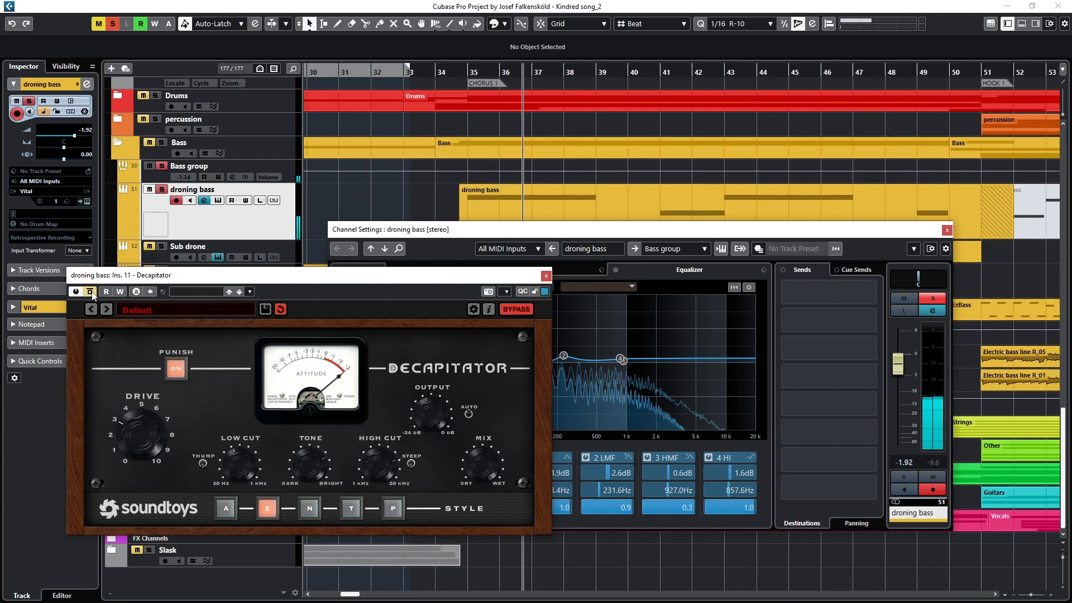
pyautogui.click(91, 292)
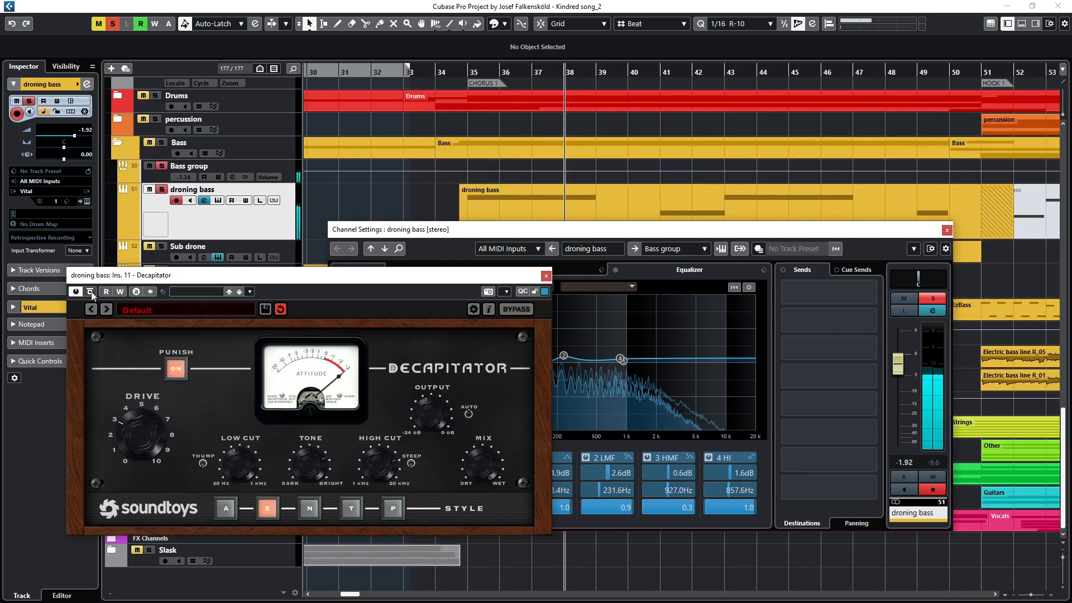
pyautogui.click(91, 292)
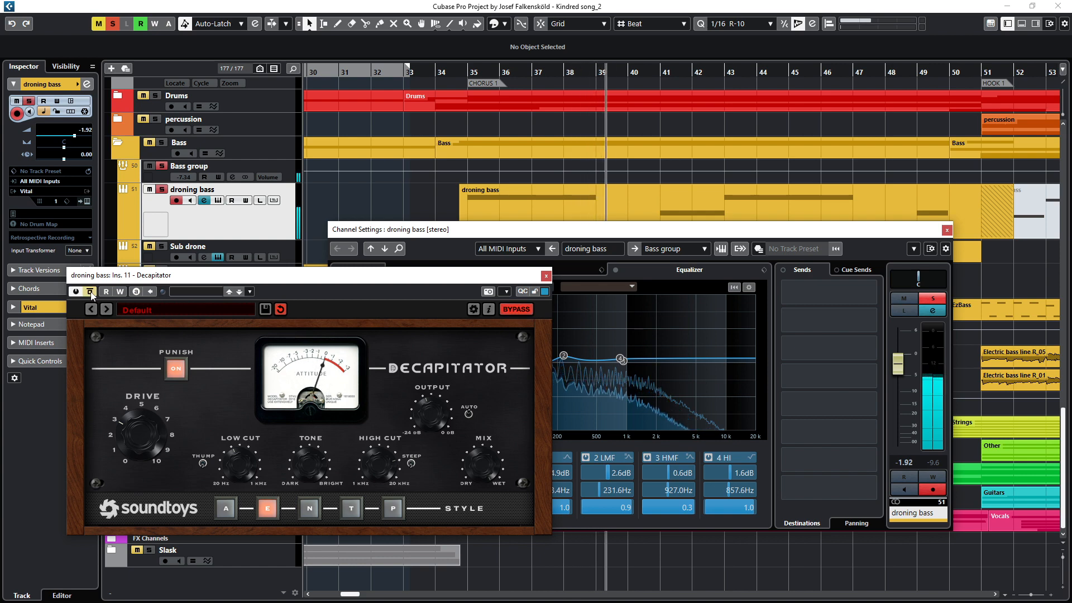
pyautogui.click(90, 291)
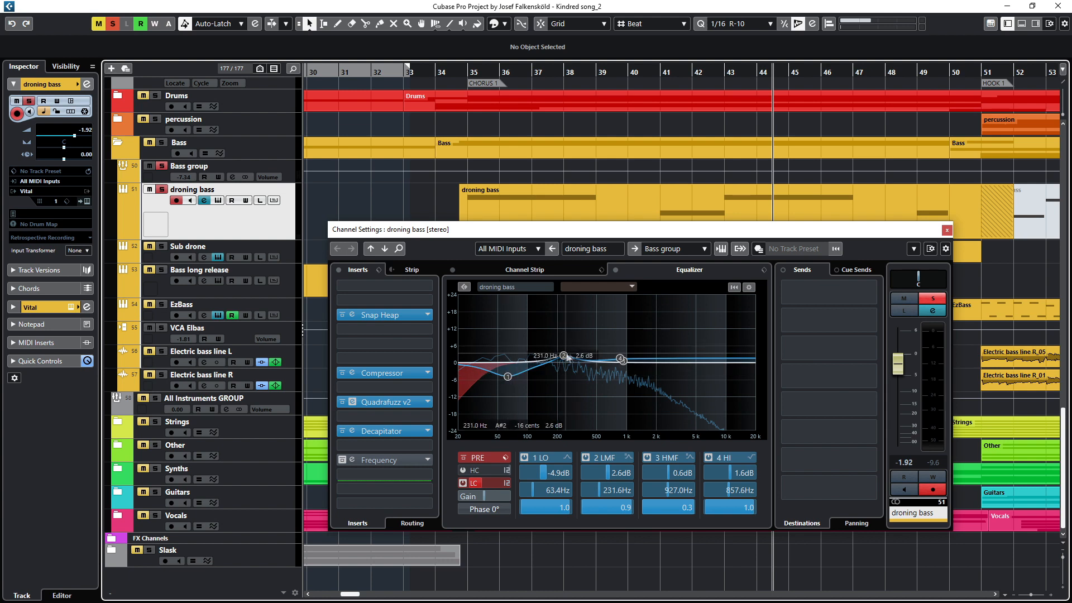
pyautogui.click(948, 230)
# Step: Select the Sub drone track, open its Vital instrument and start playback
pyautogui.click(196, 252)
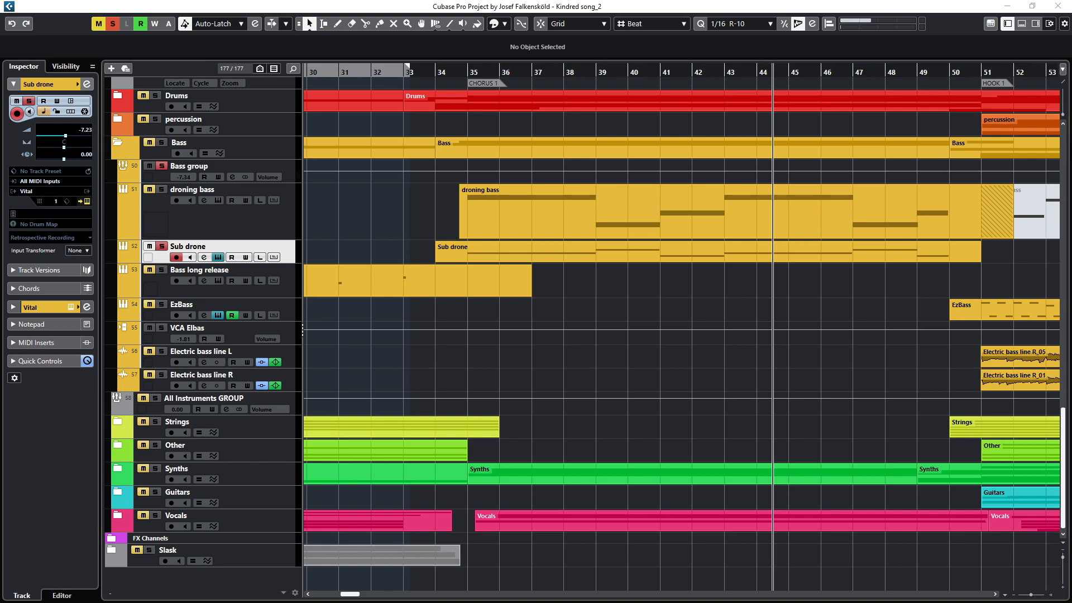
pyautogui.moveTo(1071, 101); pyautogui.dragTo(291, 120)
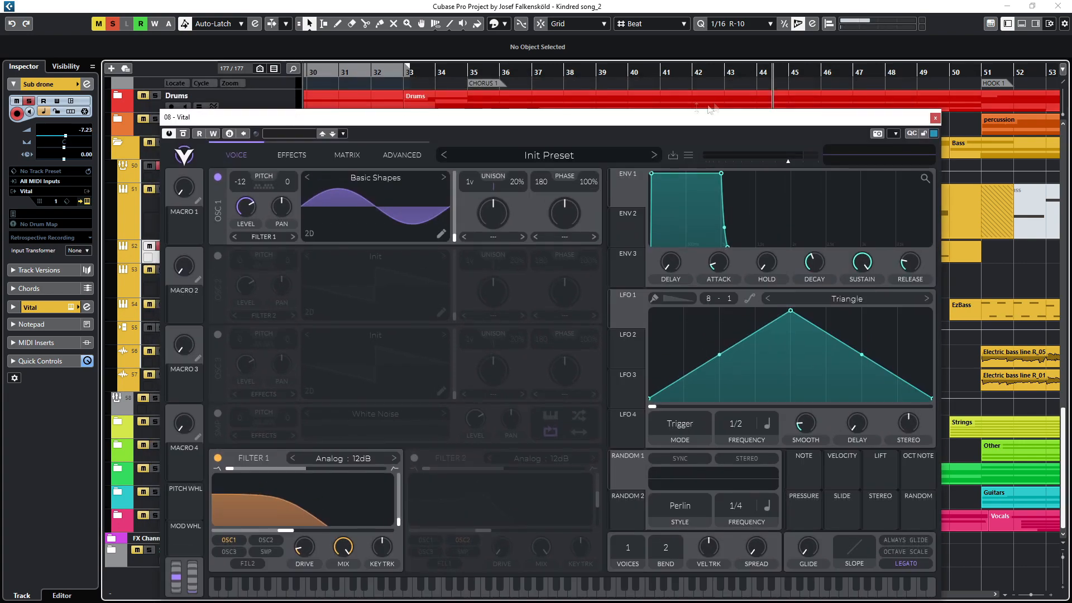
pyautogui.press('space')
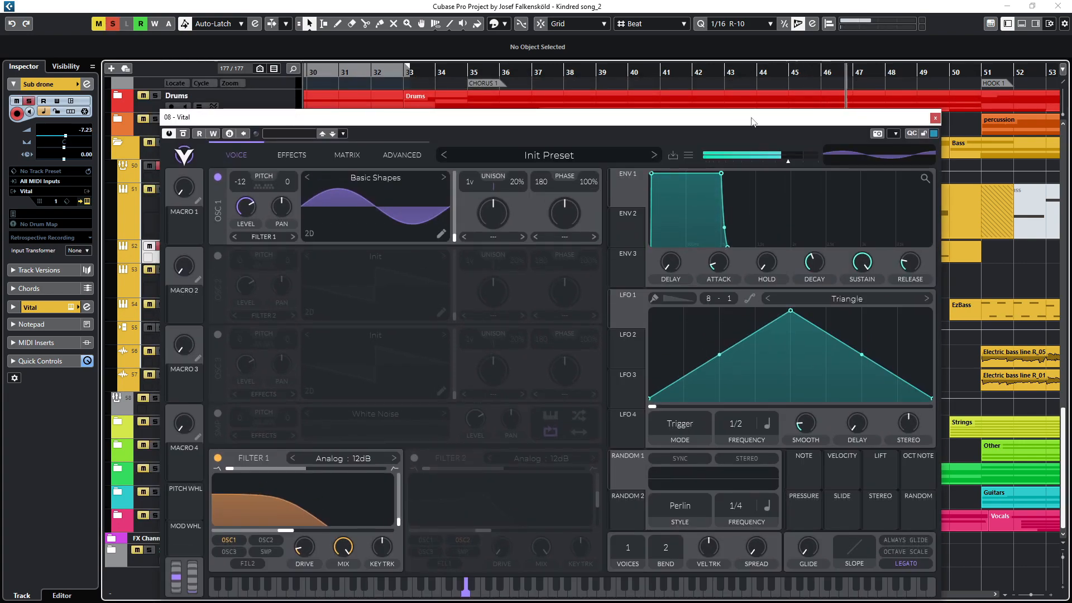
# Step: Close the Vital instrument and briefly open and close the Sub drone channel settings
pyautogui.click(936, 118)
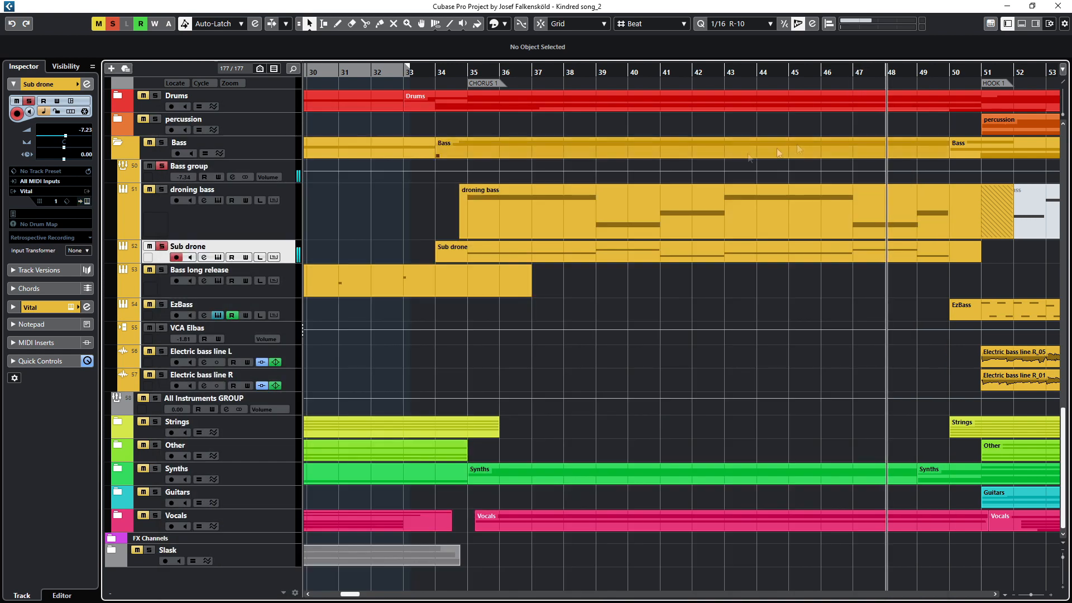
pyautogui.press('e')
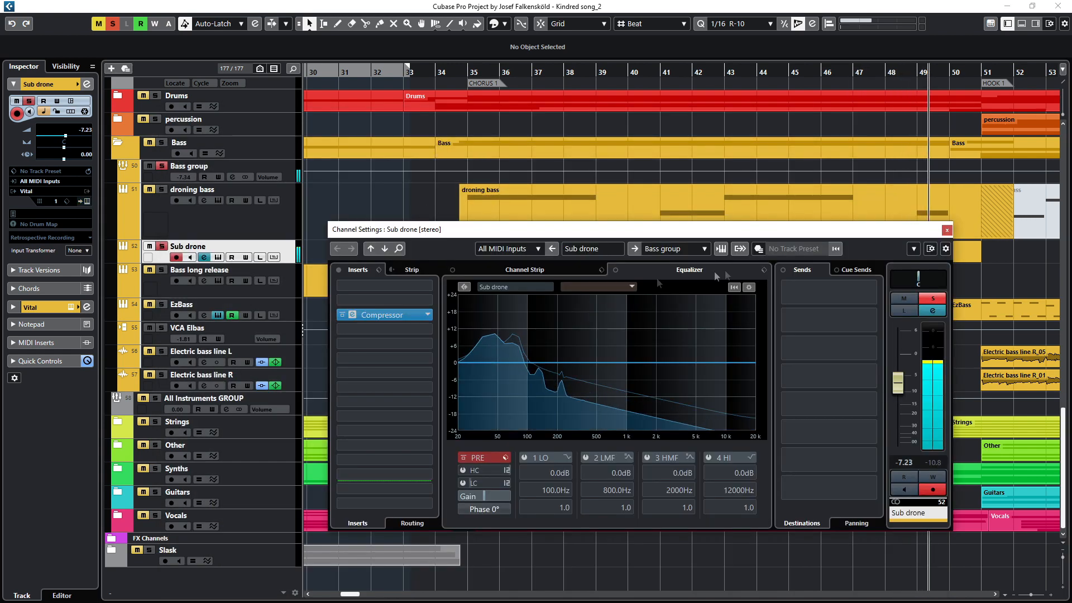
pyautogui.press('e')
# Step: Toggle solo on the Sub drone track on and off repeatedly while listening
pyautogui.click(162, 247)
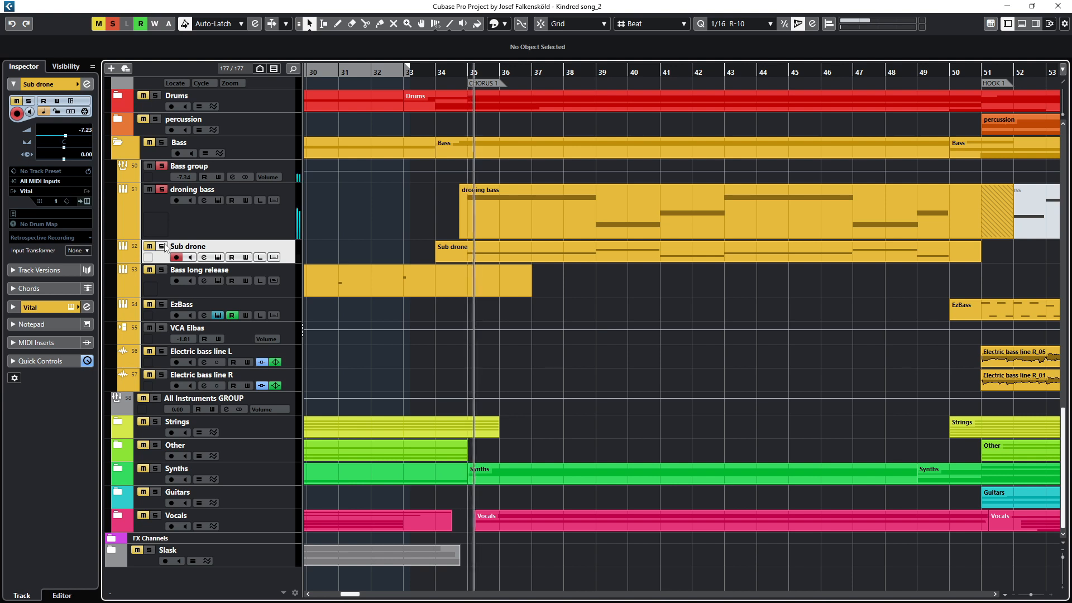
pyautogui.click(161, 247)
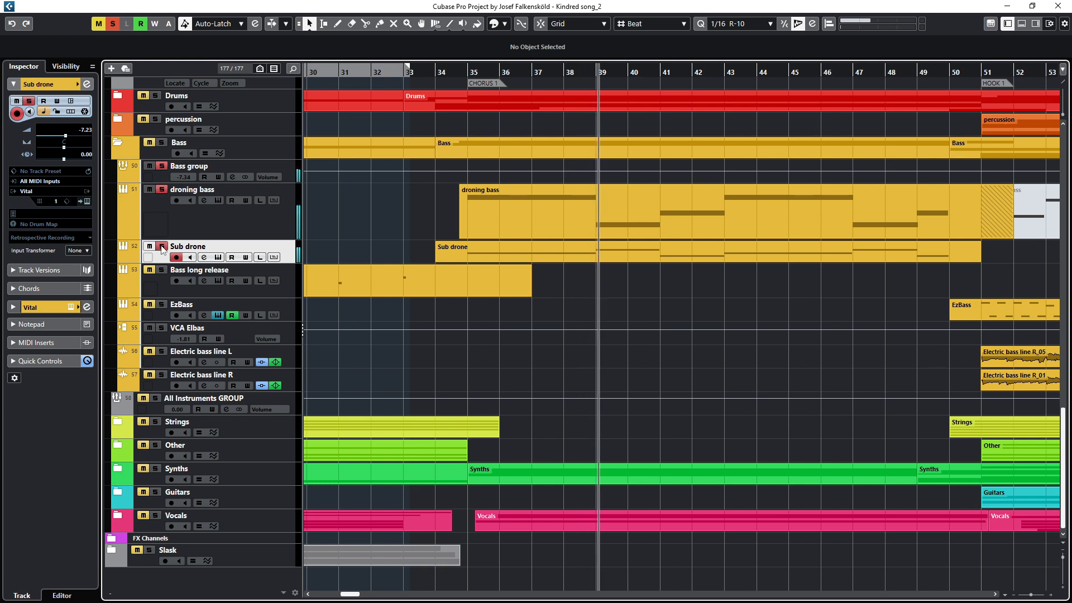
pyautogui.click(161, 246)
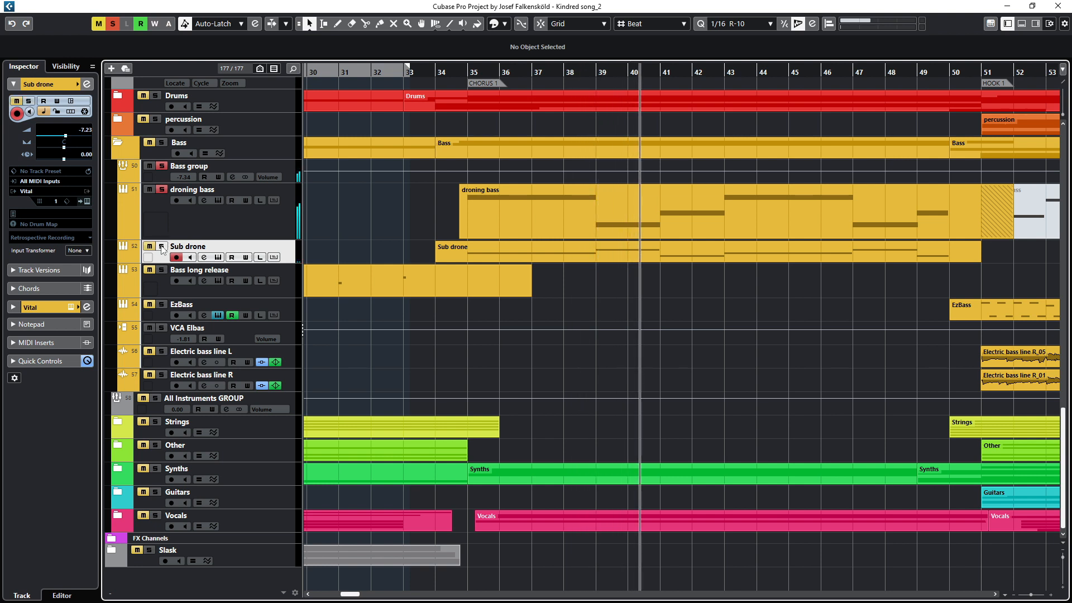
pyautogui.click(161, 247)
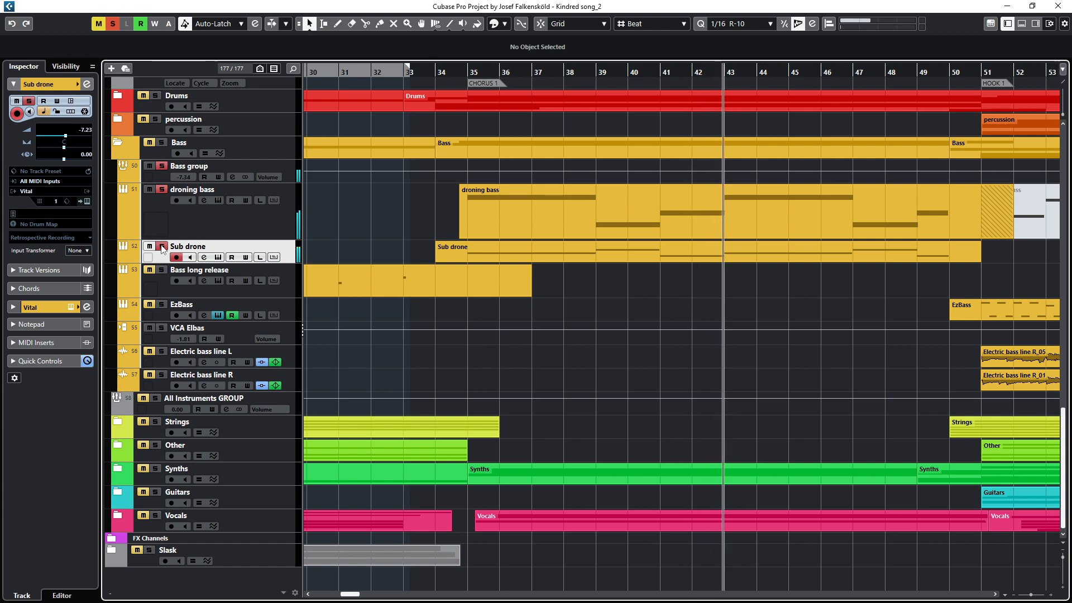
# Step: Open droning bass's channel settings and Compressor insert, then inspect and close its side-chain routing from sidechain noise
pyautogui.click(189, 190)
pyautogui.click(204, 200)
pyautogui.click(369, 373)
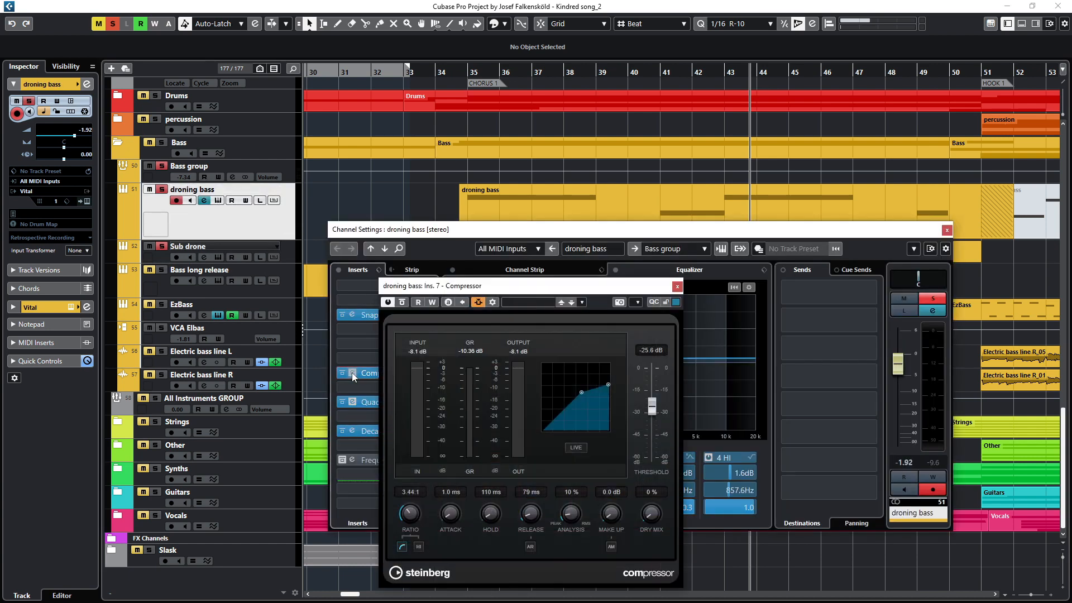
pyautogui.moveTo(481, 284); pyautogui.dragTo(204, 298)
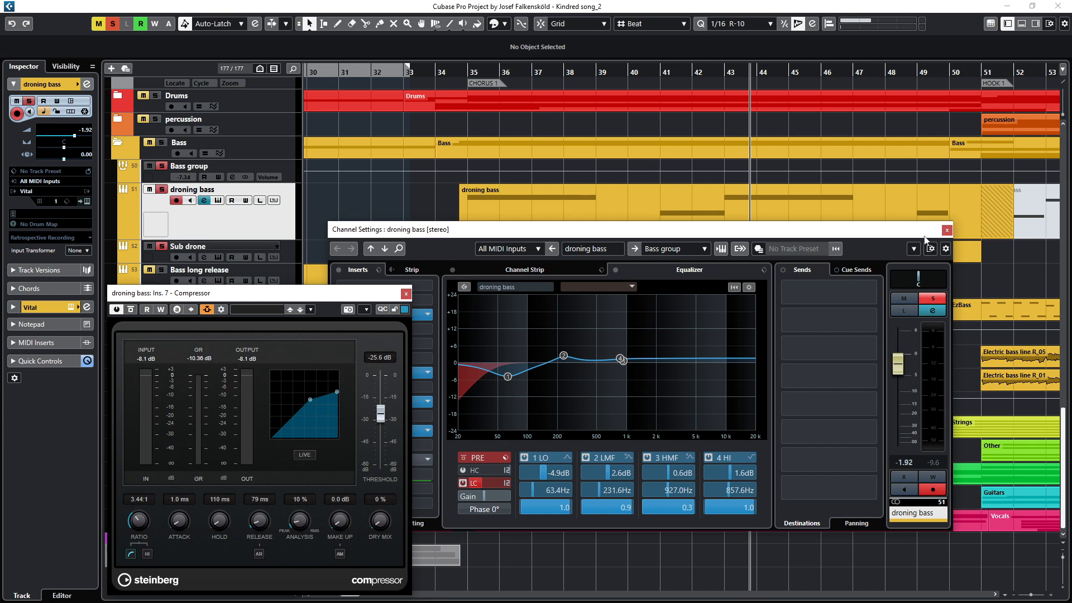
pyautogui.click(947, 230)
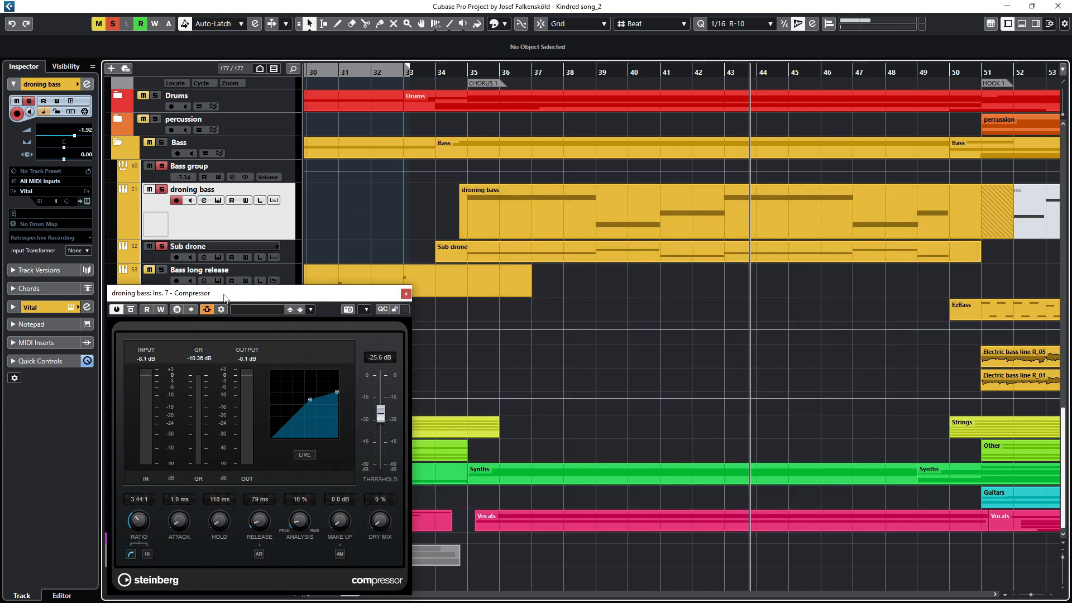
pyautogui.click(222, 310)
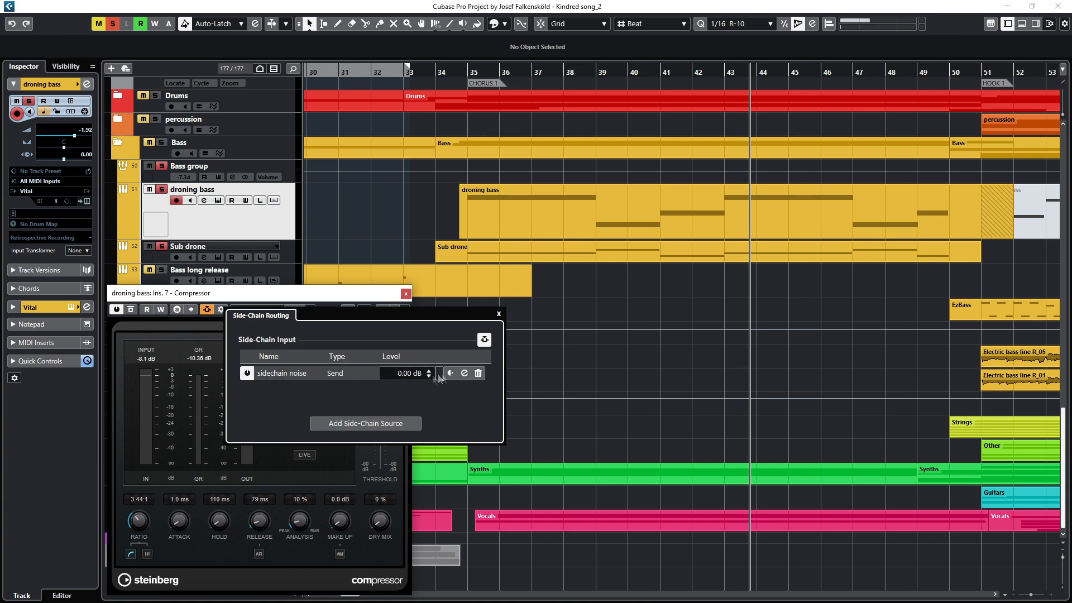
pyautogui.click(499, 314)
# Step: Expand the Drums folder track and move the droning bass Compressor window aside
pyautogui.scroll(4, 386, 244)
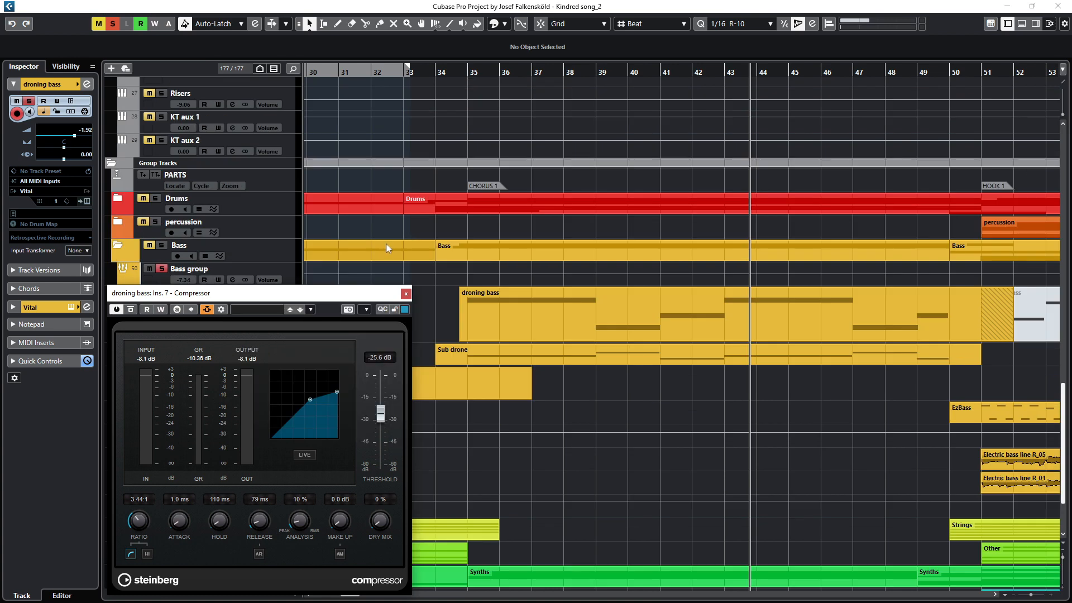
pyautogui.scroll(-2, 379, 247)
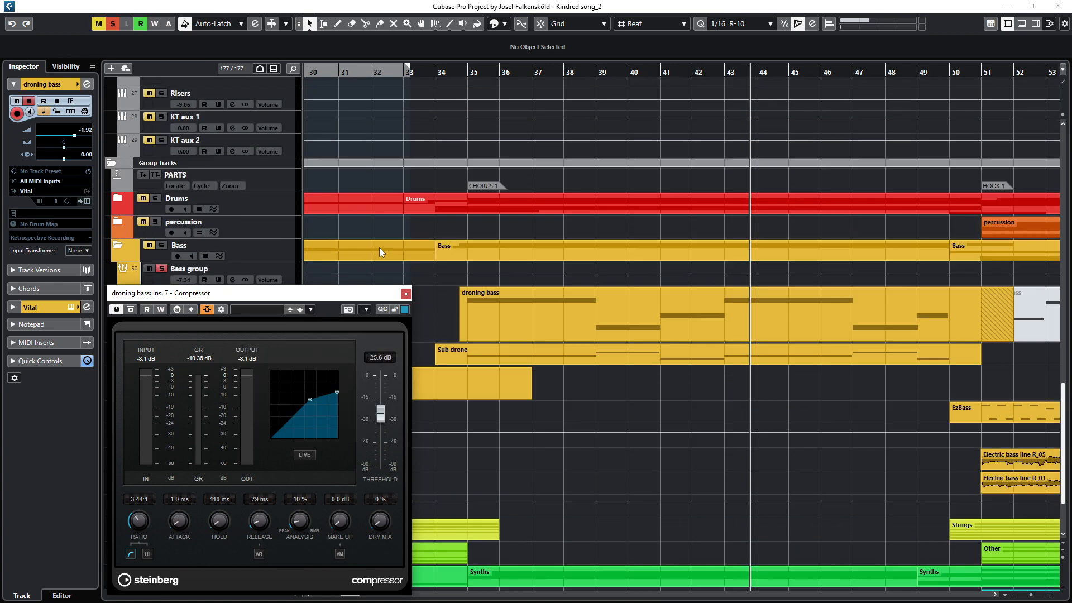
pyautogui.click(114, 201)
pyautogui.scroll(-4, 381, 229)
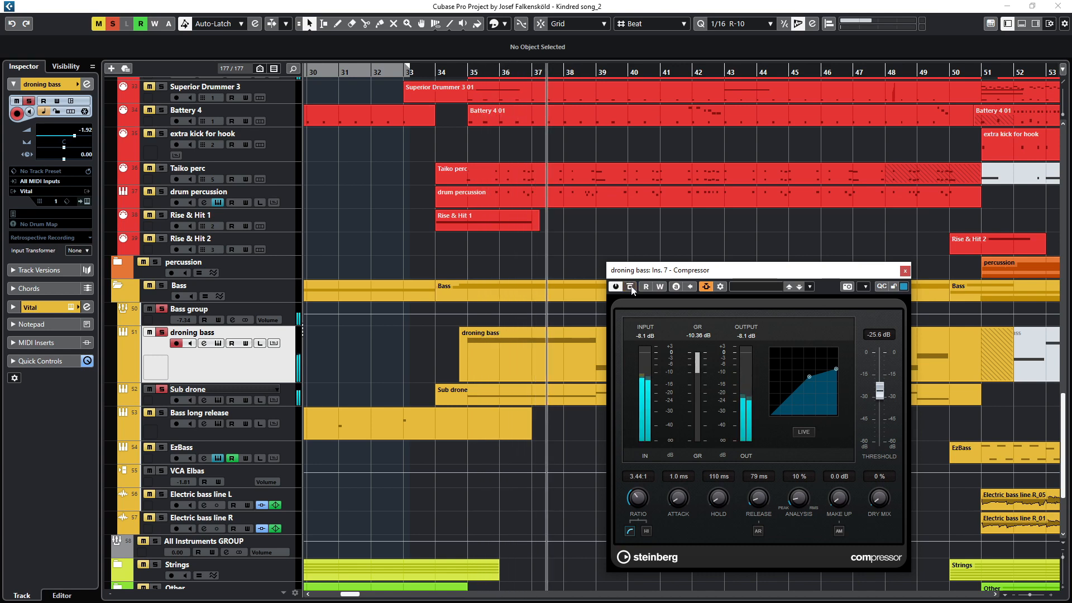
pyautogui.moveTo(647, 273); pyautogui.dragTo(234, 265)
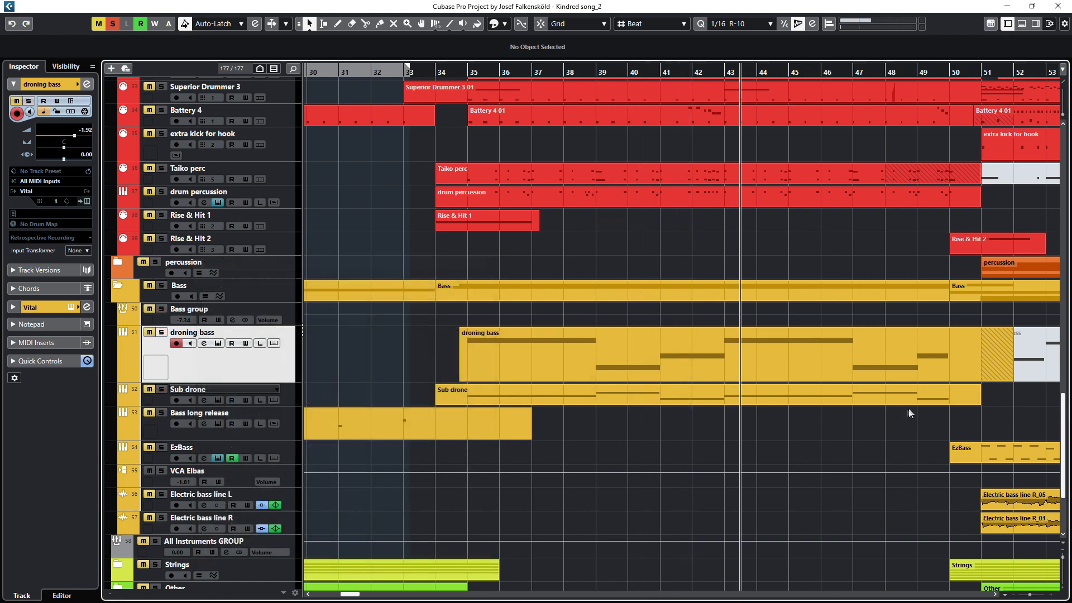
pyautogui.moveTo(910, 412); pyautogui.dragTo(400, 338)
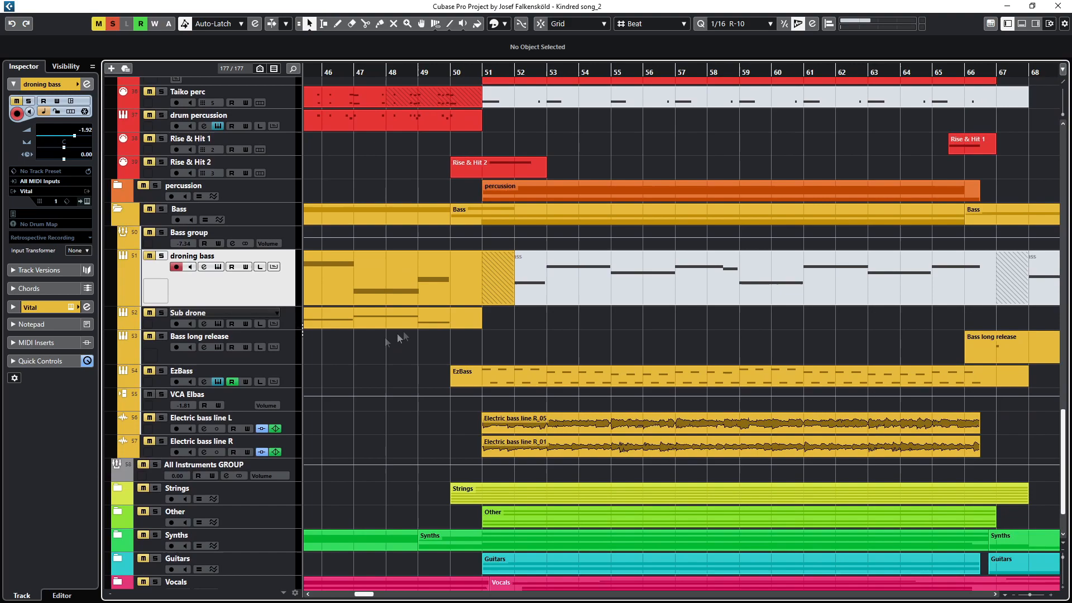
# Step: Select the EzBass track, open its EZbass instrument and close it
pyautogui.click(199, 380)
pyautogui.click(219, 382)
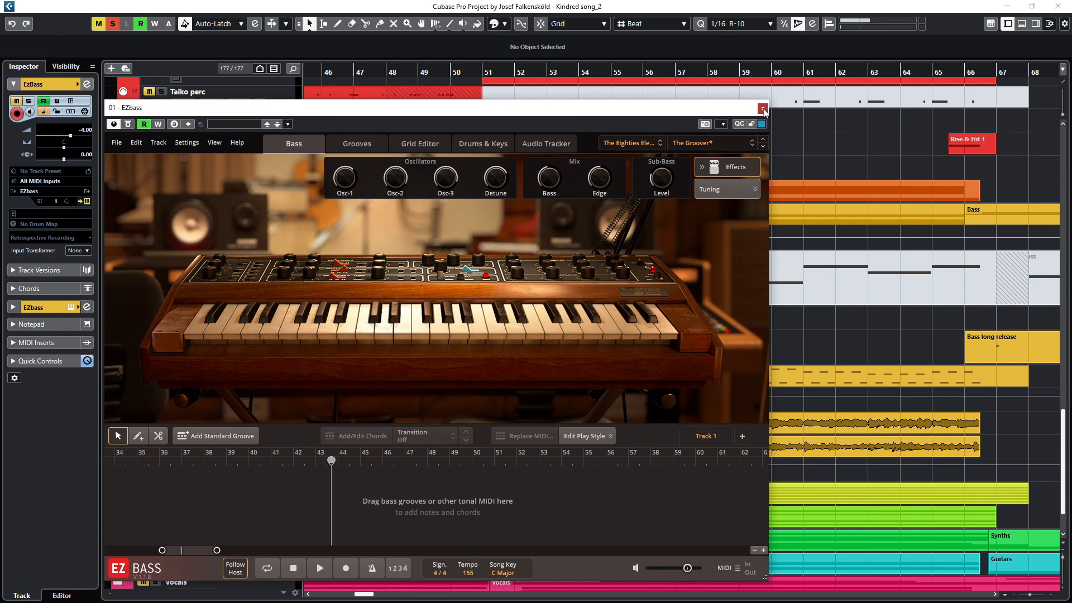
pyautogui.click(763, 109)
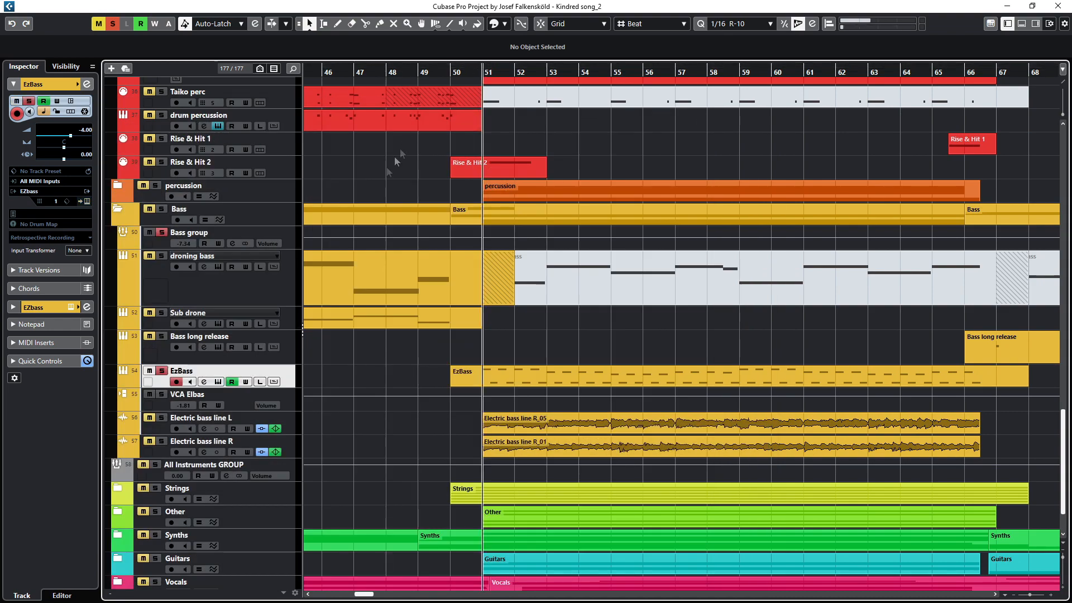
# Step: Open EzBass's channel settings, start playback, and inspect its Decapitator and RBass Stereo inserts before closing them
pyautogui.click(205, 382)
pyautogui.press('space')
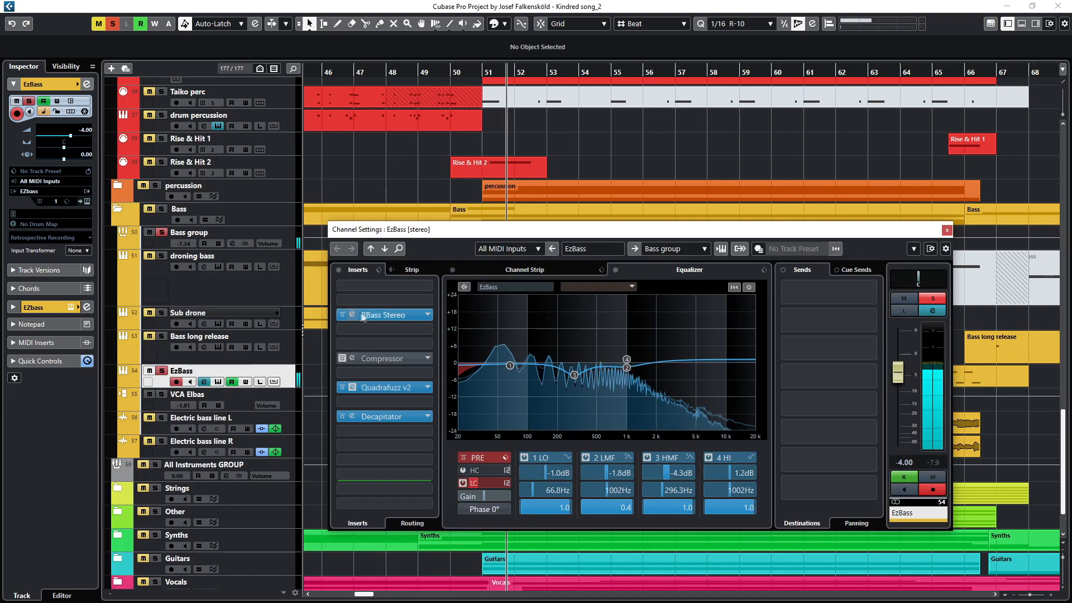
pyautogui.click(352, 417)
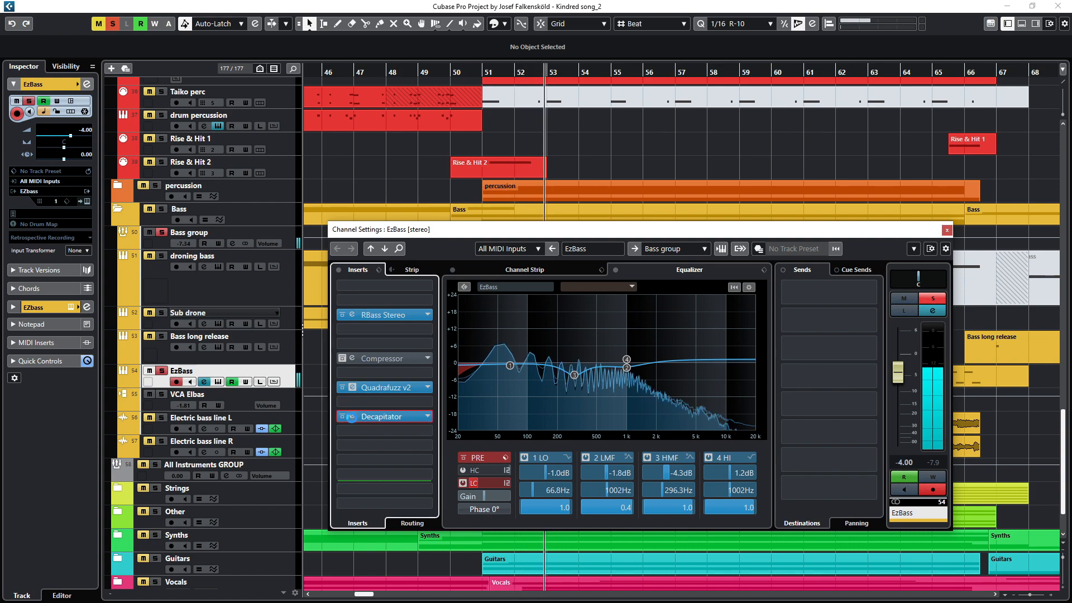
pyautogui.moveTo(539, 298); pyautogui.dragTo(397, 320)
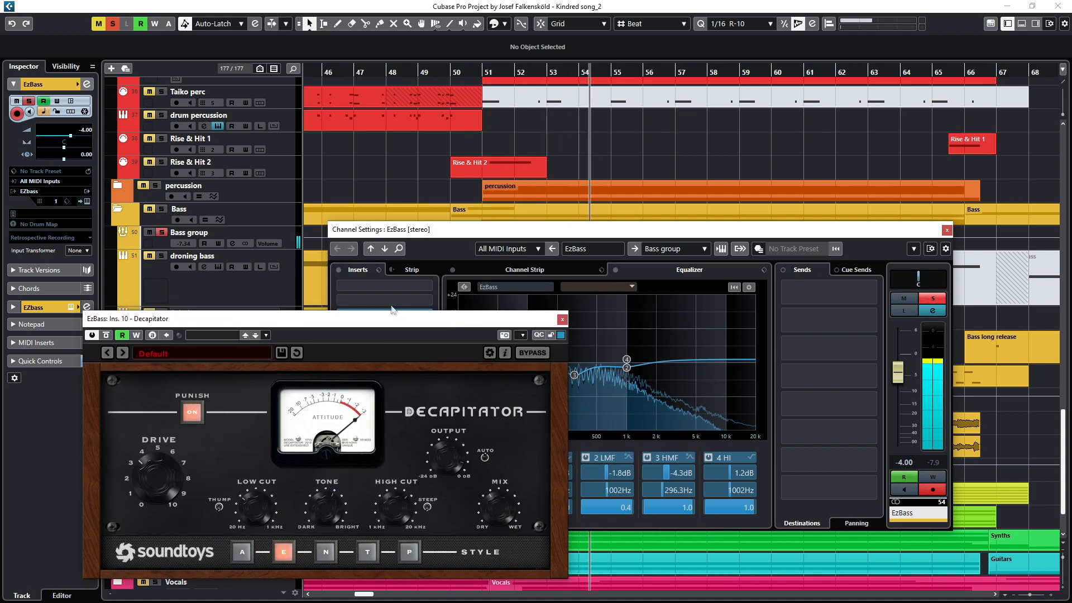
pyautogui.moveTo(414, 234); pyautogui.dragTo(191, 66)
pyautogui.click(384, 276)
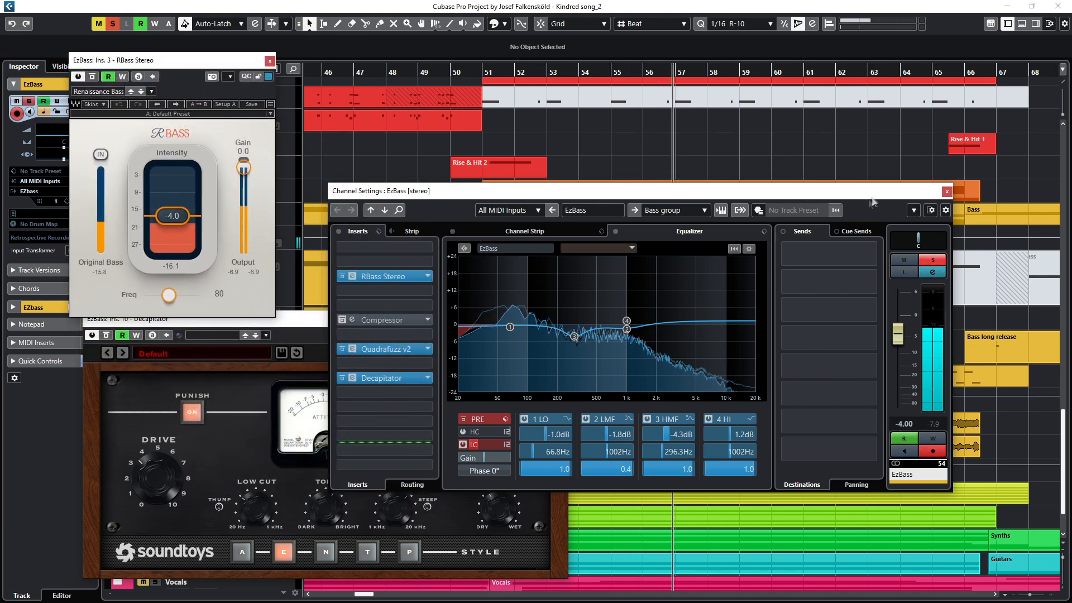
pyautogui.click(947, 192)
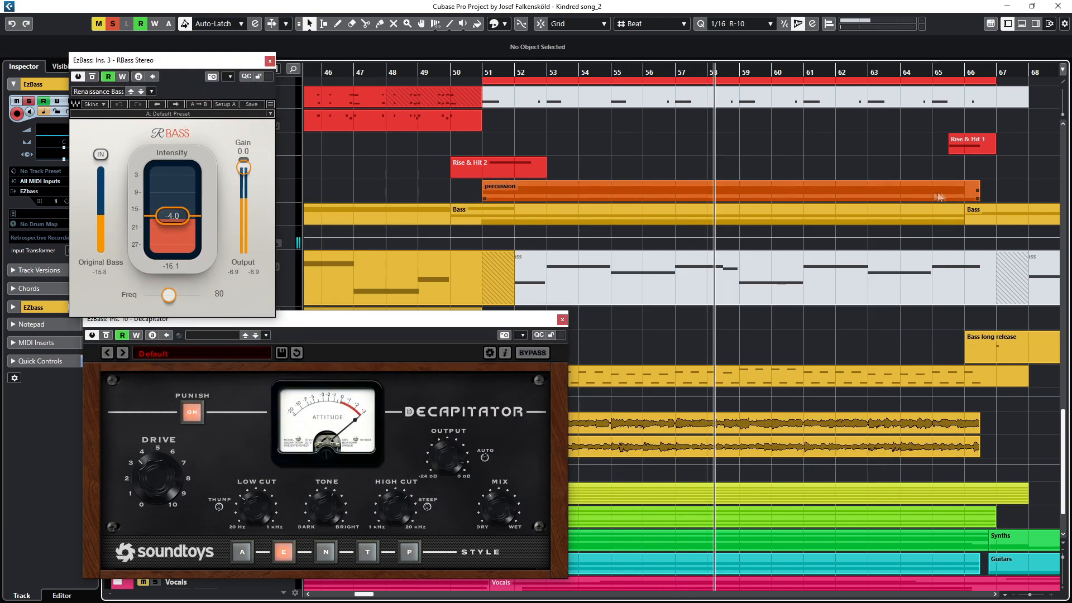
pyautogui.scroll(-3, 707, 279)
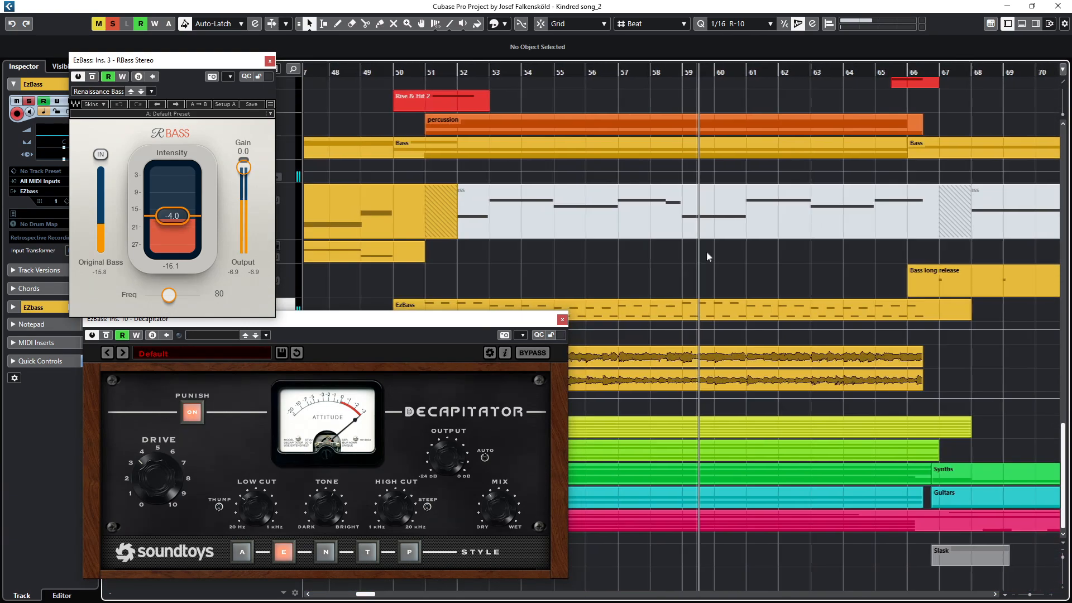
pyautogui.hscroll(-5, 709, 254)
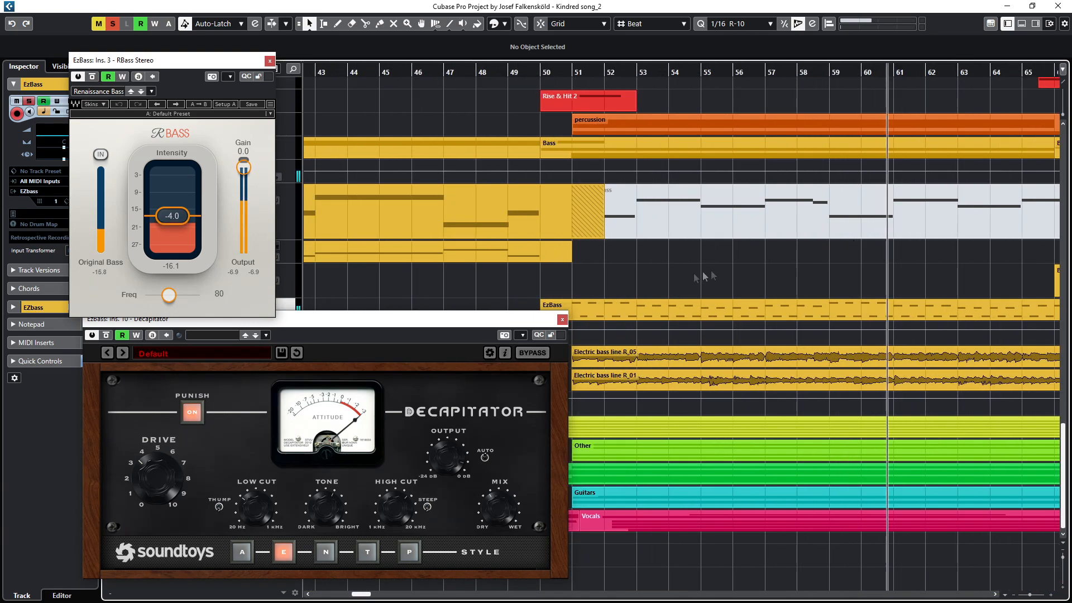
pyautogui.click(562, 319)
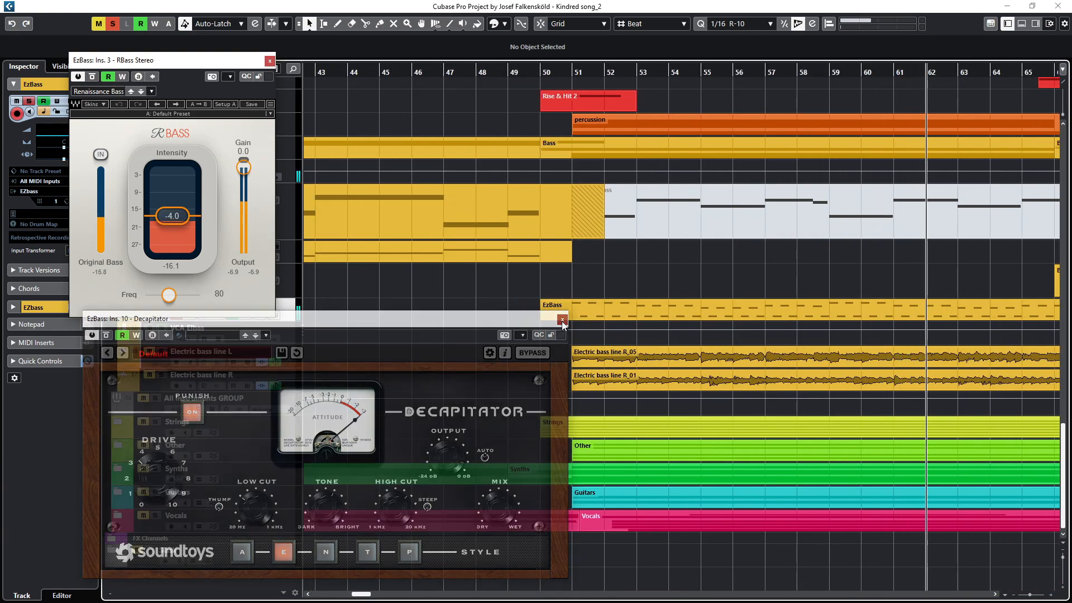
pyautogui.click(269, 61)
# Step: Play the bass section from bar 51 and turn off the Bass group's solo
pyautogui.hscroll(9, 905, 308)
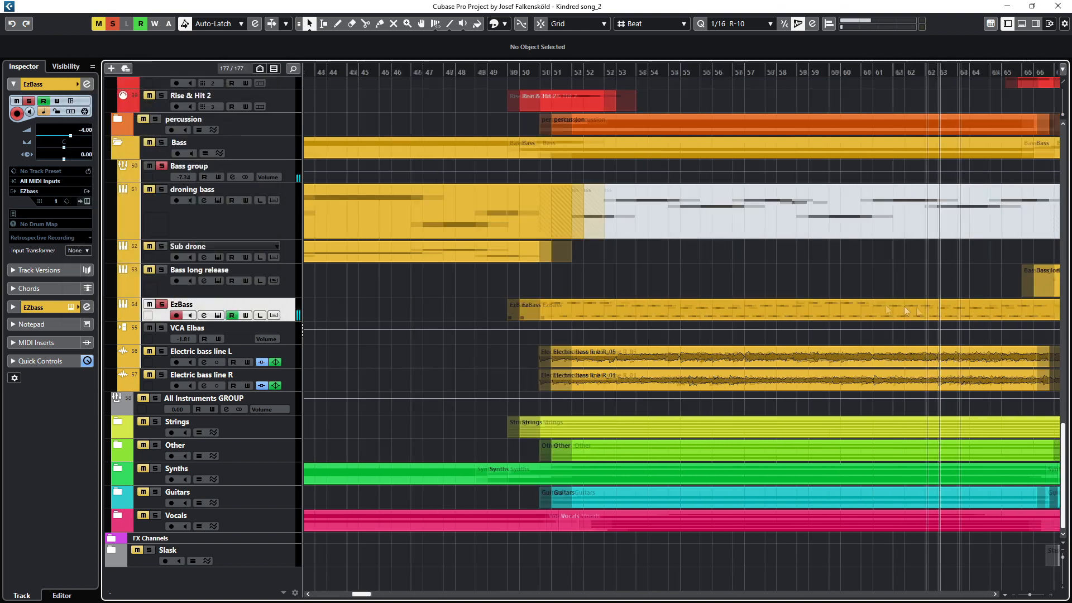
pyautogui.click(162, 327)
pyautogui.hscroll(-2, 438, 110)
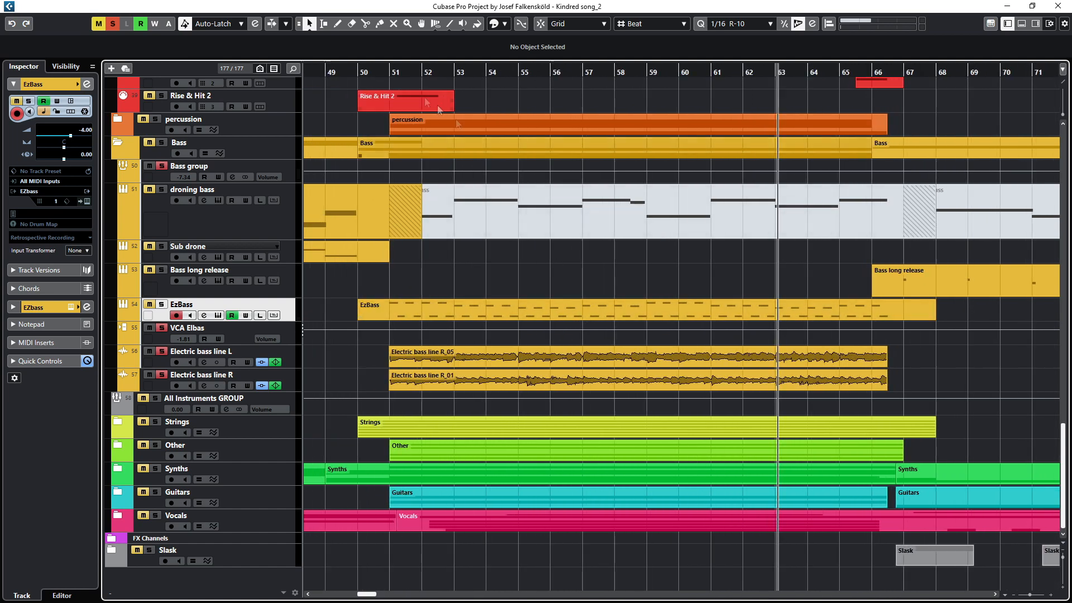
pyautogui.click(389, 73)
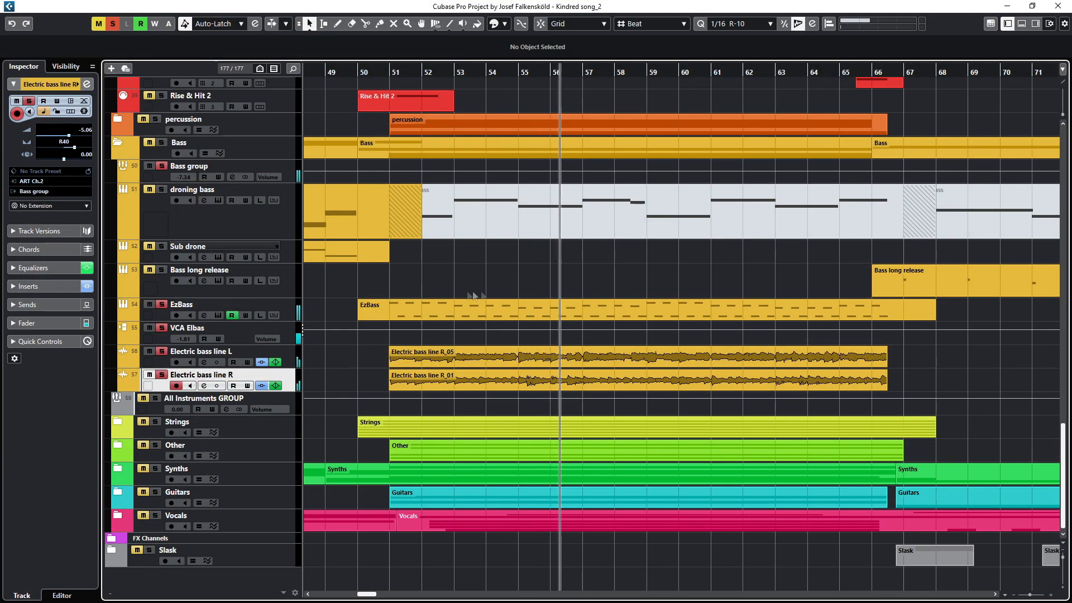
pyautogui.press('space')
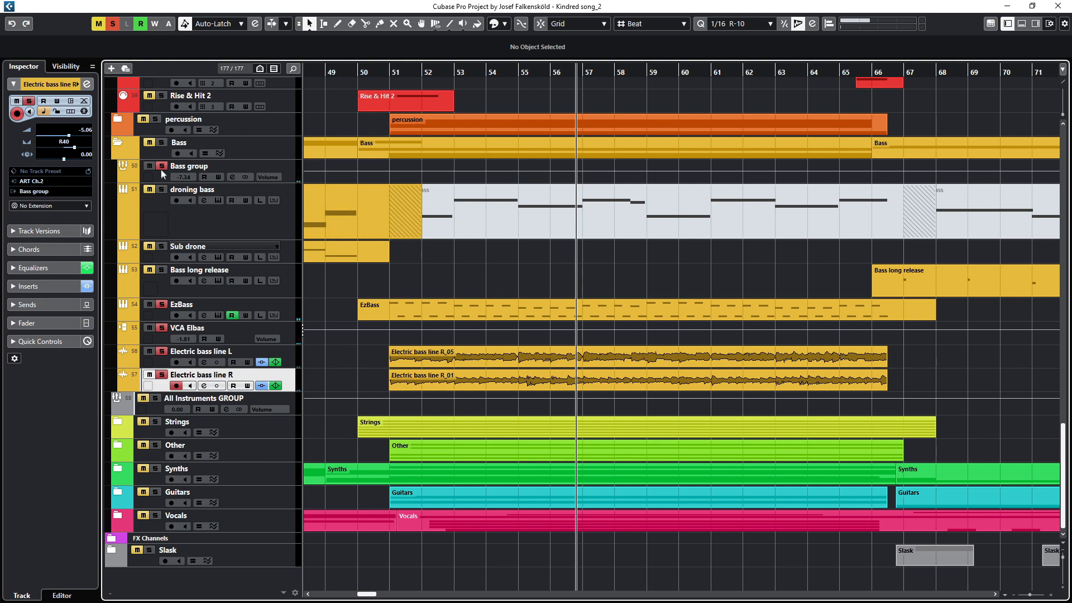
pyautogui.click(162, 166)
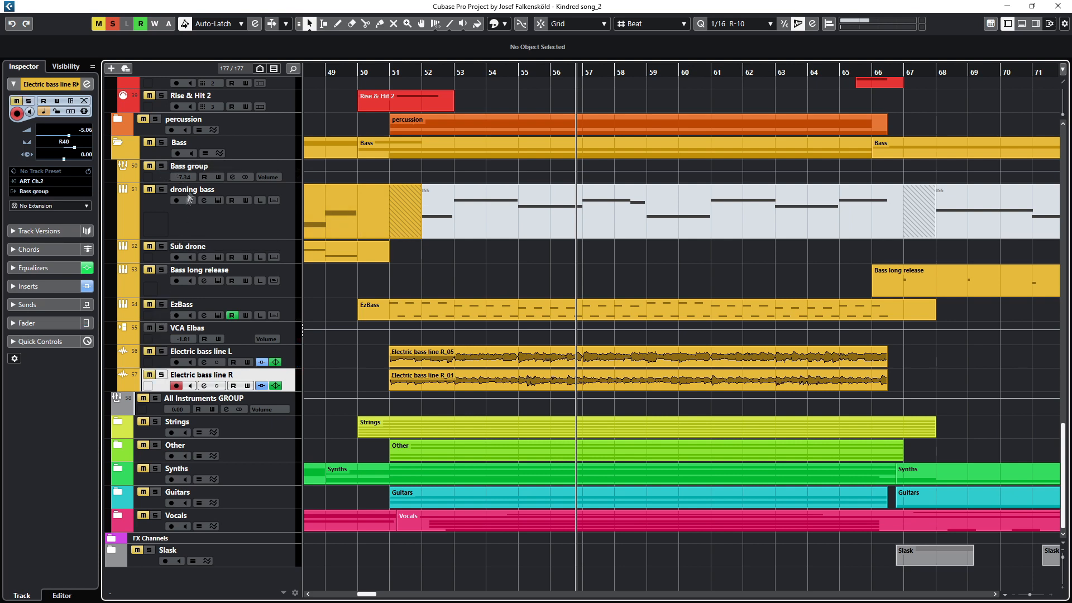
# Step: Open the Bass group's Frequency insert, show all eight bands and switch band 1 to L/R processing
pyautogui.click(192, 171)
pyautogui.press('e')
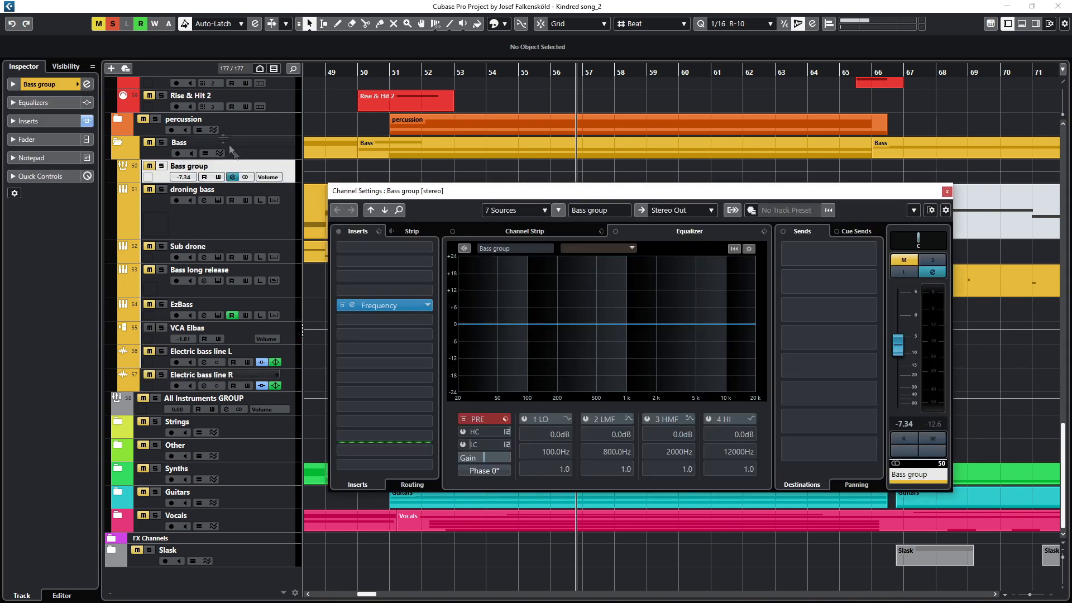
pyautogui.click(353, 307)
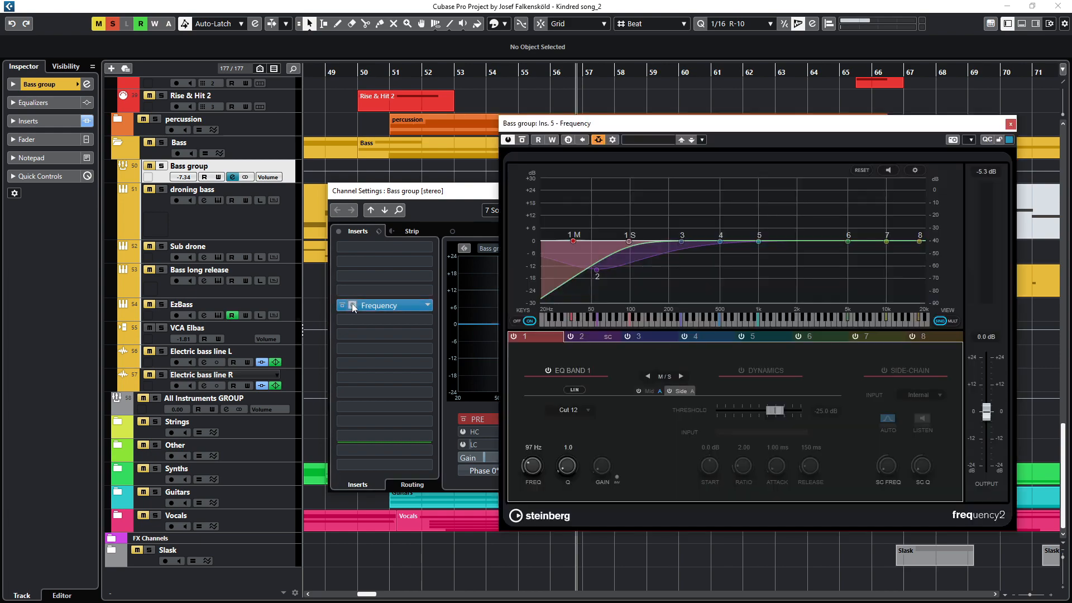
pyautogui.moveTo(603, 132); pyautogui.dragTo(195, 178)
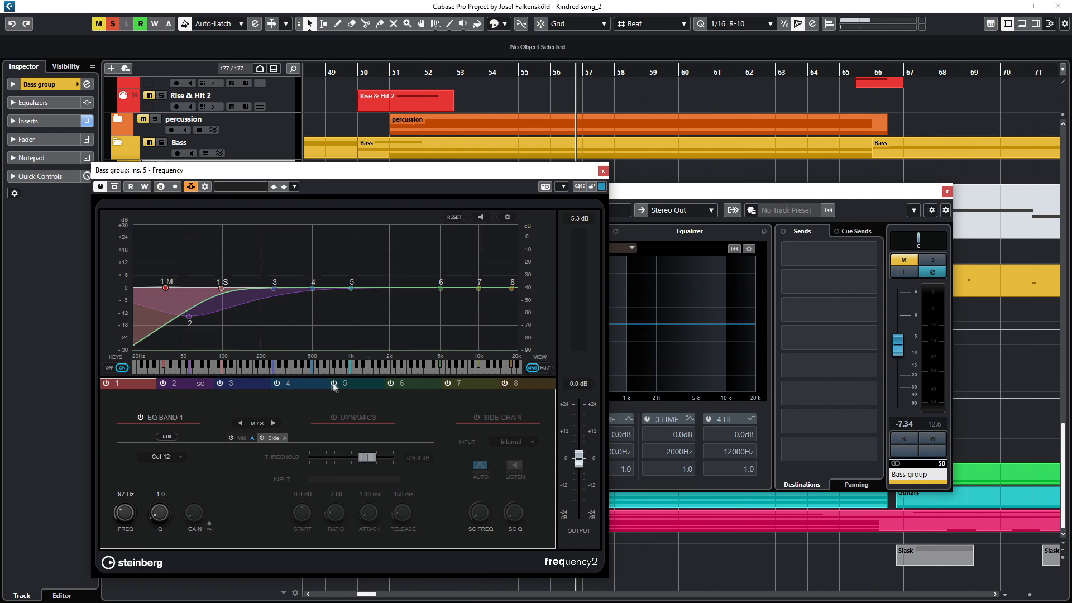
pyautogui.click(545, 368)
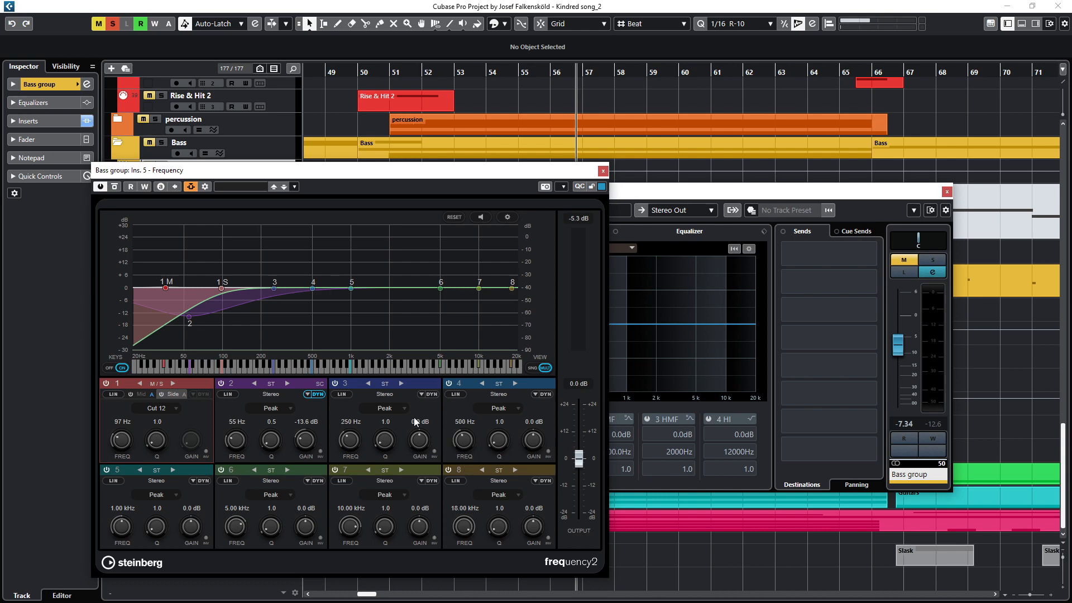
pyautogui.click(139, 384)
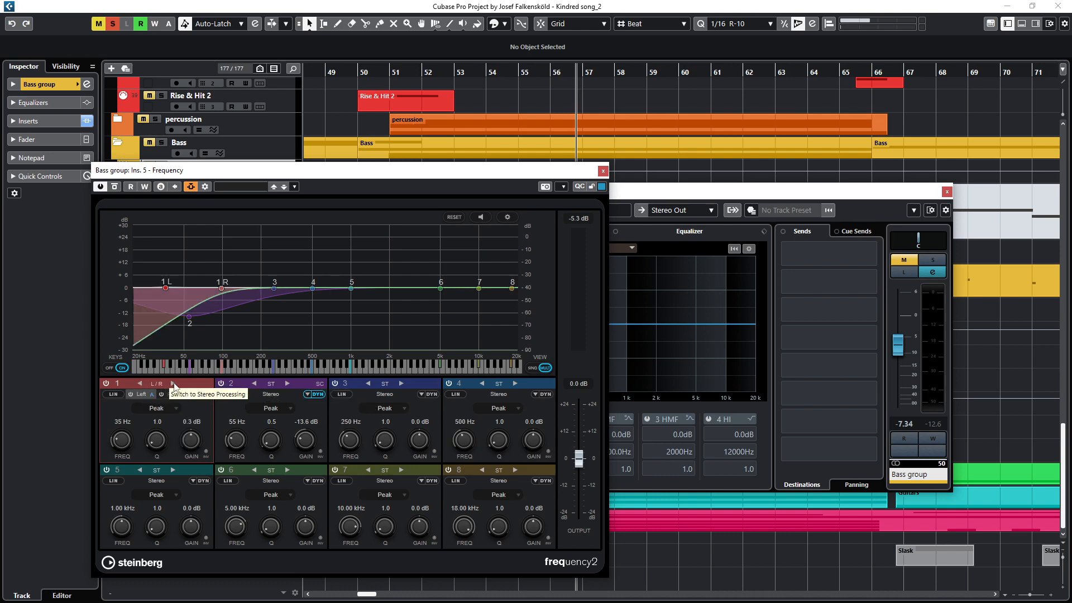
# Step: Switch band 1 of the Bass group's Frequency EQ from L/R to M/S processing, working on the Mid signal
pyautogui.click(173, 384)
pyautogui.click(140, 384)
pyautogui.click(172, 384)
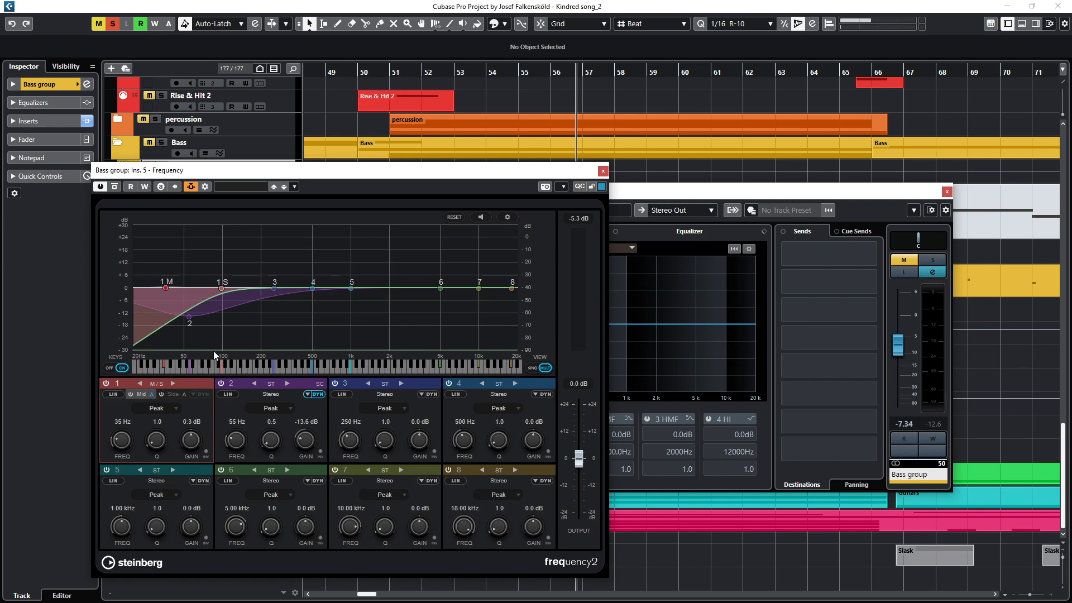
pyautogui.click(244, 391)
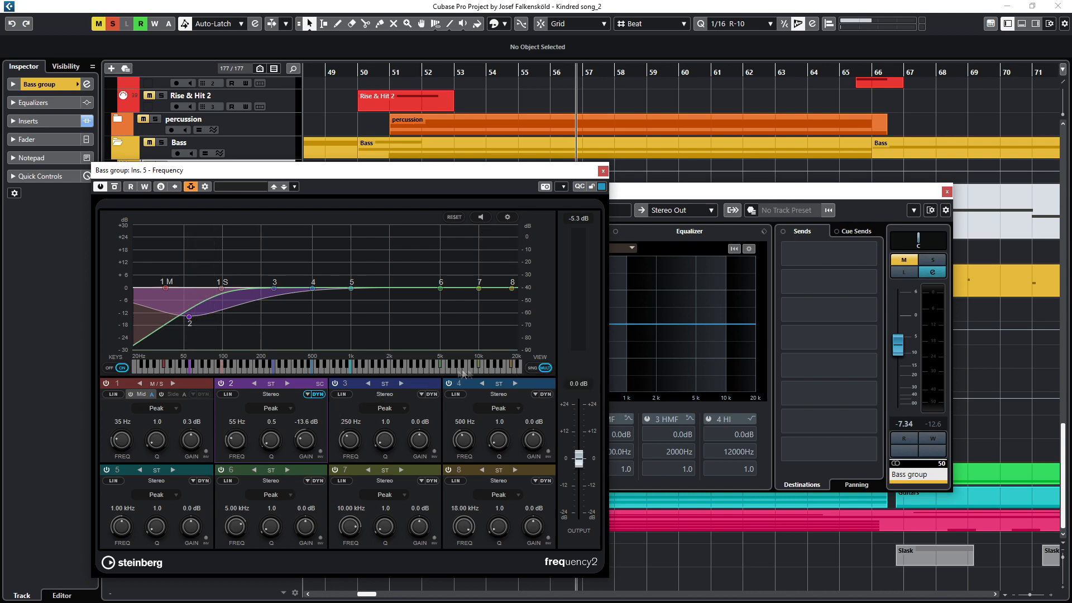
# Step: Open band 2's dynamics and side-chain view, then inspect its side-chain routing from the Batt kick send before closing it
pyautogui.click(534, 368)
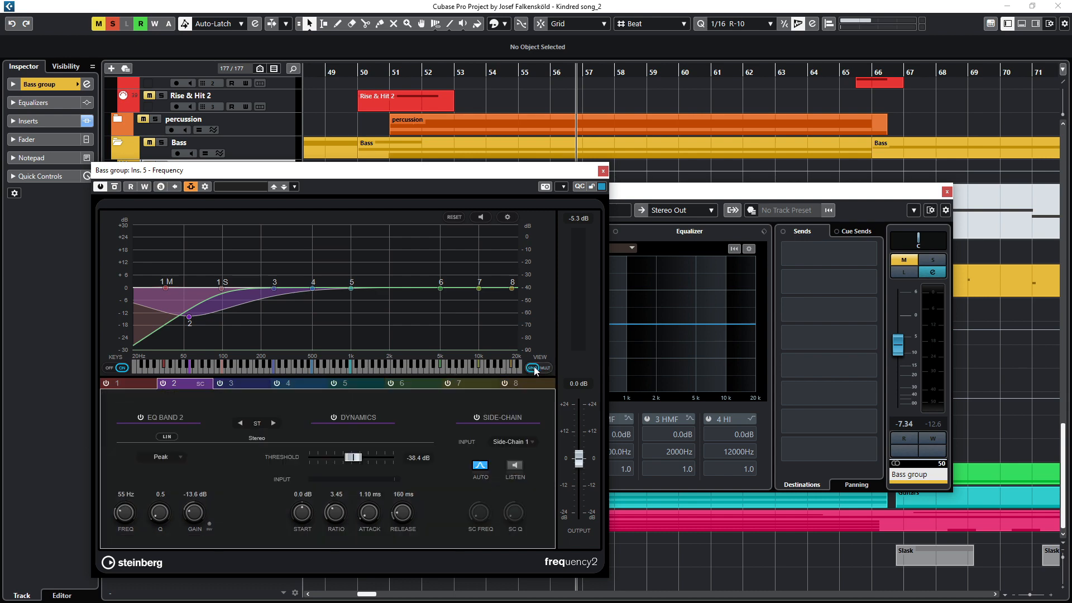
pyautogui.click(204, 187)
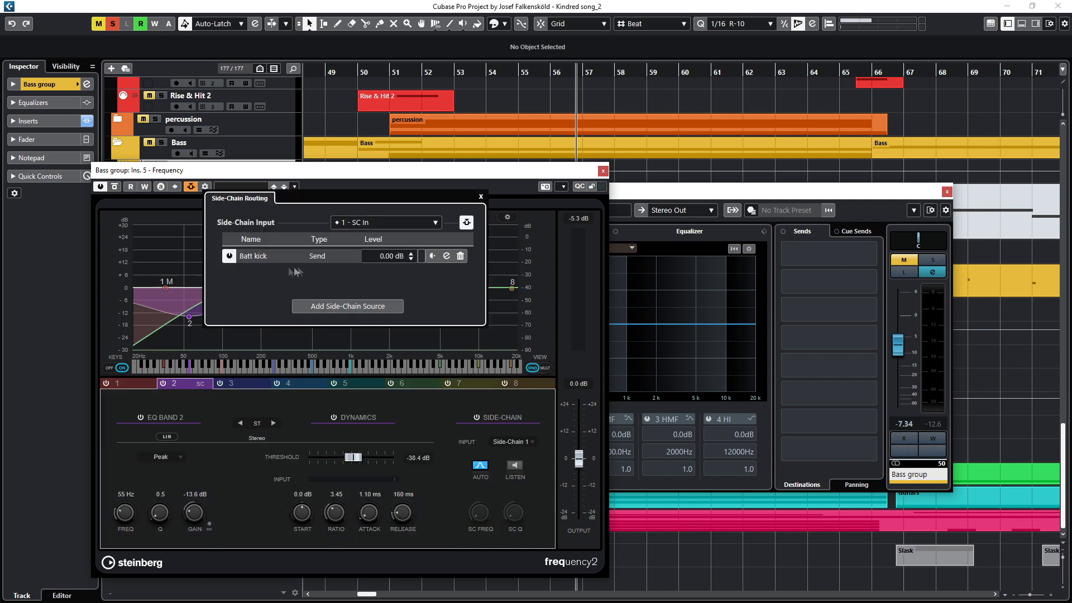
pyautogui.click(481, 198)
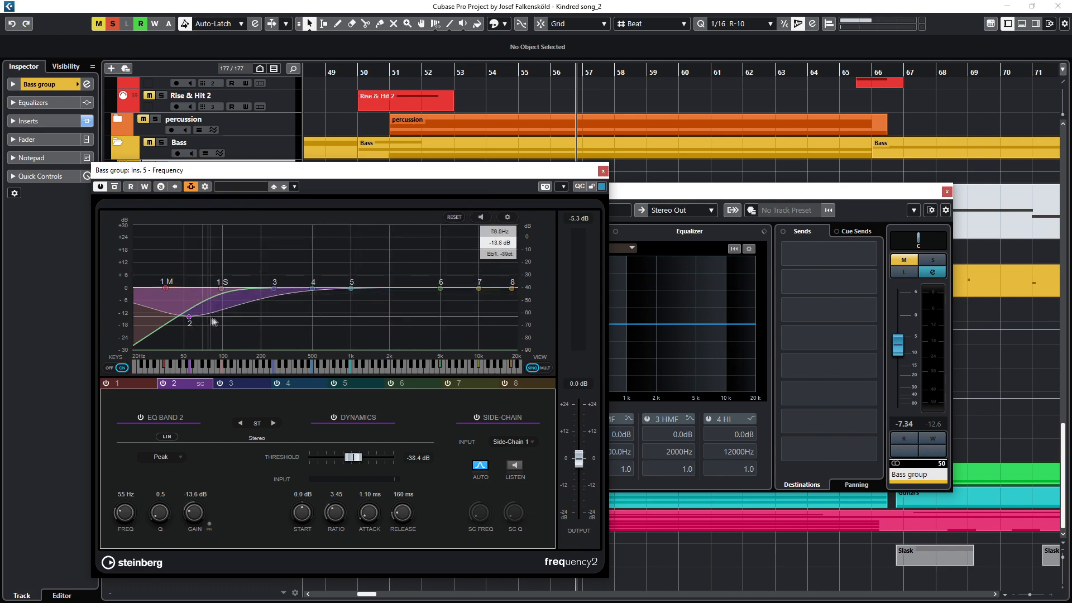
# Step: Move the Frequency window aside and play the project to watch band 2's side-chained dynamic EQ on the bass
pyautogui.moveTo(303, 174); pyautogui.dragTo(689, 203)
pyautogui.hotkey('alt', 'Tab')
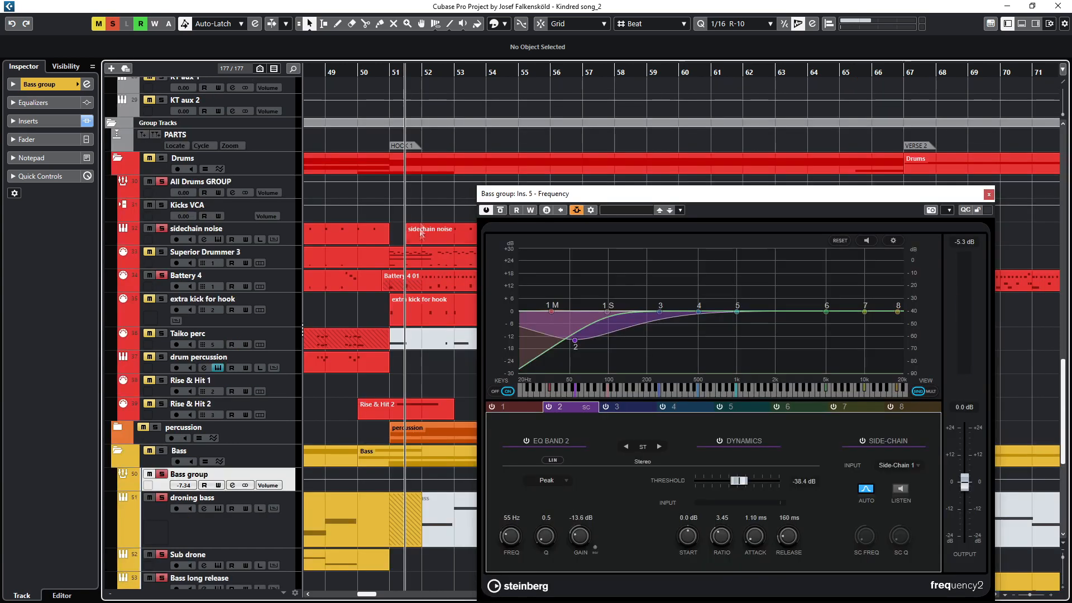
pyautogui.press('space')
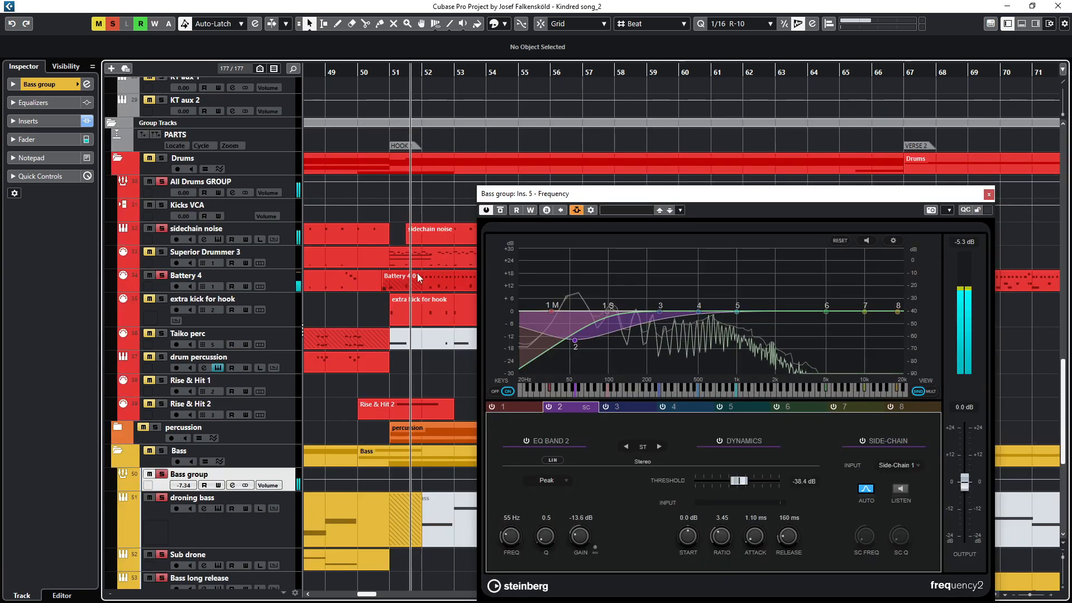
pyautogui.scroll(-2, 419, 277)
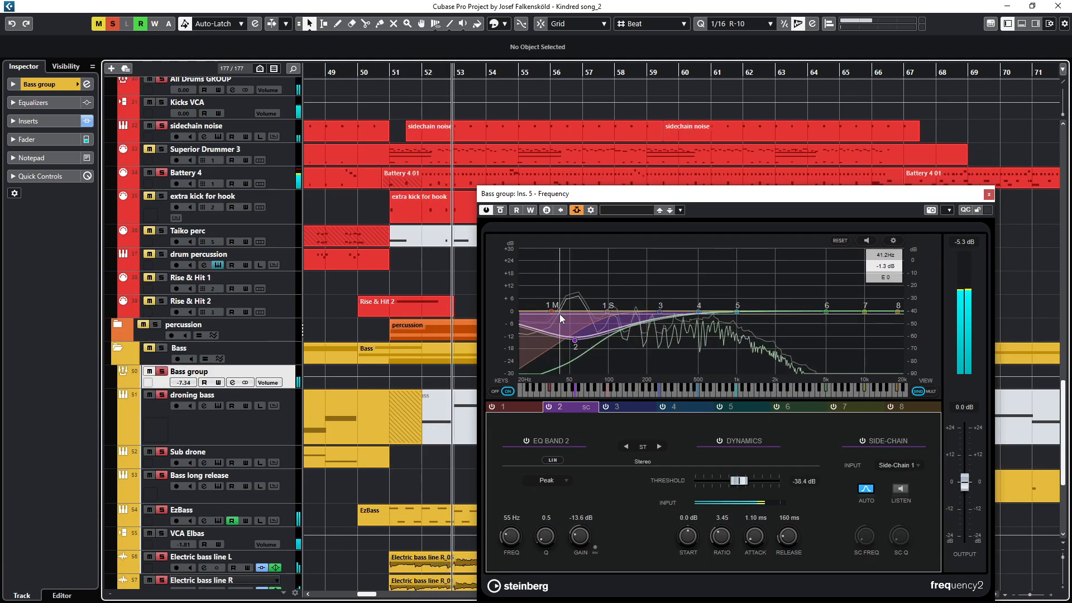
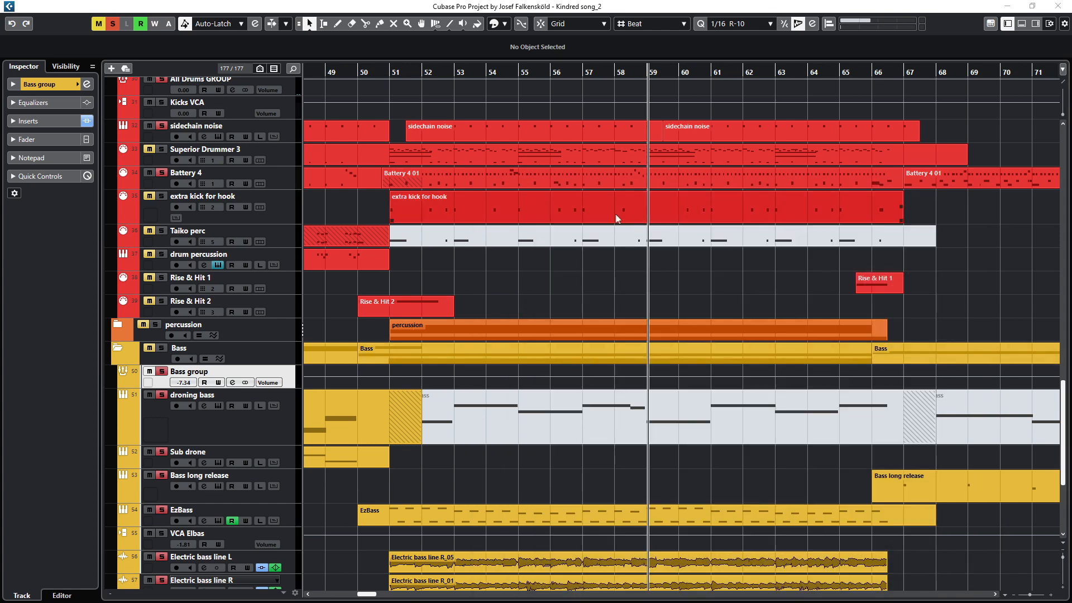
# Step: Bring the Bass group's Frequency window to the front, move it aside and close it
pyautogui.click(670, 3)
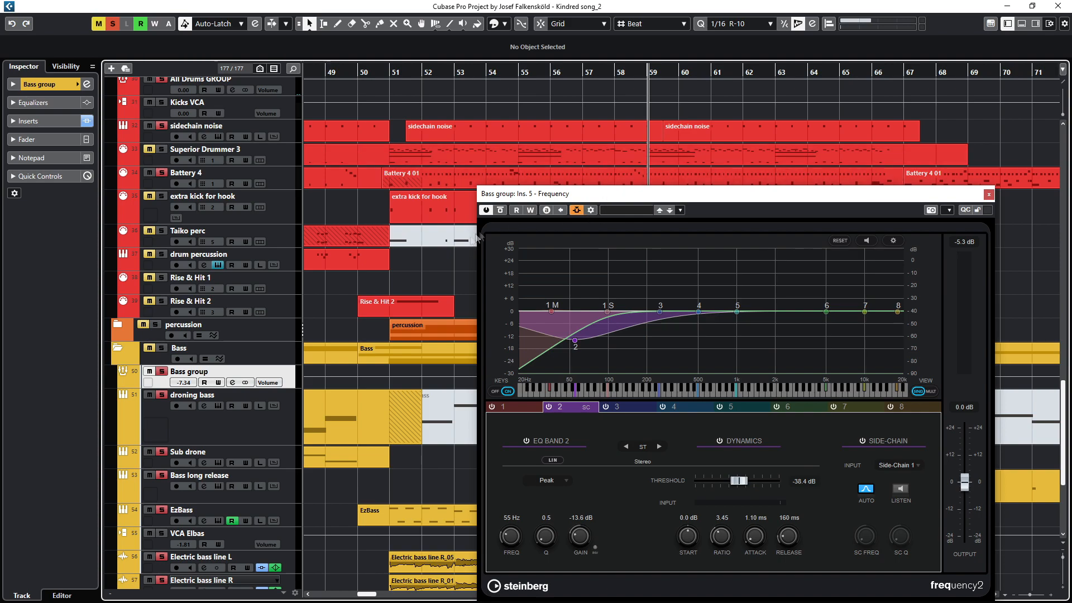
pyautogui.moveTo(454, 273); pyautogui.dragTo(395, 219)
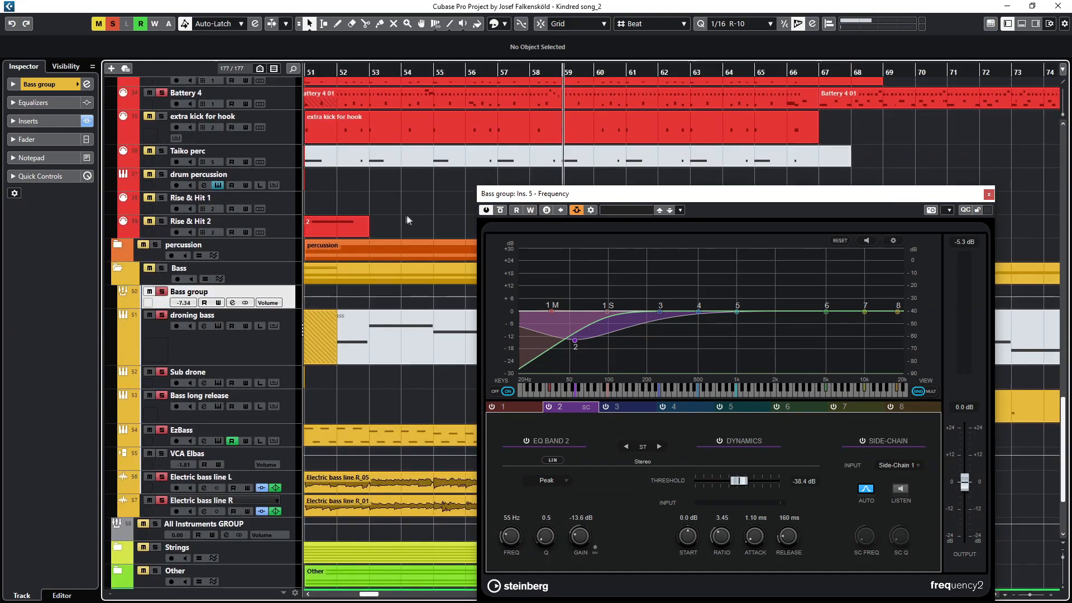
pyautogui.scroll(-4, 421, 224)
pyautogui.moveTo(832, 196); pyautogui.dragTo(716, 138)
pyautogui.click(865, 141)
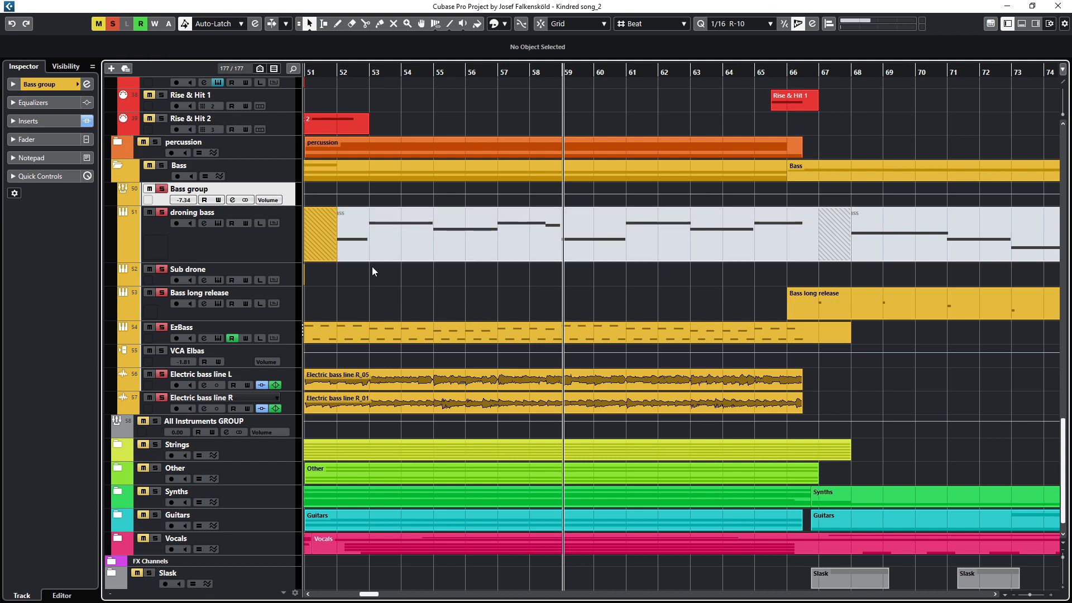
# Step: Turn off solo on the Bass group, sidechain noise and Battery 4 tracks
pyautogui.scroll(-2, 372, 267)
pyautogui.moveTo(372, 267); pyautogui.dragTo(484, 297)
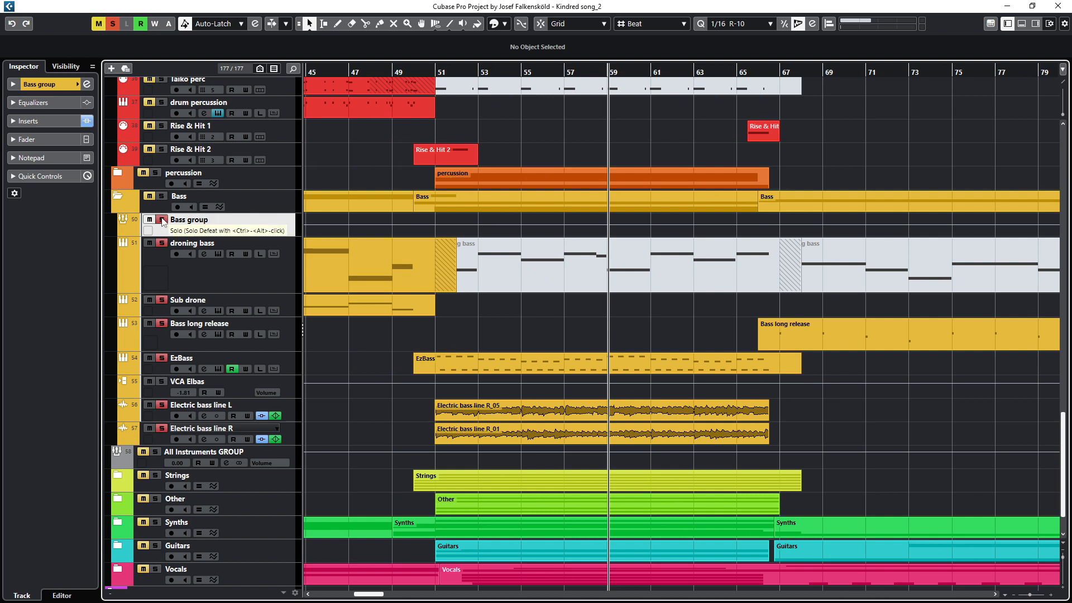
pyautogui.scroll(5, 164, 229)
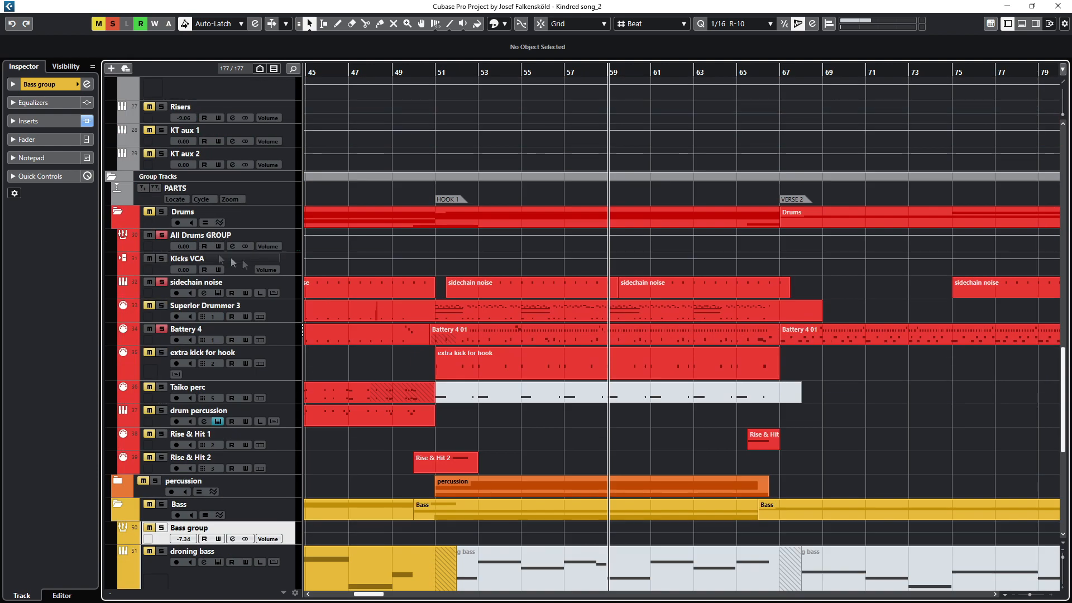
pyautogui.click(162, 282)
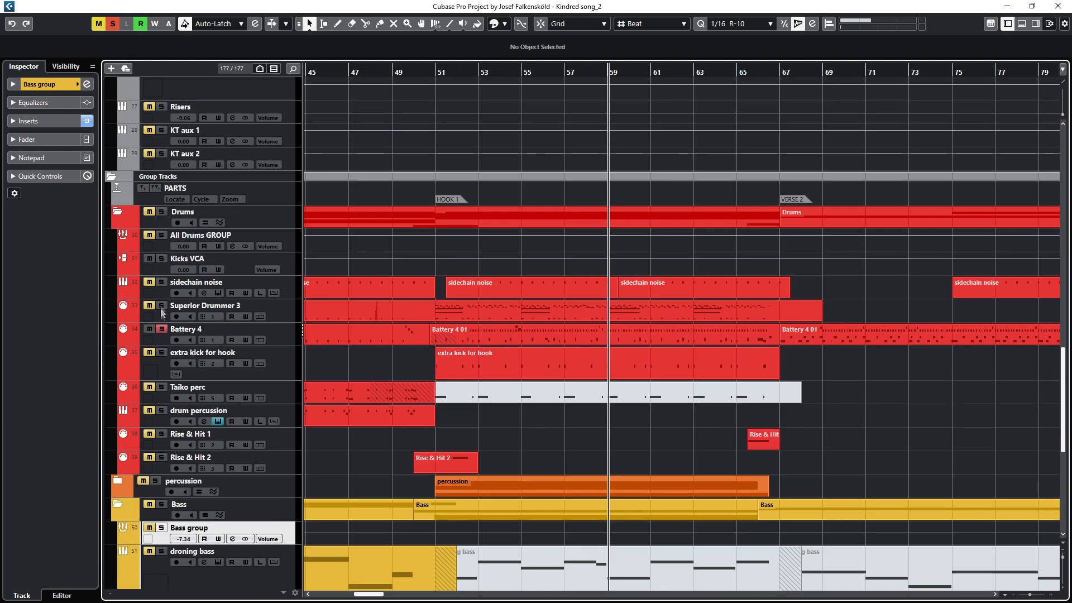
pyautogui.click(161, 329)
# Step: Expand the Strings folder track to show the Strings GROUP and its string instrument tracks
pyautogui.scroll(-4, 444, 314)
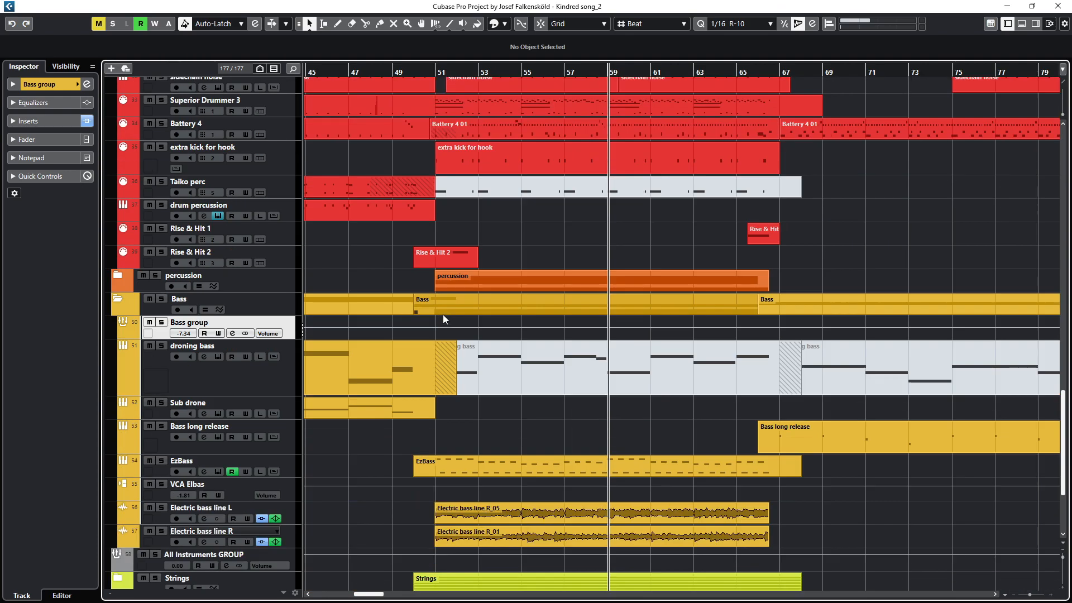
pyautogui.scroll(-5, 443, 314)
pyautogui.scroll(-2, 440, 301)
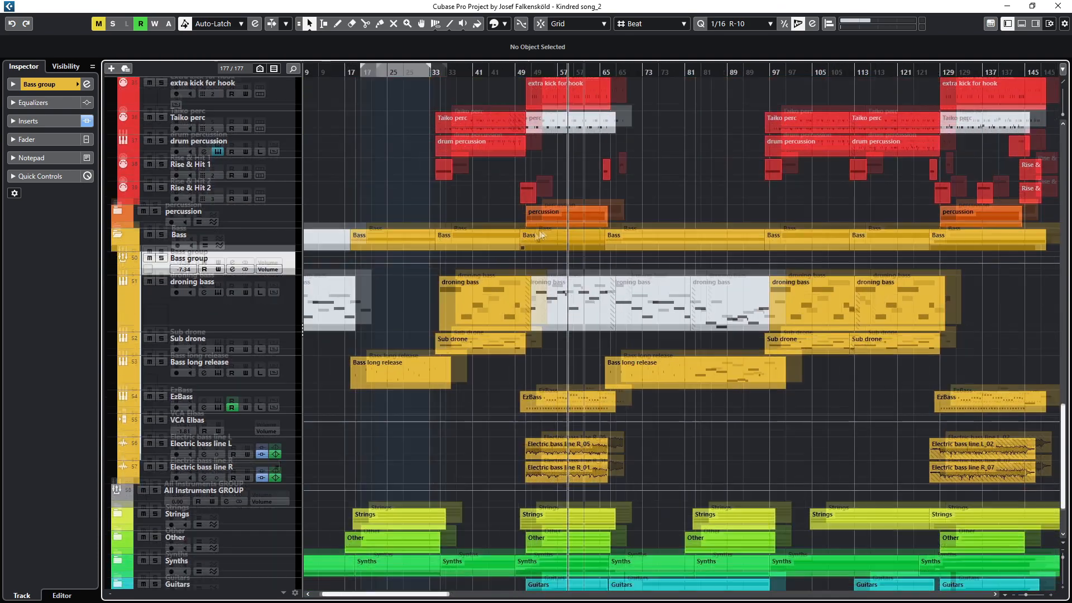
pyautogui.scroll(-2, 442, 294)
pyautogui.scroll(5, 437, 278)
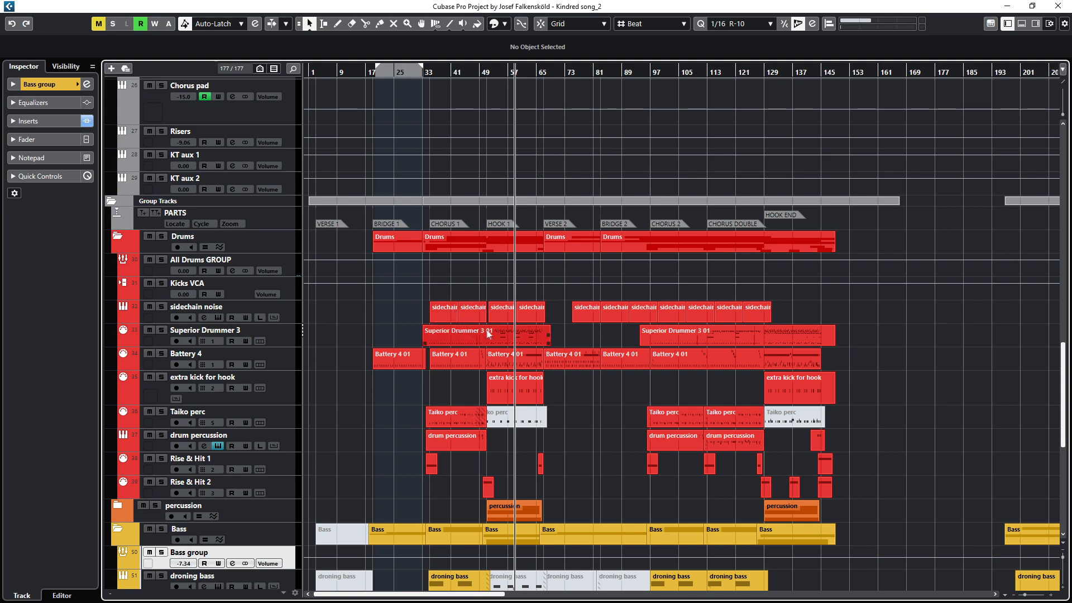
pyautogui.scroll(-7, 476, 352)
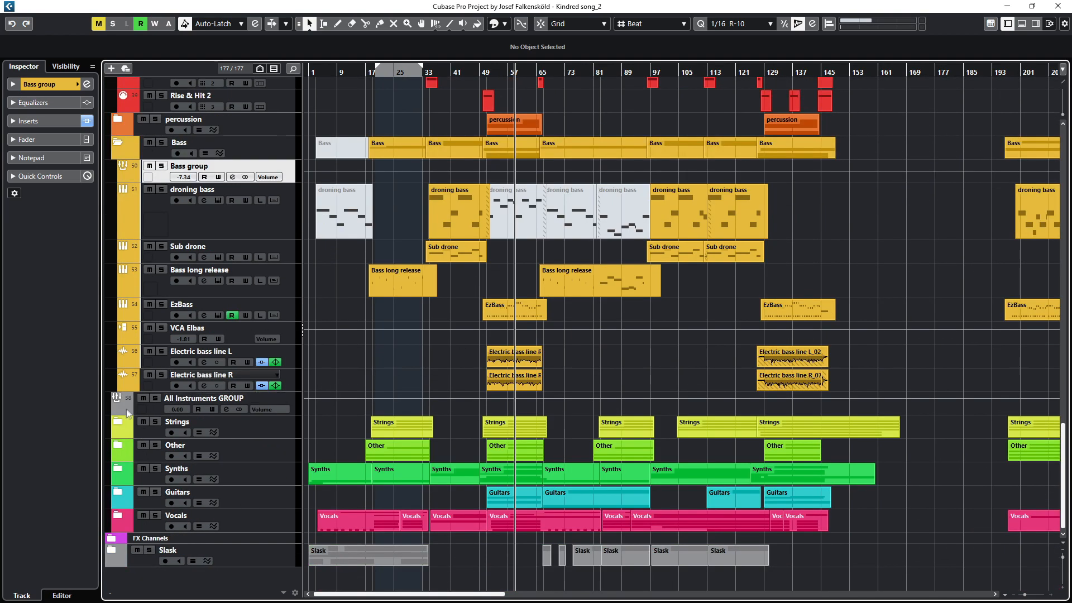
pyautogui.click(117, 421)
pyautogui.scroll(-3, 388, 339)
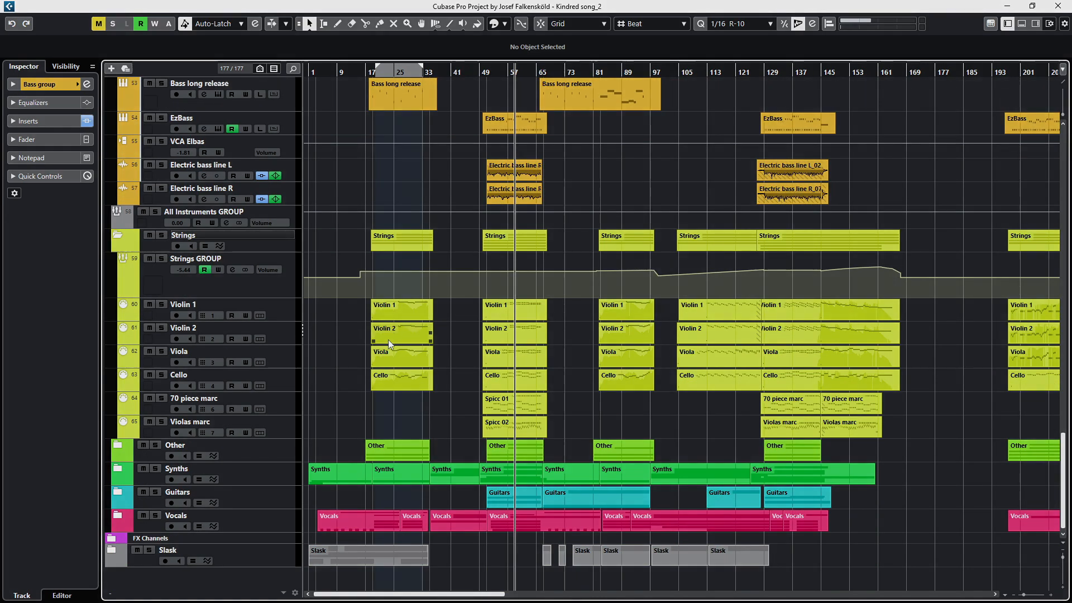